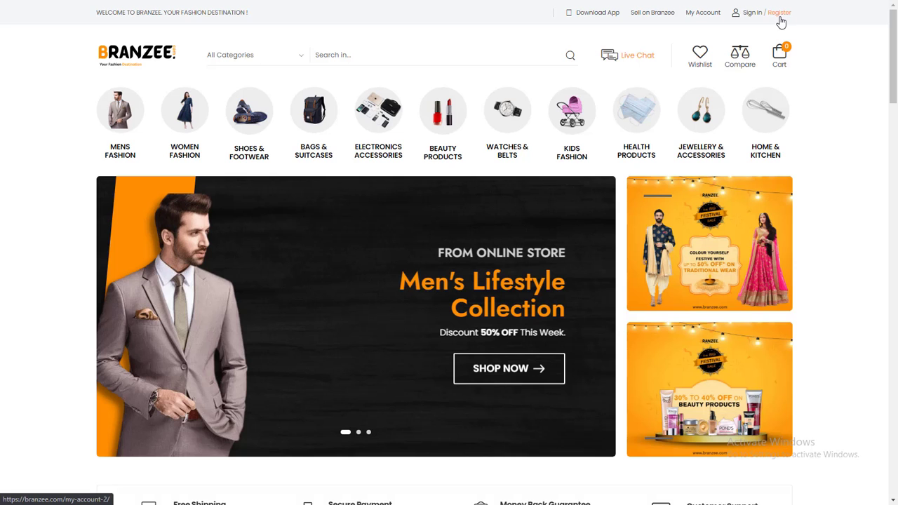
Open the Sign In / Register dialog, glance at Sign In, and return to the Sign Up form.
{"action": "left_click", "coordinate": [779, 22]}
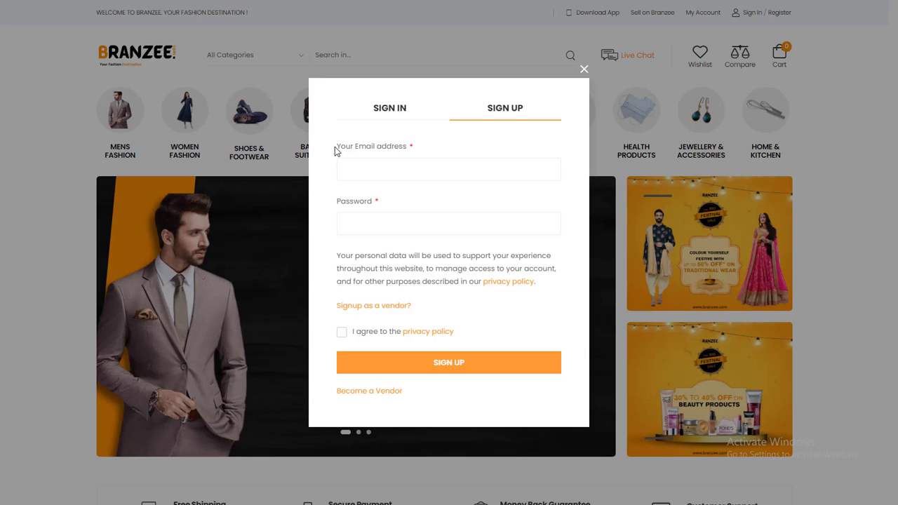
{"action": "left_click", "coordinate": [377, 110]}
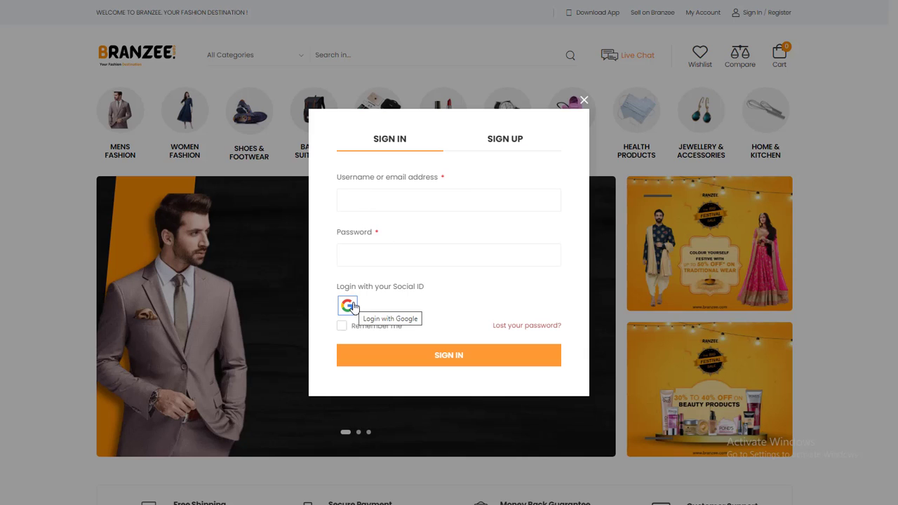
{"action": "left_click", "coordinate": [492, 140]}
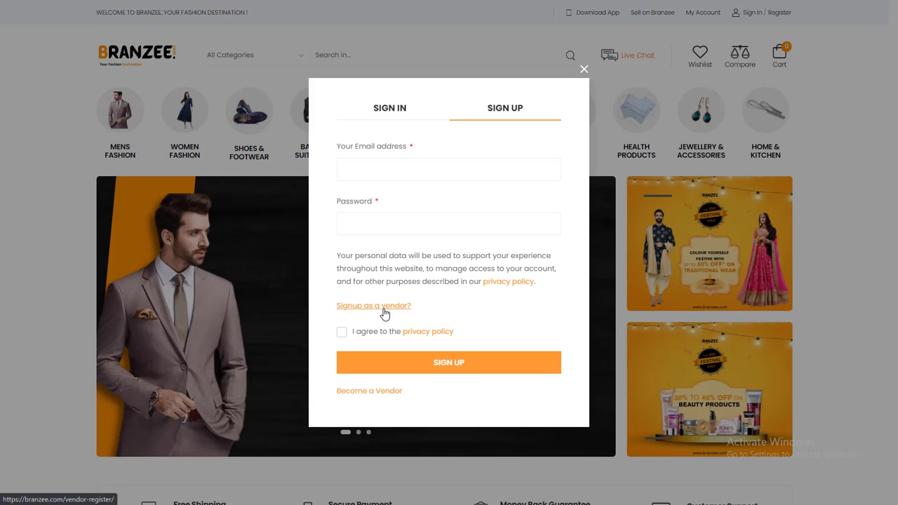
Open the vendor Registration page through 'Signup as a vendor?'.
{"action": "left_click", "coordinate": [508, 288]}
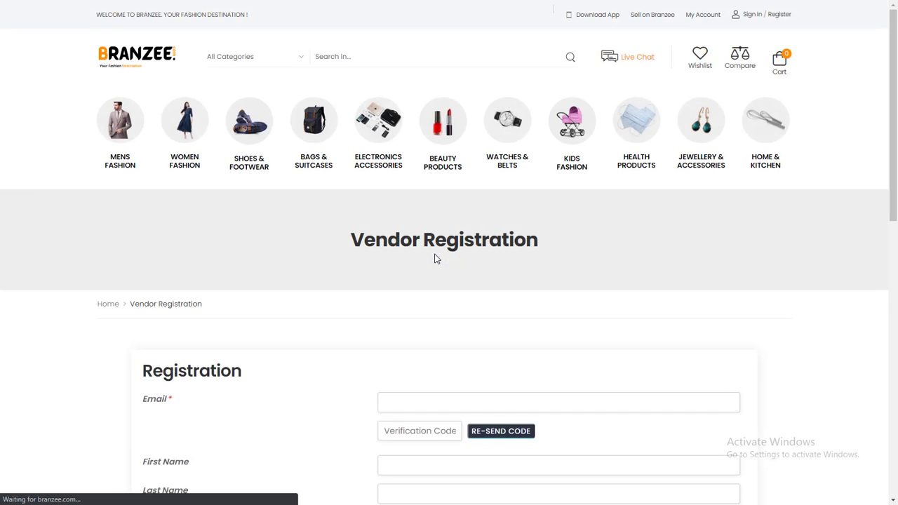
{"action": "scroll", "coordinate": [433, 257], "scroll_direction": "down", "scroll_amount": 2}
{"action": "scroll", "coordinate": [381, 208], "scroll_direction": "down", "scroll_amount": 4}
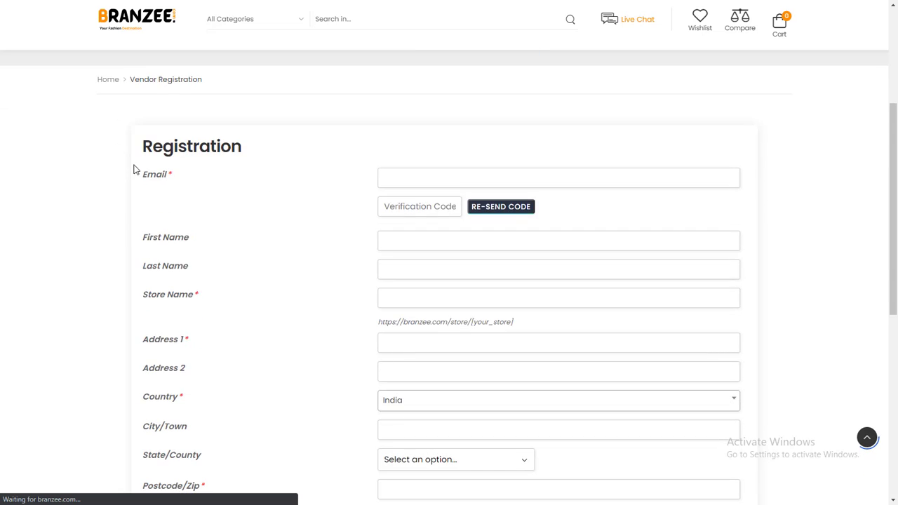
{"action": "scroll", "coordinate": [103, 170], "scroll_direction": "down", "scroll_amount": 3}
{"action": "scroll", "coordinate": [401, 299], "scroll_direction": "up", "scroll_amount": 4}
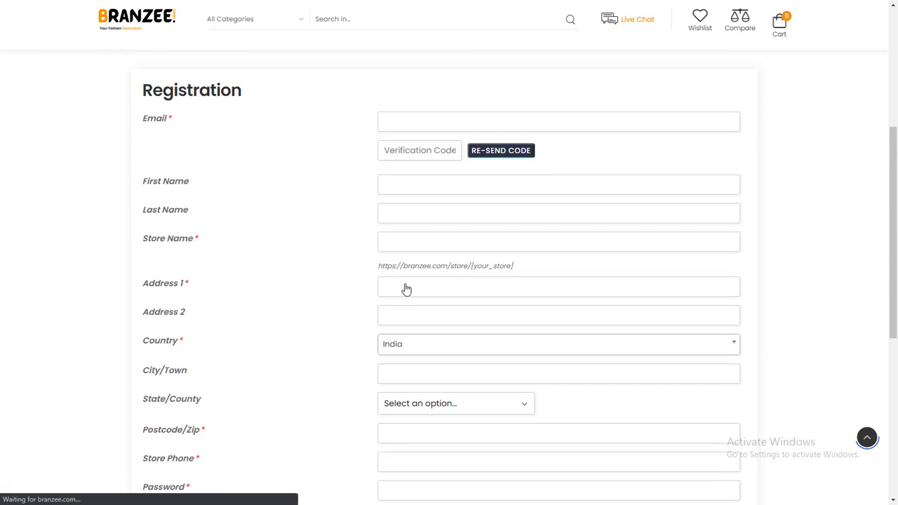
Enter the vendor's e-mail address so a verification code is sent.
{"action": "left_click", "coordinate": [396, 127]}
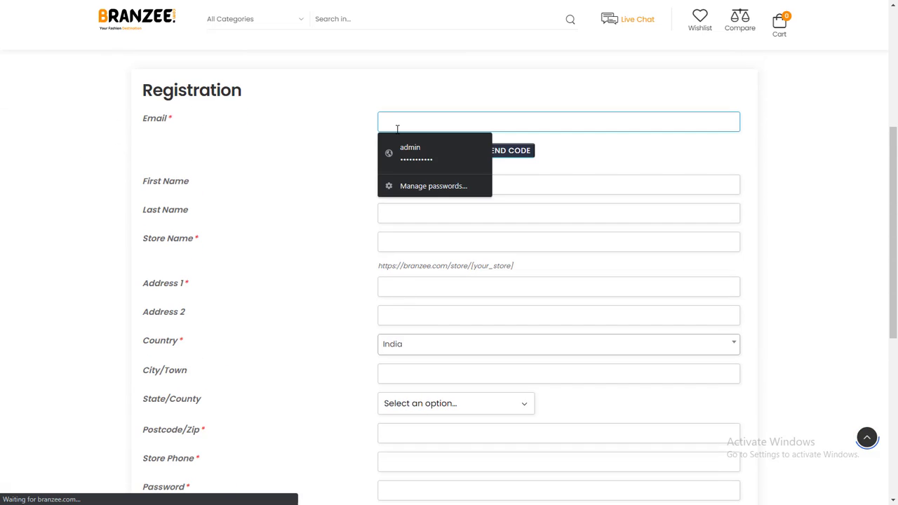
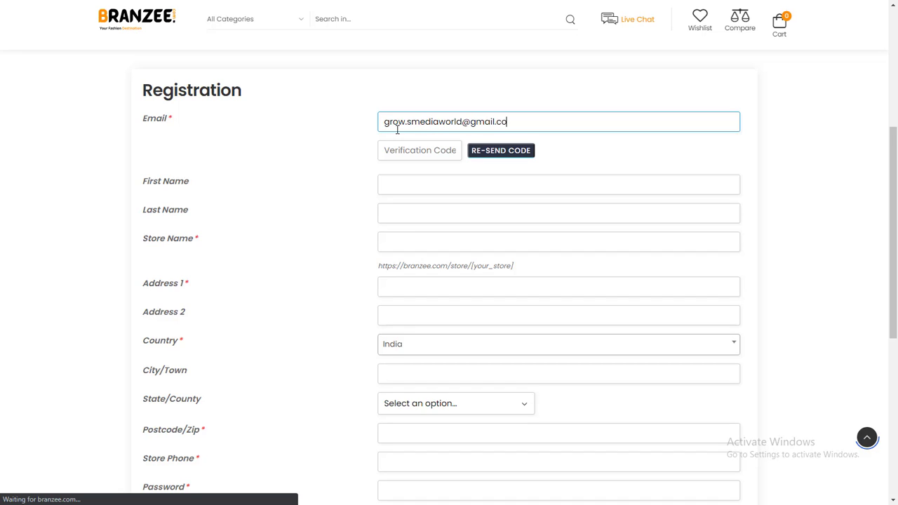
{"action": "left_click", "coordinate": [342, 132]}
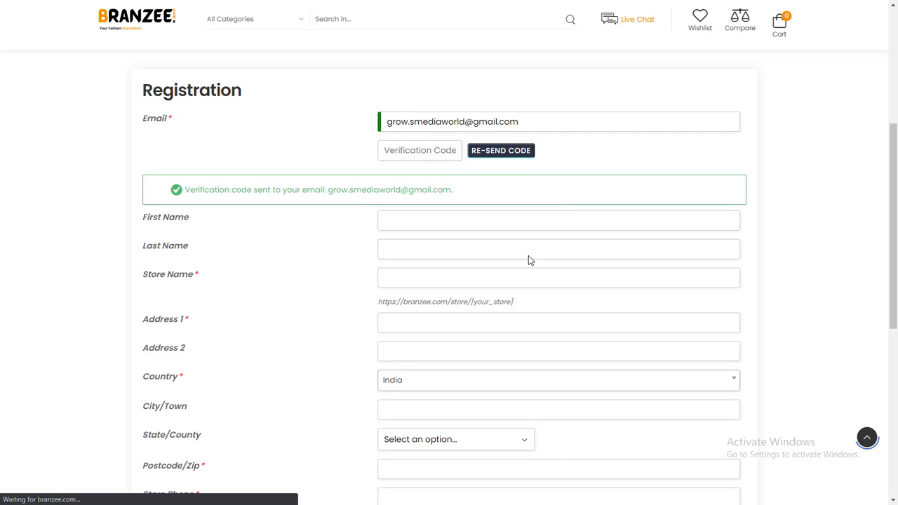
Enter the vendor's first and last name.
{"action": "left_click", "coordinate": [422, 222]}
{"action": "type", "text": "Nick"}
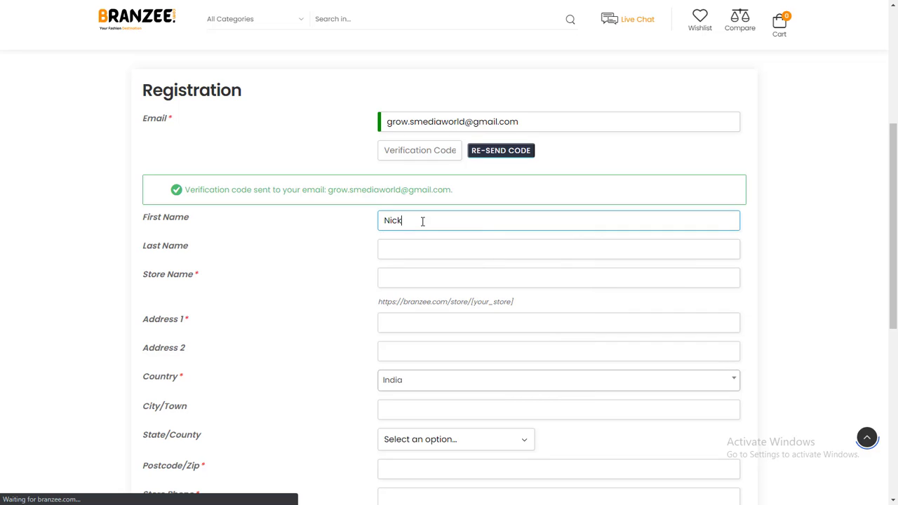
{"action": "key", "text": "Tab"}
{"action": "type", "text": "Nick"}
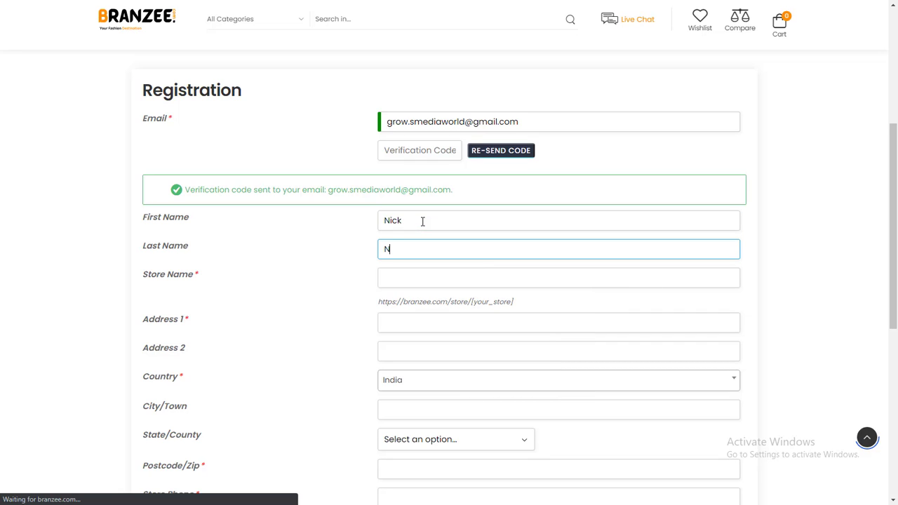
Enter an available store name and a placeholder first address line.
{"action": "left_click", "coordinate": [419, 273]}
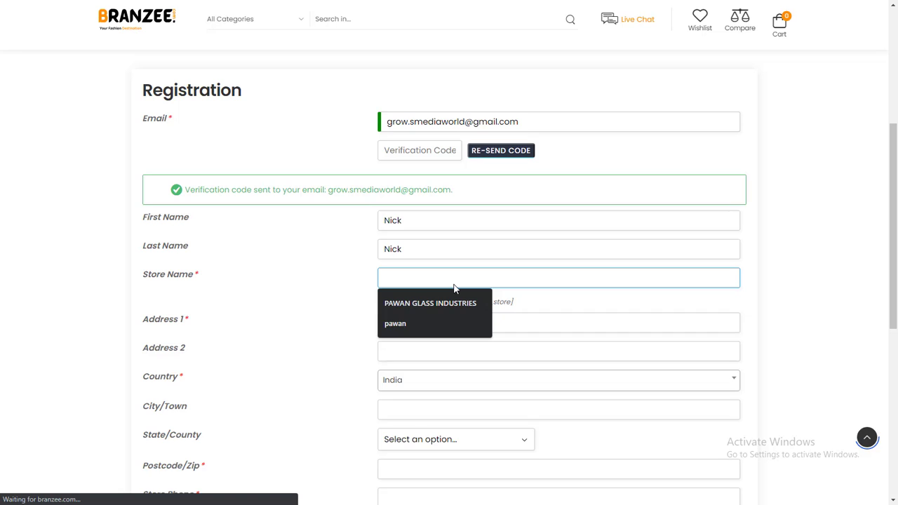
{"action": "type", "text": "Nick Fashion"}
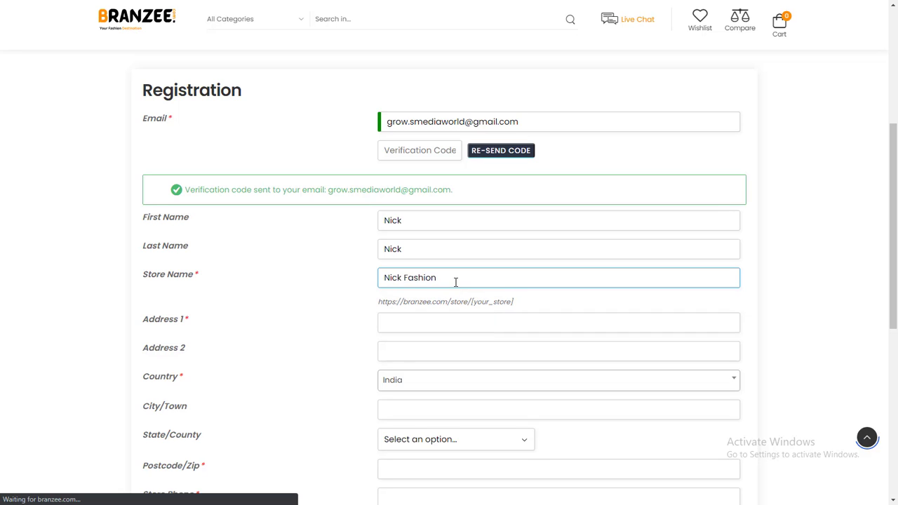
{"action": "scroll", "coordinate": [419, 321], "scroll_direction": "down", "scroll_amount": 2}
{"action": "left_click", "coordinate": [423, 214]}
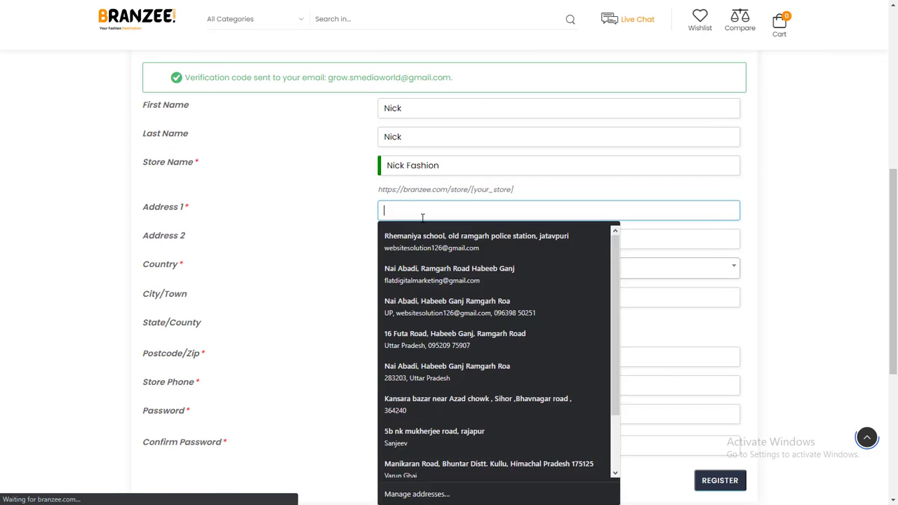
{"action": "type", "text": "fdsffgfh"}
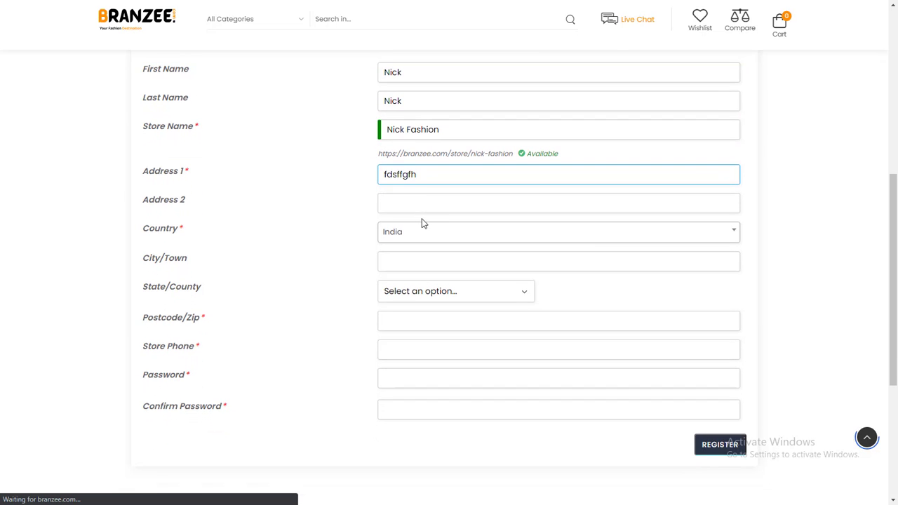
{"action": "left_click_drag", "start_coordinate": [148, 204], "coordinate": [380, 208]}
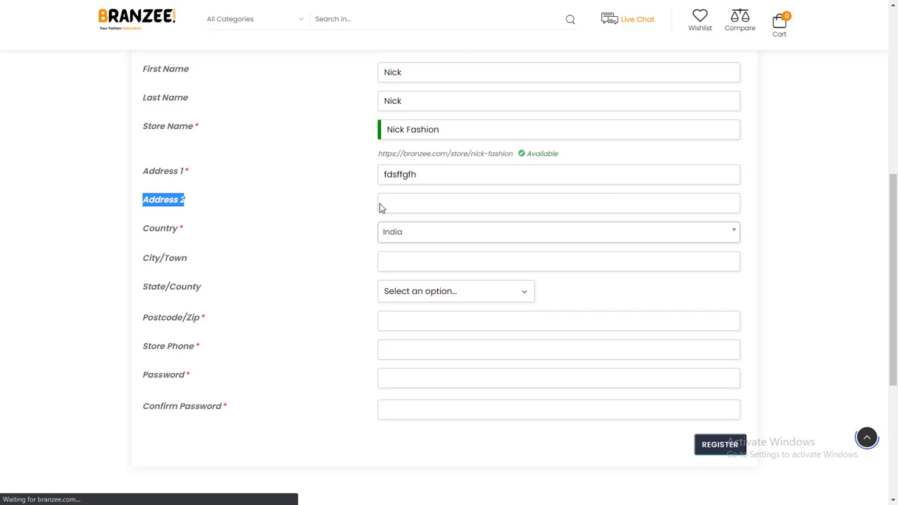
{"action": "left_click", "coordinate": [213, 206]}
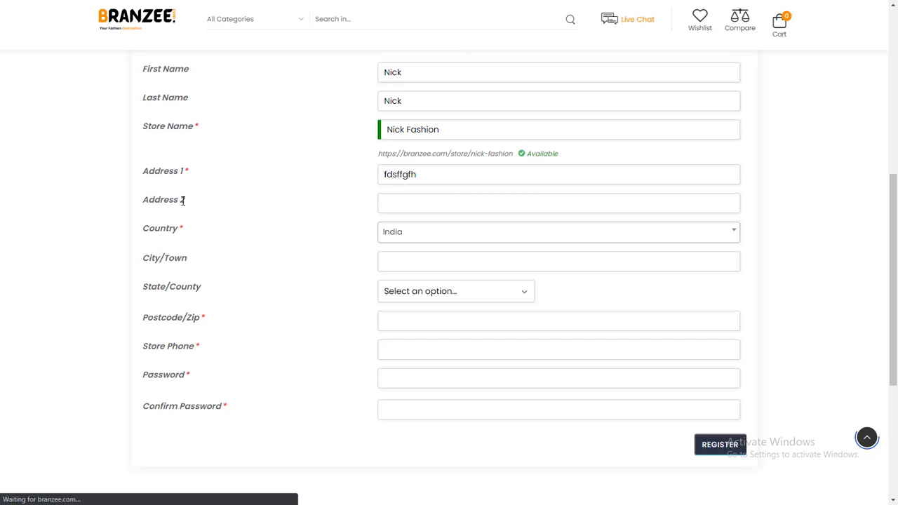
Set the store location to country India, city Delhi, state Delhi, plus the postcode.
{"action": "left_click", "coordinate": [392, 232]}
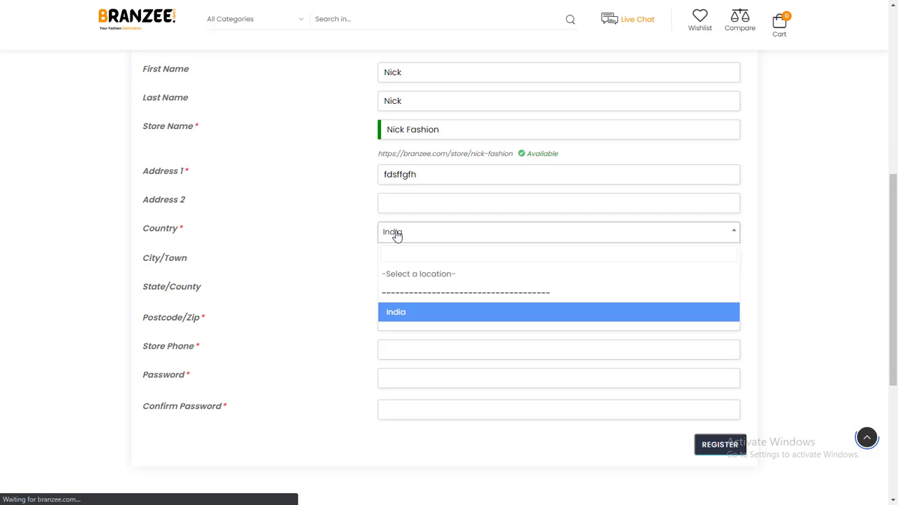
{"action": "left_click", "coordinate": [395, 235]}
{"action": "left_click", "coordinate": [396, 260]}
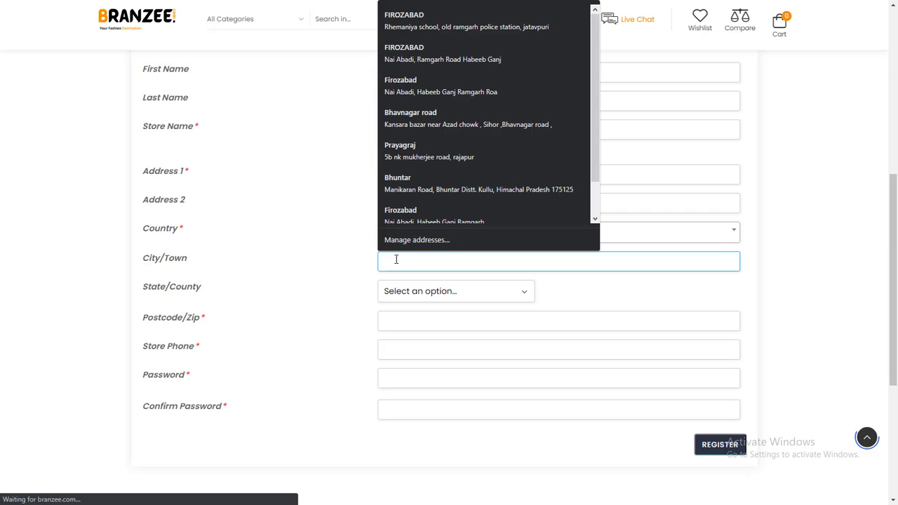
{"action": "type", "text": "Delhi"}
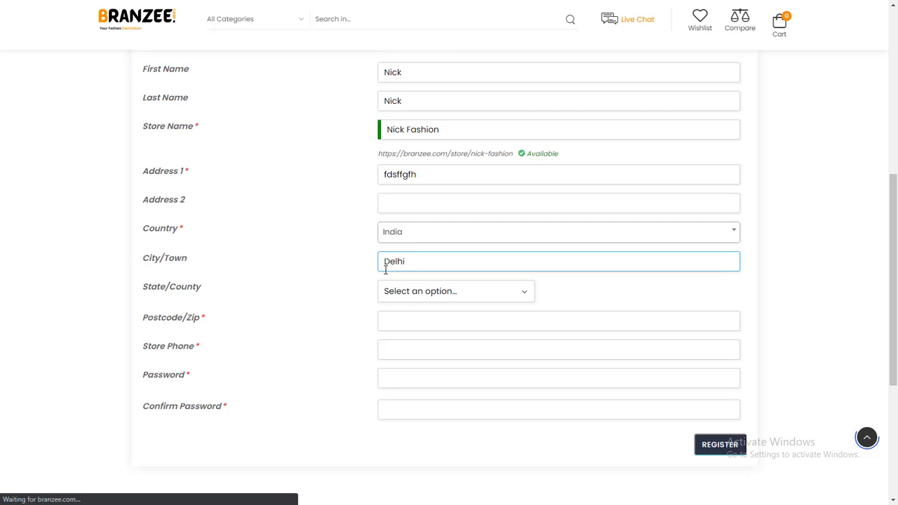
{"action": "left_click", "coordinate": [400, 293]}
{"action": "scroll", "coordinate": [421, 193], "scroll_direction": "down", "scroll_amount": 5}
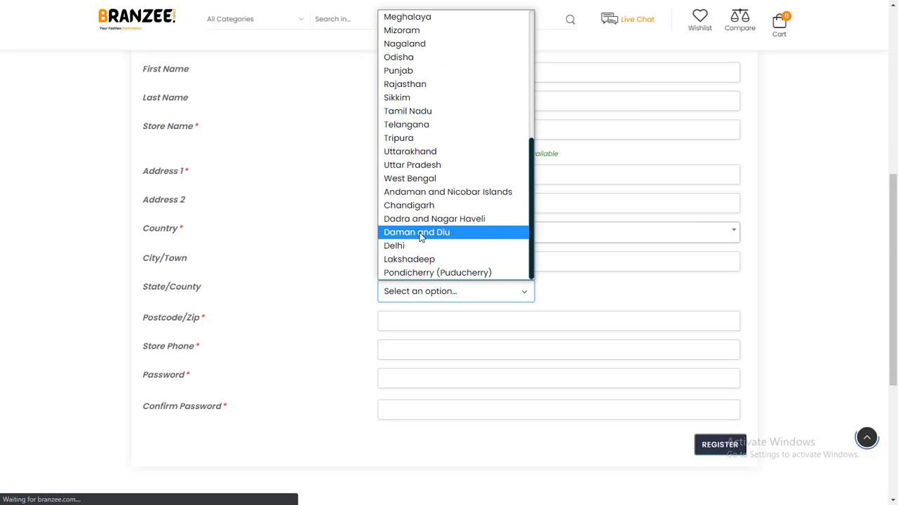
{"action": "left_click", "coordinate": [416, 247]}
{"action": "scroll", "coordinate": [407, 267], "scroll_direction": "down", "scroll_amount": 1}
{"action": "left_click", "coordinate": [400, 266]}
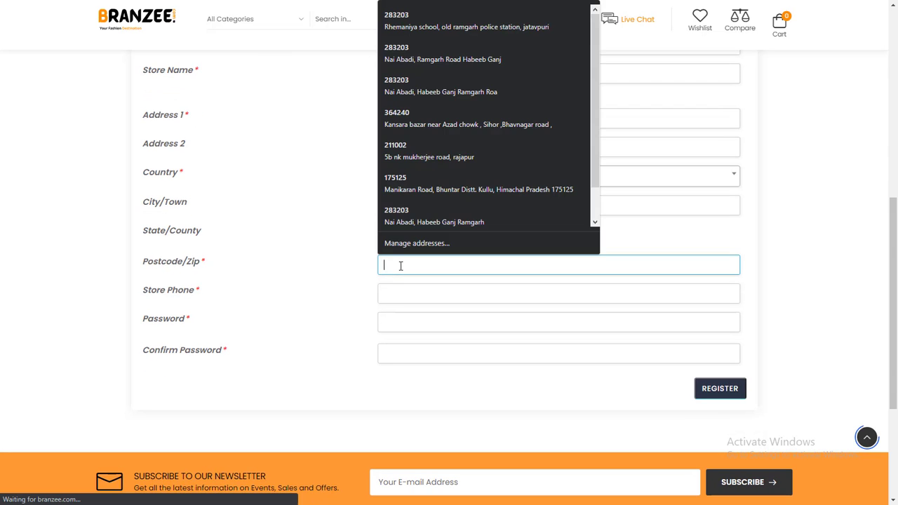
{"action": "type", "text": "11"}
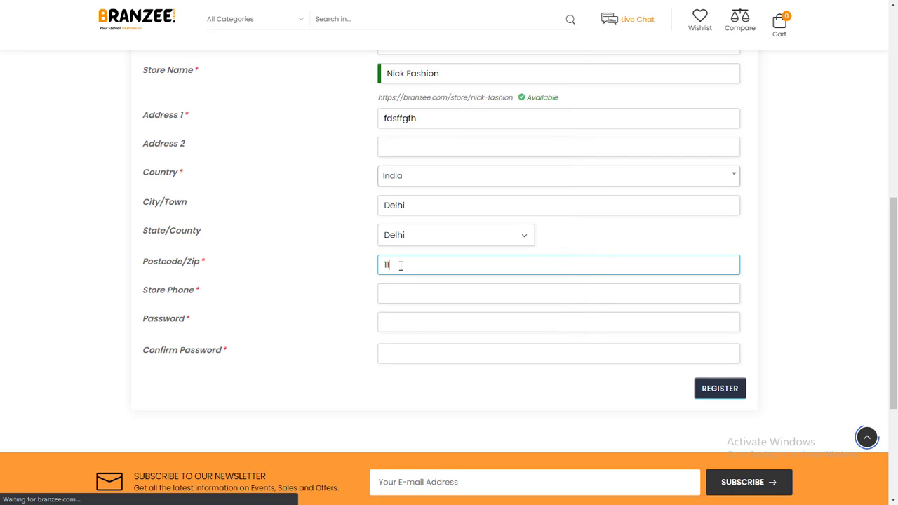
{"action": "type", "text": "0030"}
Enter the store phone number and a strong password, confirmed in both fields.
{"action": "left_click", "coordinate": [393, 299]}
{"action": "type", "text": "00"}
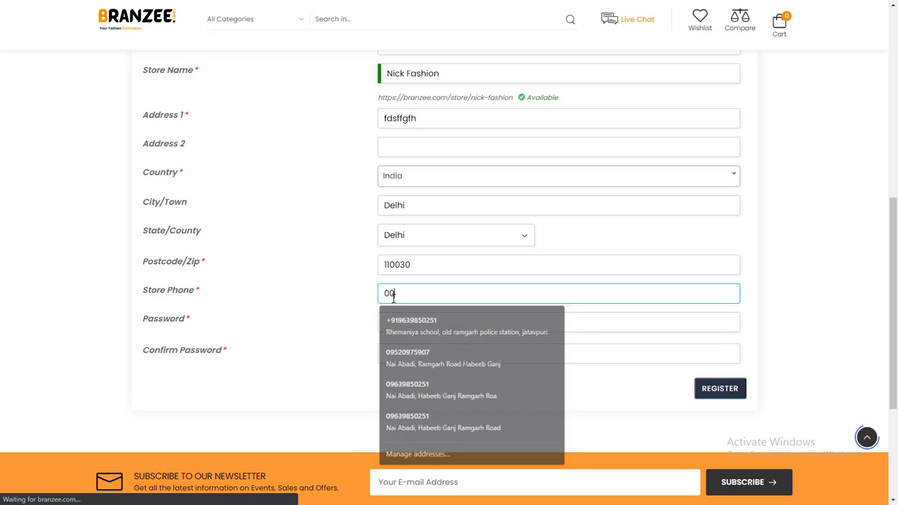
{"action": "type", "text": "0000000000"}
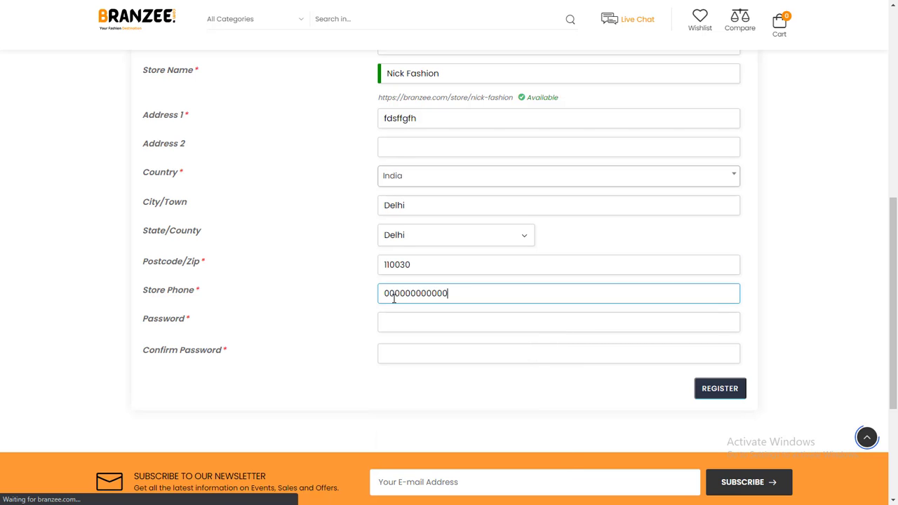
{"action": "left_click", "coordinate": [399, 317]}
{"action": "type", "text": "**********"}
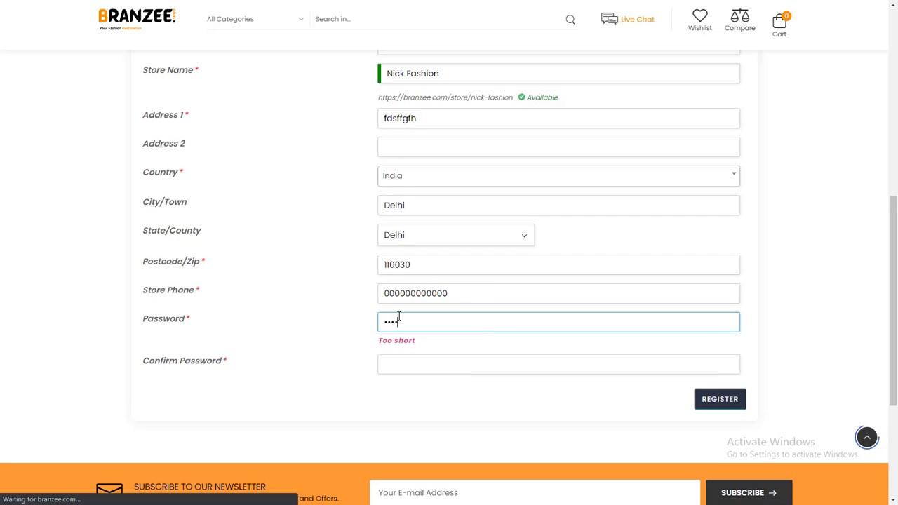
{"action": "key", "text": "Tab"}
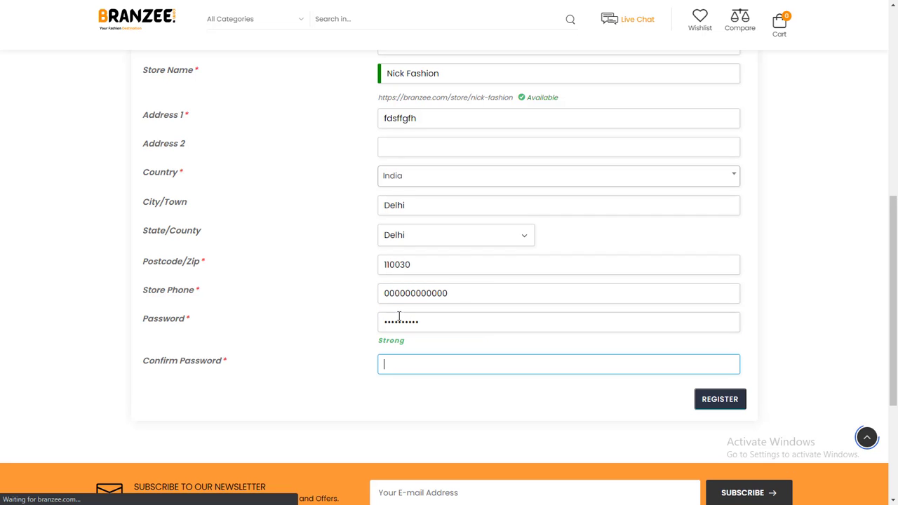
{"action": "type", "text": "**********"}
{"action": "scroll", "coordinate": [456, 344], "scroll_direction": "up", "scroll_amount": 4}
{"action": "scroll", "coordinate": [447, 317], "scroll_direction": "down", "scroll_amount": 3}
{"action": "scroll", "coordinate": [394, 267], "scroll_direction": "down", "scroll_amount": 1}
{"action": "left_click_drag", "start_coordinate": [407, 344], "coordinate": [146, 291]}
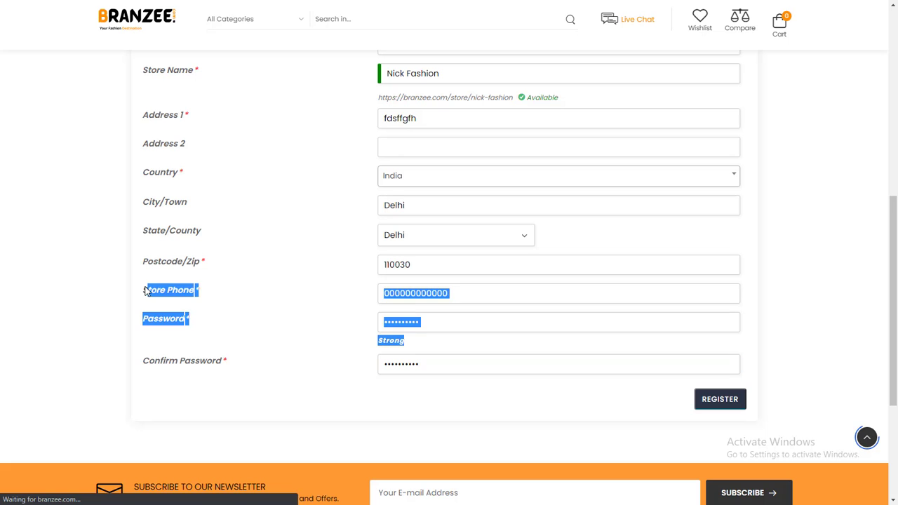
{"action": "left_click", "coordinate": [261, 289]}
{"action": "scroll", "coordinate": [406, 172], "scroll_direction": "up", "scroll_amount": 3}
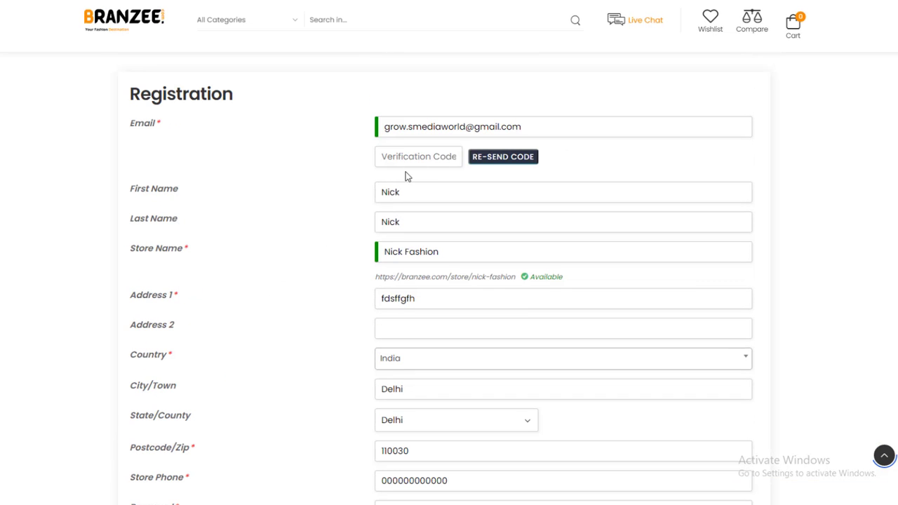
Sign in to the saved Google account from google.com in a new tab.
{"action": "left_click", "coordinate": [136, 9]}
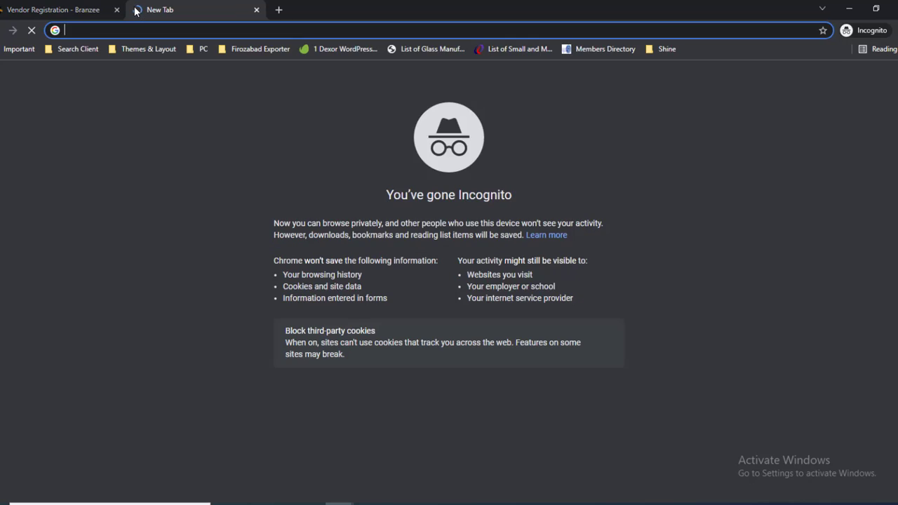
{"action": "type", "text": "google.com"}
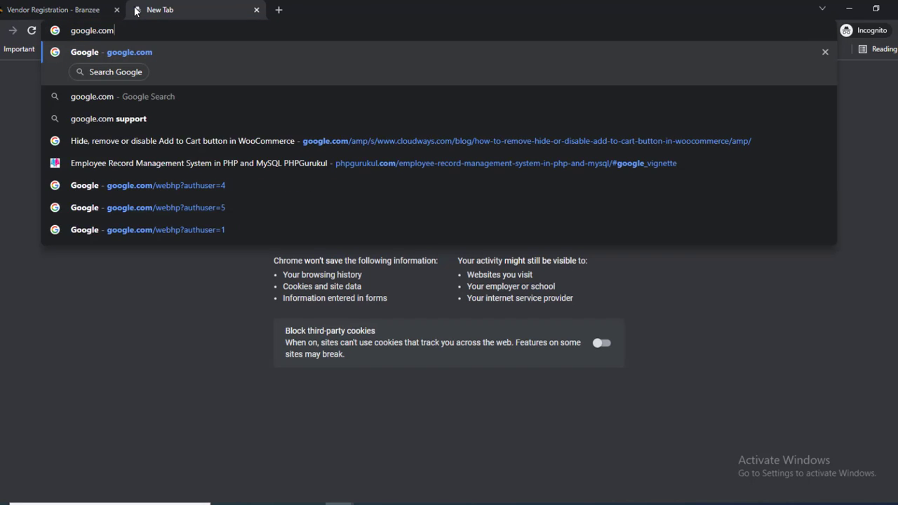
{"action": "key", "text": "Return"}
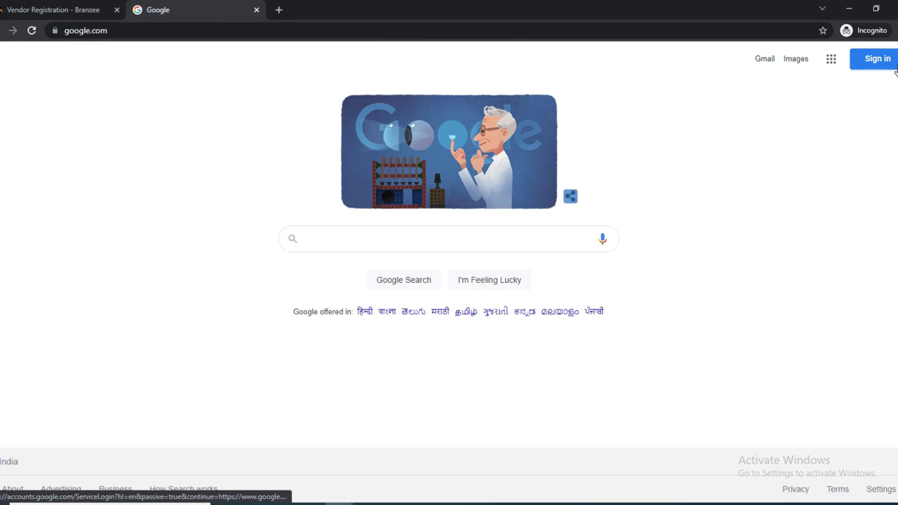
{"action": "left_click", "coordinate": [873, 59]}
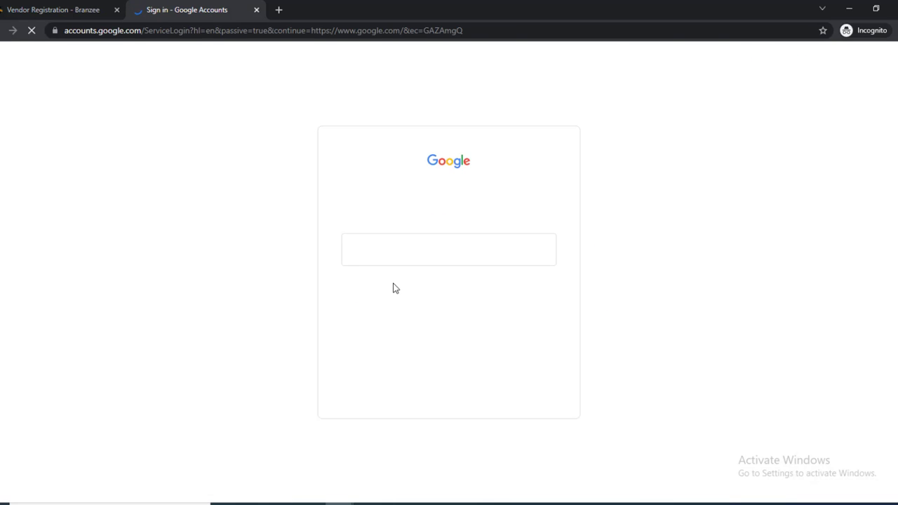
{"action": "left_click", "coordinate": [424, 258]}
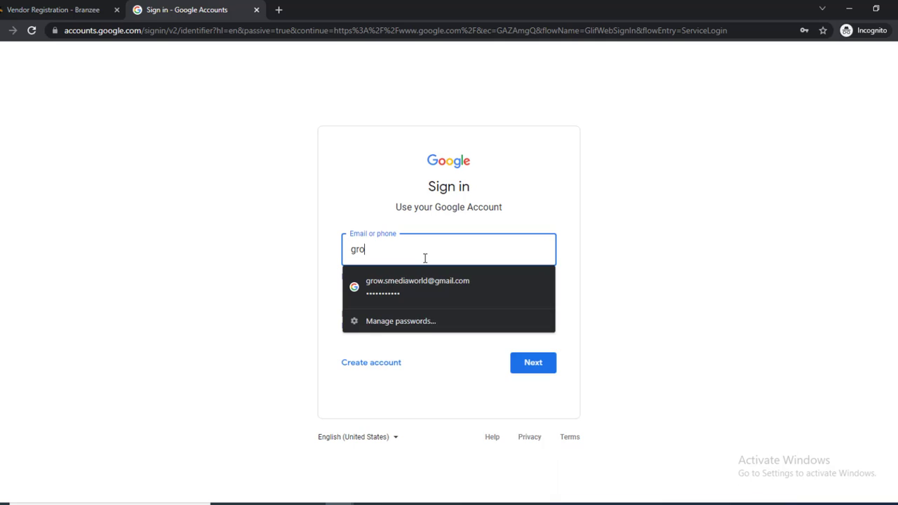
{"action": "left_click", "coordinate": [391, 276]}
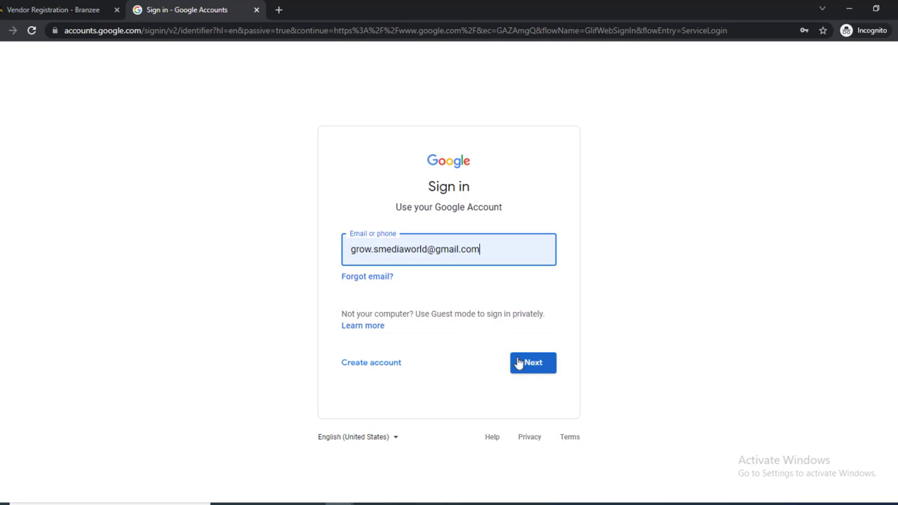
{"action": "left_click", "coordinate": [527, 364]}
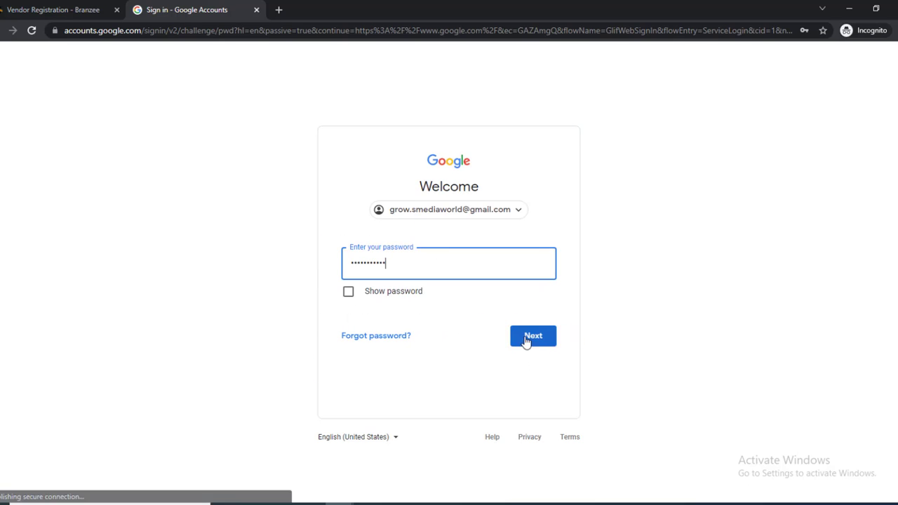
{"action": "left_click", "coordinate": [527, 337]}
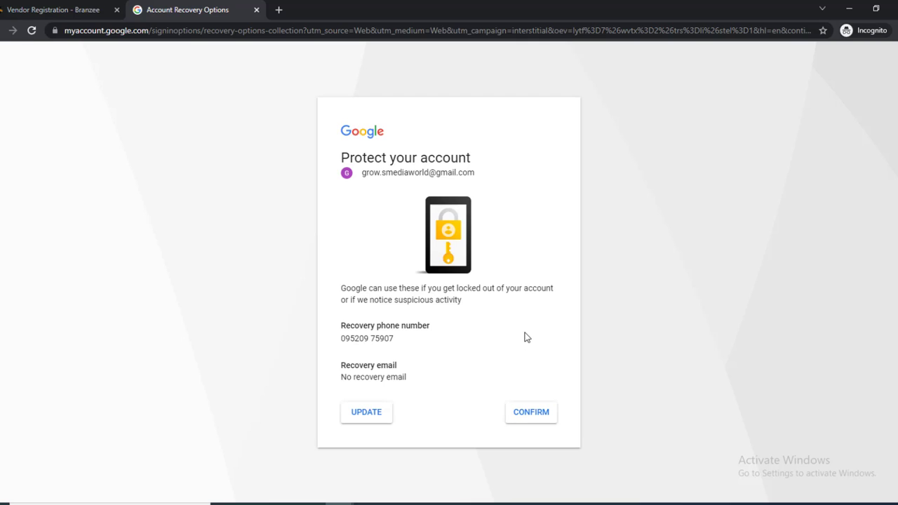
Skip the account protection and recovery phone and e-mail prompts to reach the Gmail inbox.
{"action": "left_click", "coordinate": [346, 419]}
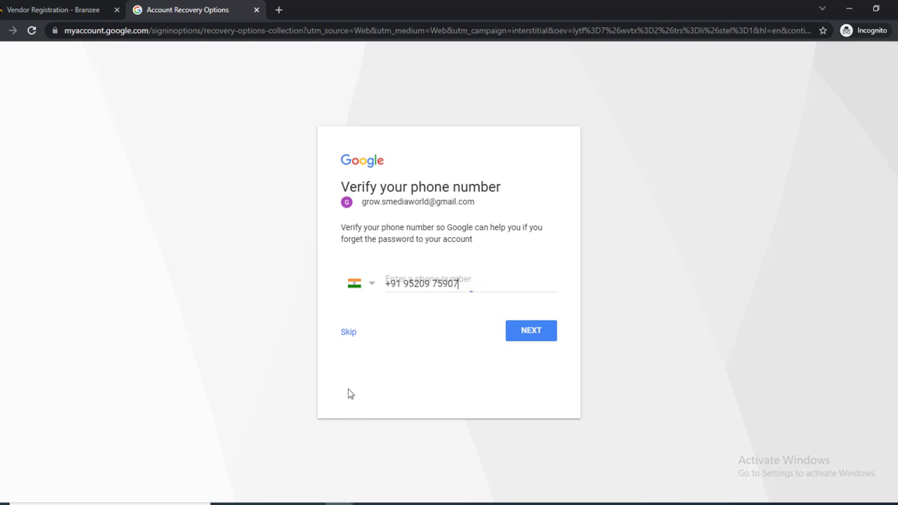
{"action": "left_click", "coordinate": [350, 333]}
{"action": "left_click", "coordinate": [349, 343]}
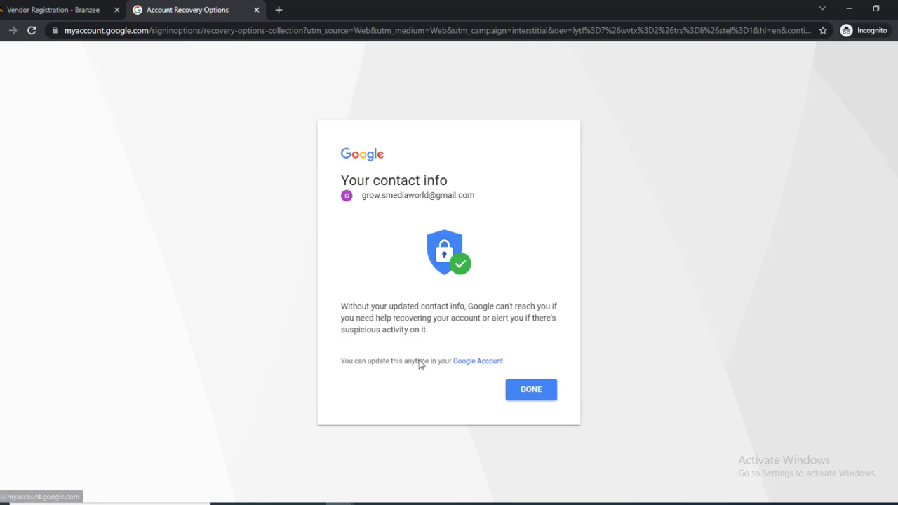
{"action": "left_click", "coordinate": [532, 389]}
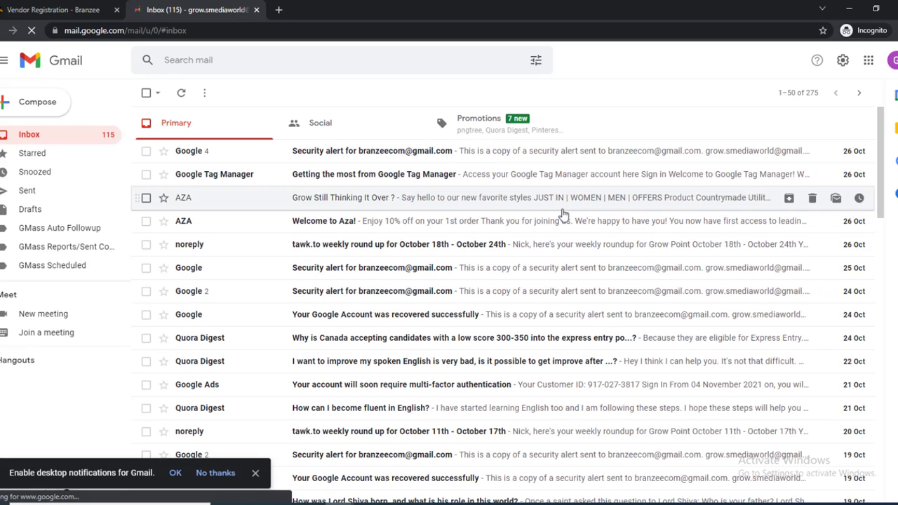
Open the latest [Branzee] Email Verification Code message in Spam and select the code.
{"action": "scroll", "coordinate": [400, 179], "scroll_direction": "down", "scroll_amount": 2}
{"action": "scroll", "coordinate": [402, 180], "scroll_direction": "up", "scroll_amount": 2}
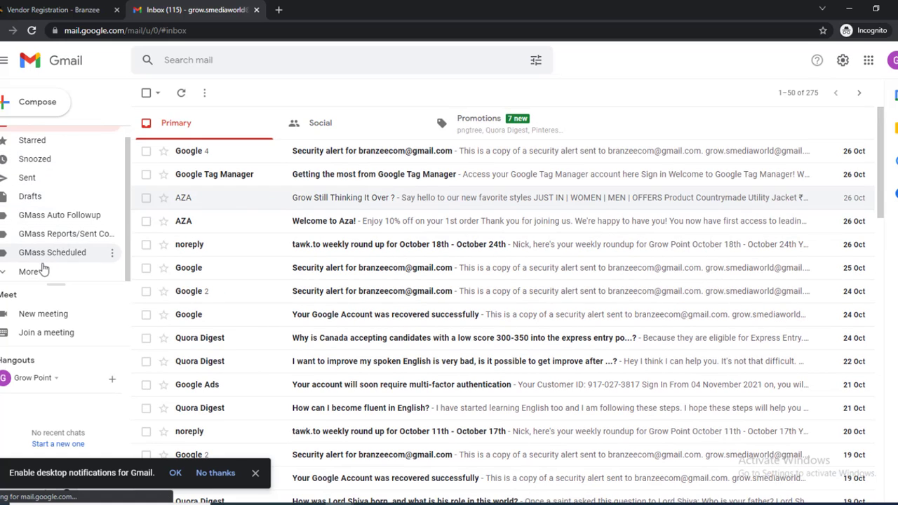
{"action": "left_click", "coordinate": [43, 270]}
{"action": "left_click", "coordinate": [49, 252]}
{"action": "scroll", "coordinate": [50, 251], "scroll_direction": "down", "scroll_amount": 2}
{"action": "left_click", "coordinate": [51, 249]}
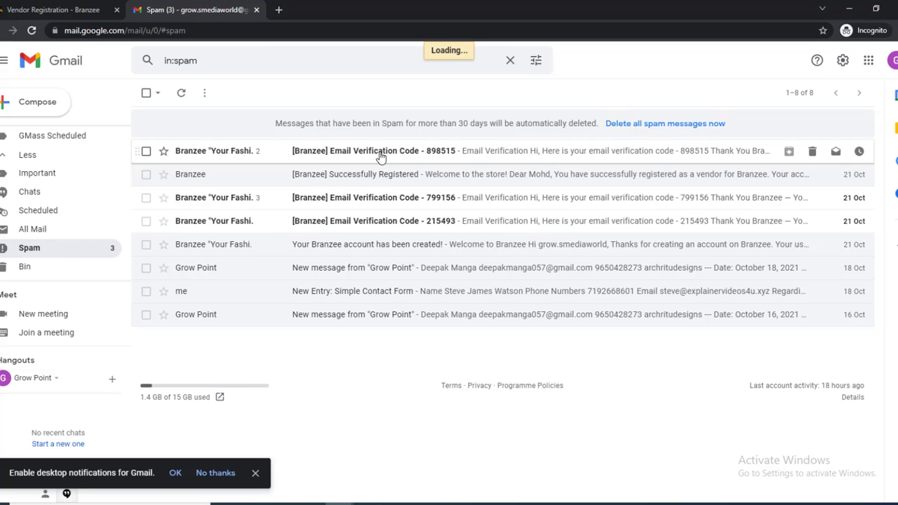
{"action": "left_click", "coordinate": [379, 156]}
{"action": "scroll", "coordinate": [409, 190], "scroll_direction": "down", "scroll_amount": 2}
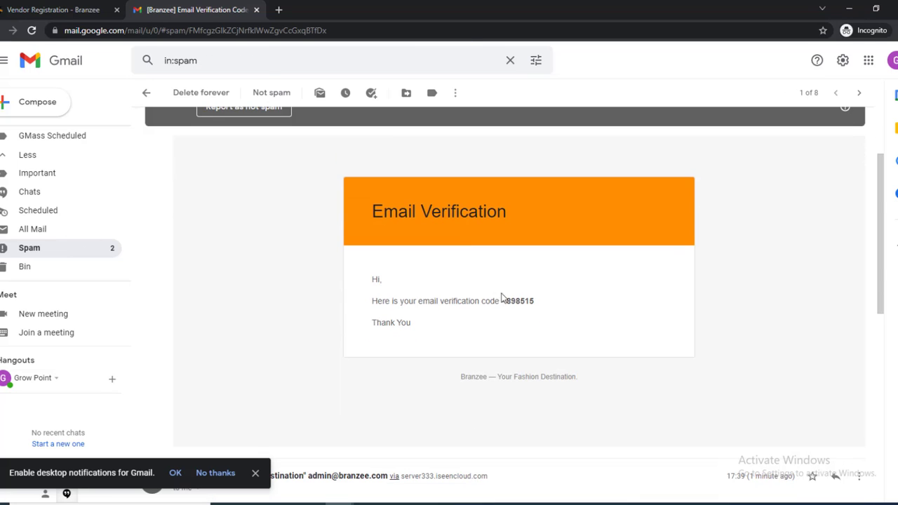
{"action": "left_click_drag", "start_coordinate": [506, 300], "coordinate": [538, 306]}
{"action": "key", "text": "ctrl+c"}
Paste the verification code into the Branzee form and submit the vendor registration.
{"action": "left_click", "coordinate": [56, 10]}
{"action": "left_click", "coordinate": [432, 203]}
{"action": "key", "text": "ctrl+v"}
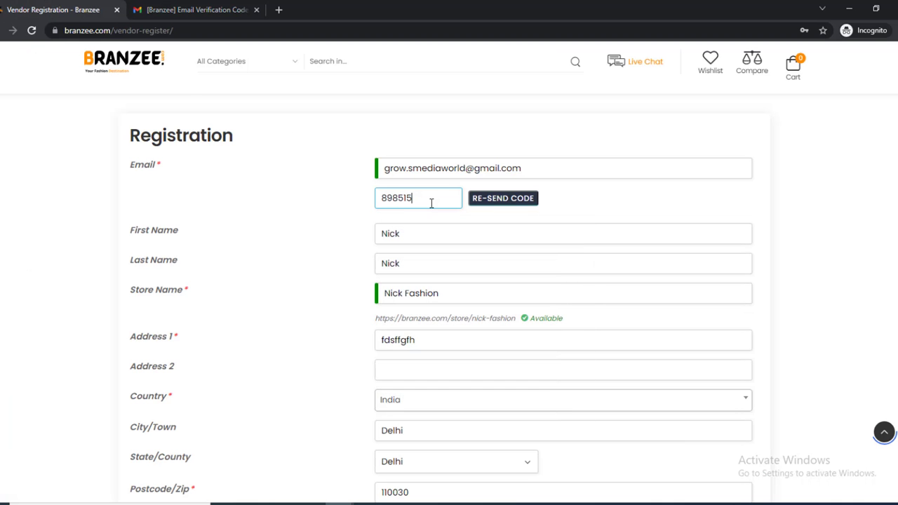
{"action": "scroll", "coordinate": [720, 283], "scroll_direction": "down", "scroll_amount": 10}
{"action": "scroll", "coordinate": [800, 306], "scroll_direction": "up", "scroll_amount": 7}
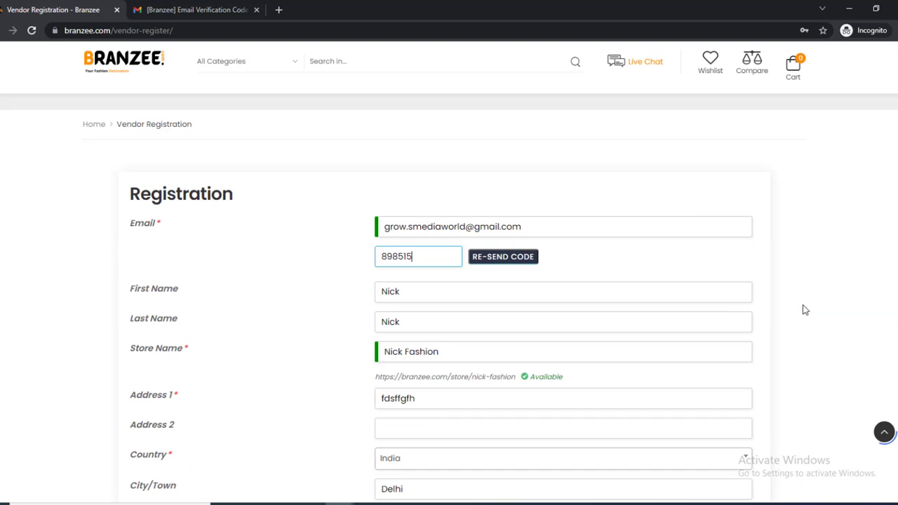
{"action": "scroll", "coordinate": [800, 307], "scroll_direction": "down", "scroll_amount": 5}
{"action": "left_click", "coordinate": [755, 343]}
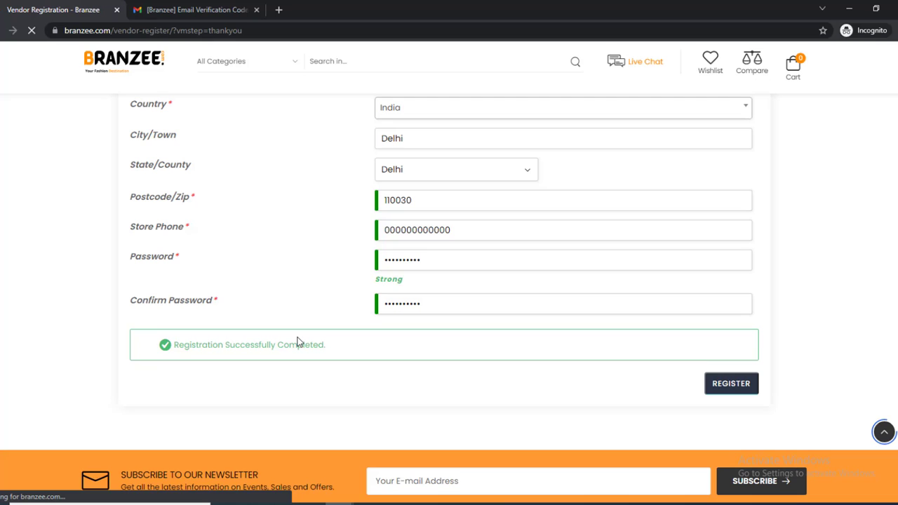
Review the thank-you page confirming the vendor request is under review.
{"action": "key", "text": "F11"}
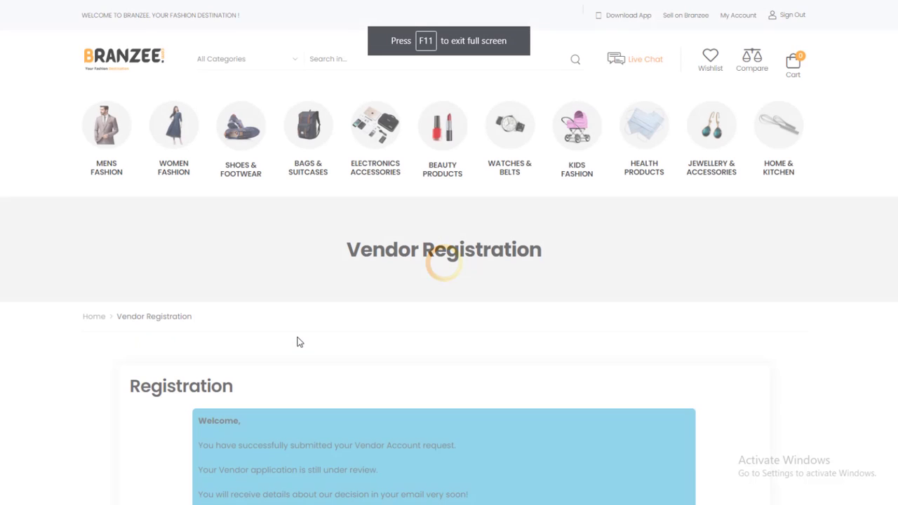
{"action": "scroll", "coordinate": [299, 342], "scroll_direction": "down", "scroll_amount": 2}
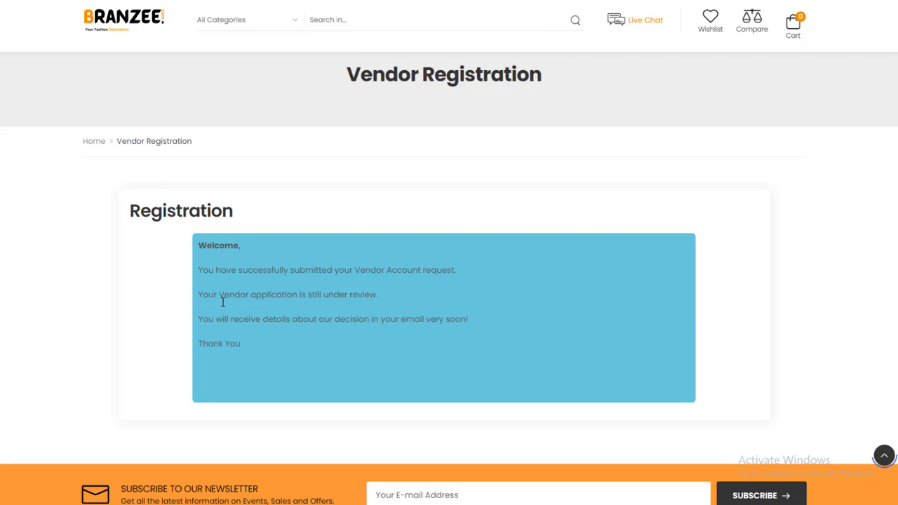
{"action": "scroll", "coordinate": [402, 313], "scroll_direction": "down", "scroll_amount": 2}
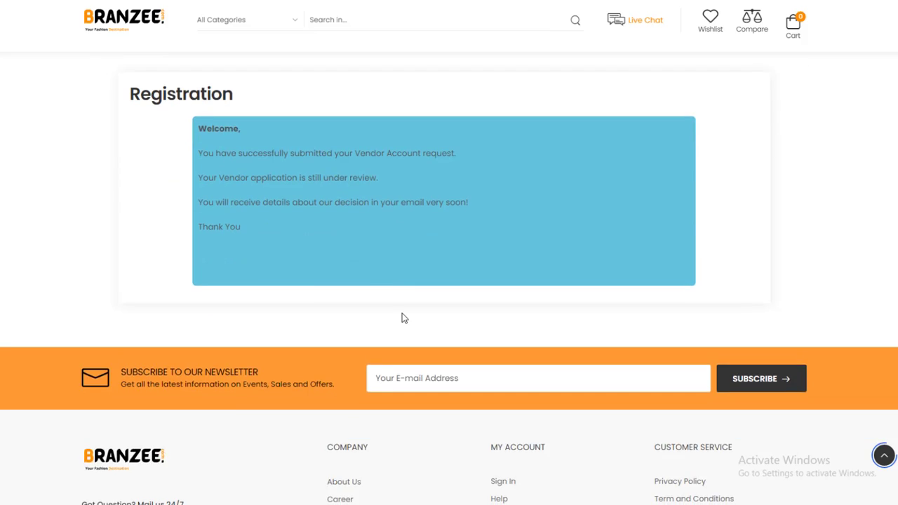
{"action": "scroll", "coordinate": [402, 313], "scroll_direction": "up", "scroll_amount": 4}
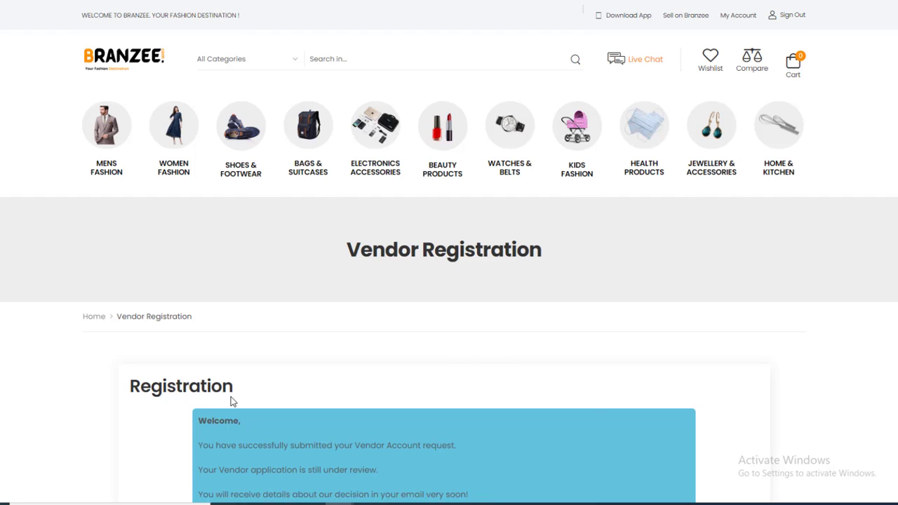
{"action": "key", "text": "F11"}
{"action": "scroll", "coordinate": [311, 358], "scroll_direction": "down", "scroll_amount": 1}
{"action": "scroll", "coordinate": [308, 358], "scroll_direction": "down", "scroll_amount": 2}
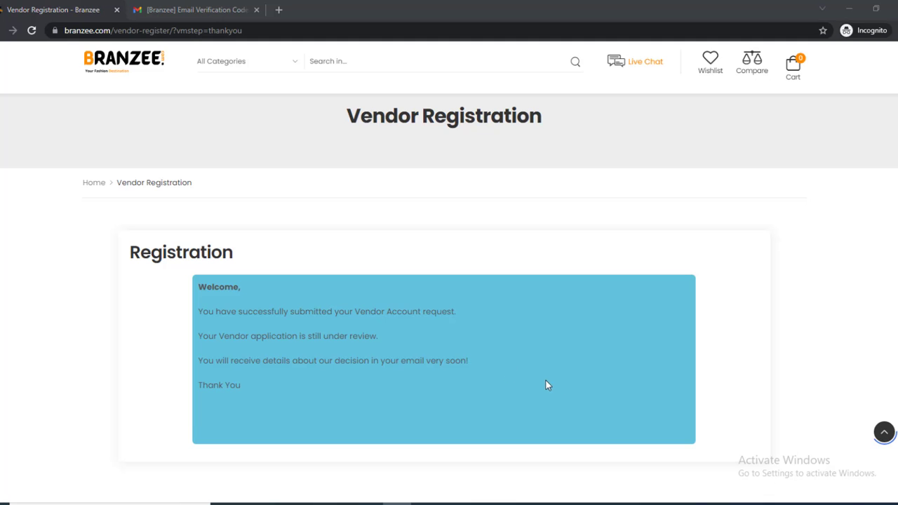
{"action": "scroll", "coordinate": [765, 401], "scroll_direction": "up", "scroll_amount": 3}
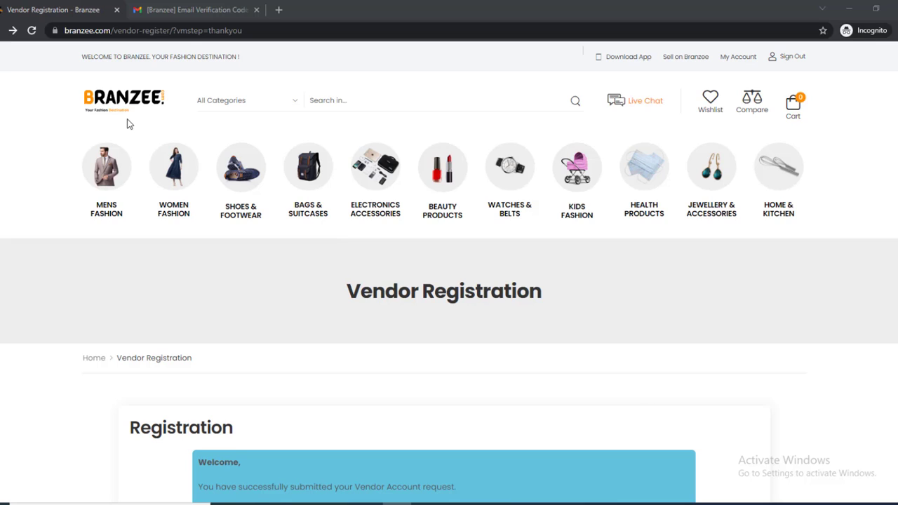
Go from the Branzee home page to My Account, showing the dashboard with ₹0.00 gross sales.
{"action": "left_click", "coordinate": [130, 98]}
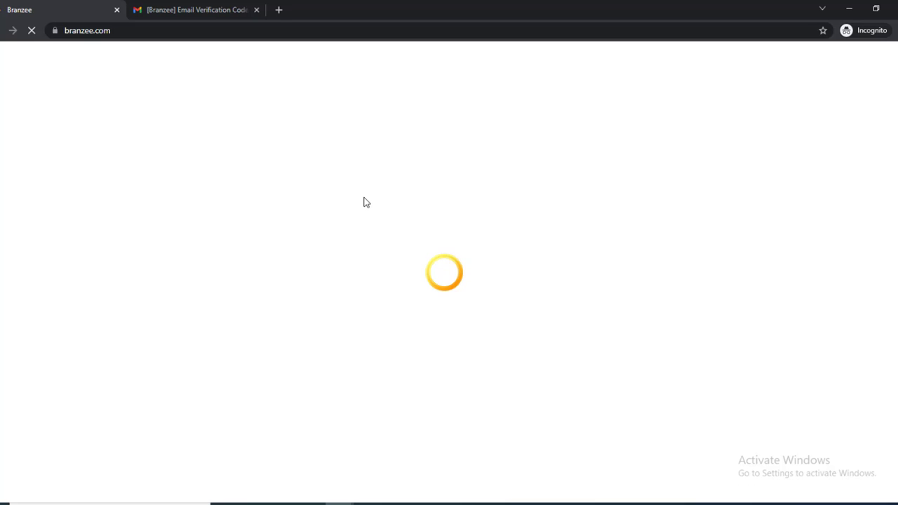
{"action": "key", "text": "F11"}
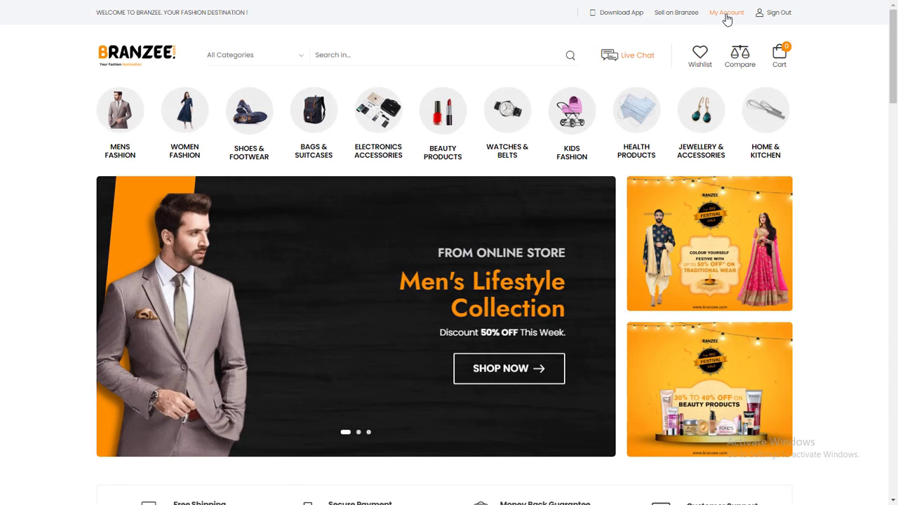
{"action": "left_click", "coordinate": [726, 14]}
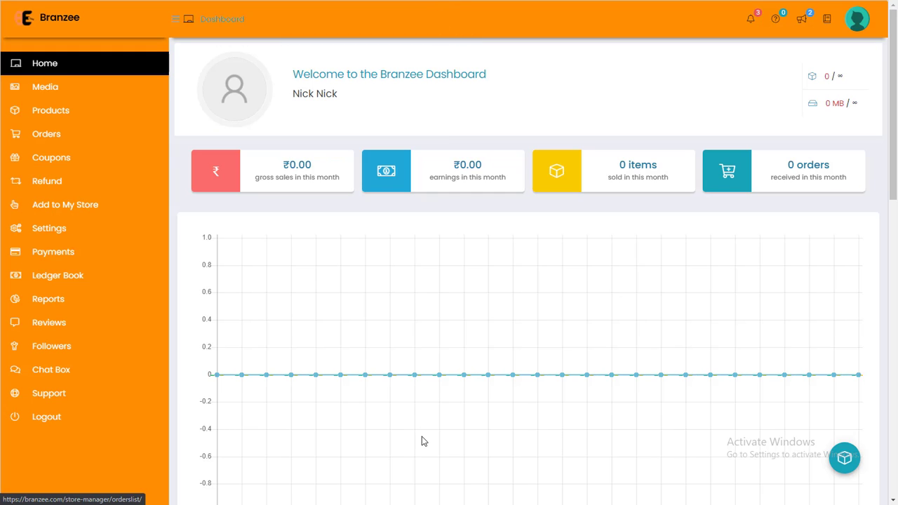
Open the Profile Manager's Personal tab and look over the details, including the About field.
{"action": "left_click", "coordinate": [863, 23]}
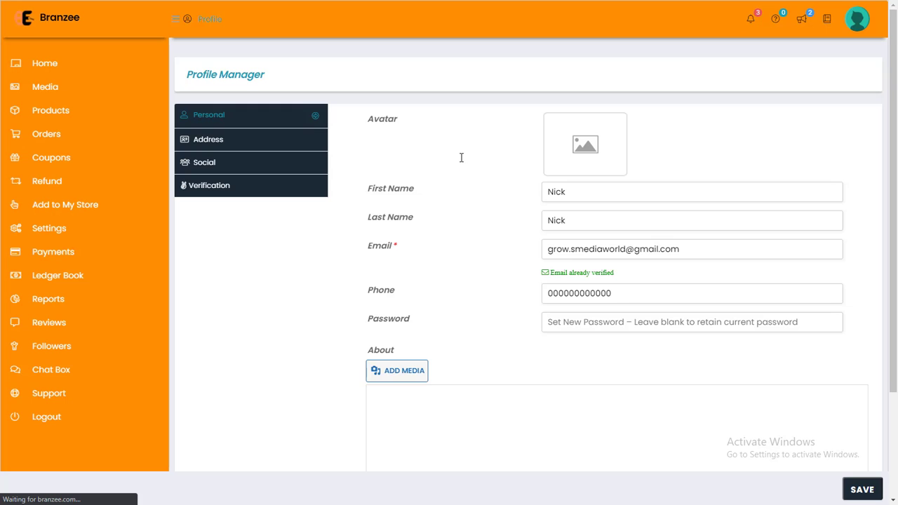
{"action": "scroll", "coordinate": [604, 201], "scroll_direction": "down", "scroll_amount": 2}
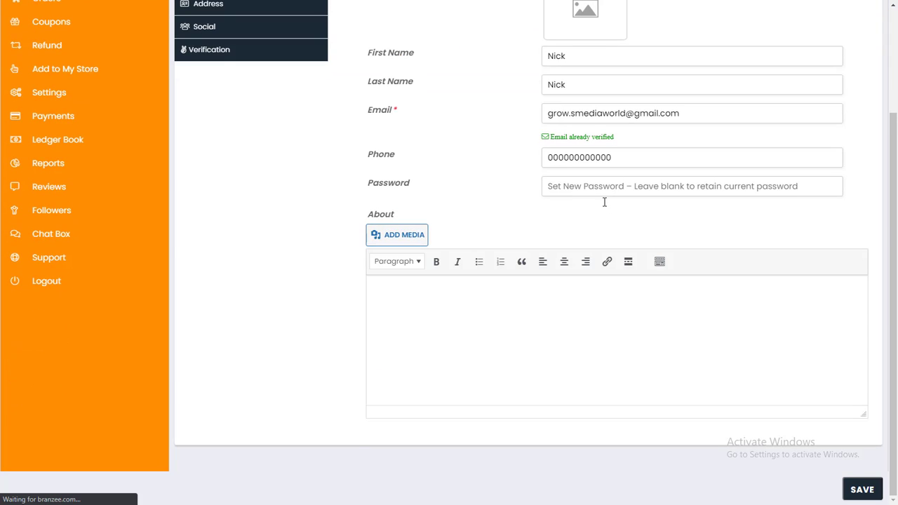
{"action": "left_click", "coordinate": [466, 316]}
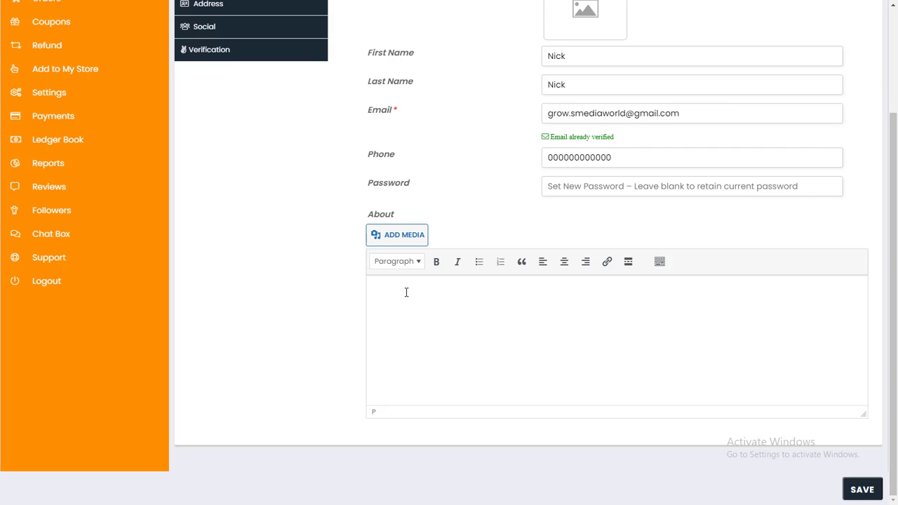
{"action": "scroll", "coordinate": [407, 291], "scroll_direction": "up", "scroll_amount": 2}
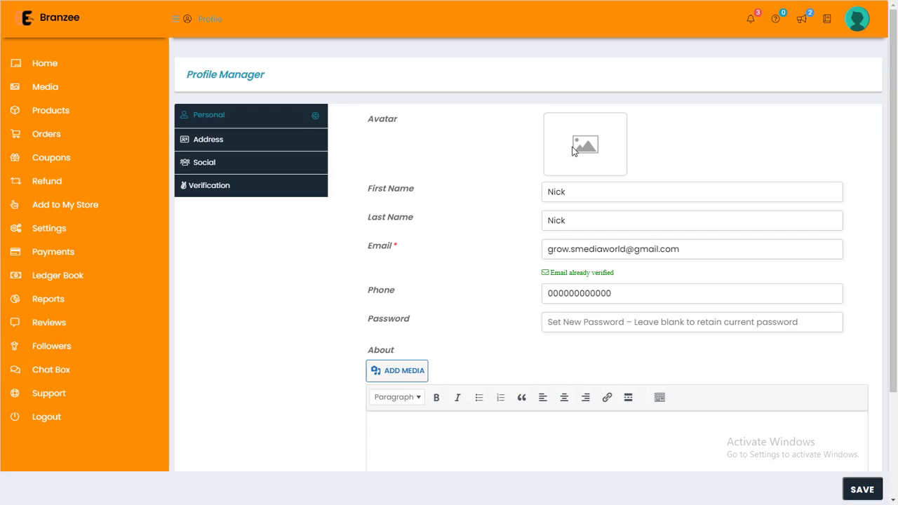
Show the profile's Billing address details on the Address tab.
{"action": "left_click", "coordinate": [223, 139]}
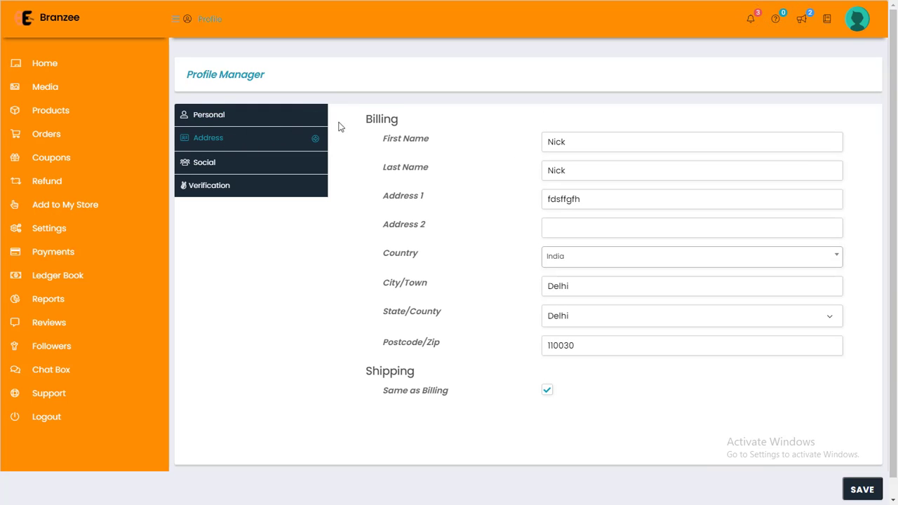
{"action": "left_click_drag", "start_coordinate": [363, 120], "coordinate": [419, 127]}
{"action": "left_click", "coordinate": [379, 124]}
{"action": "left_click_drag", "start_coordinate": [365, 124], "coordinate": [401, 124]}
{"action": "left_click", "coordinate": [402, 123]}
Look over the Social profile fields, then open the Verification section.
{"action": "left_click", "coordinate": [210, 172]}
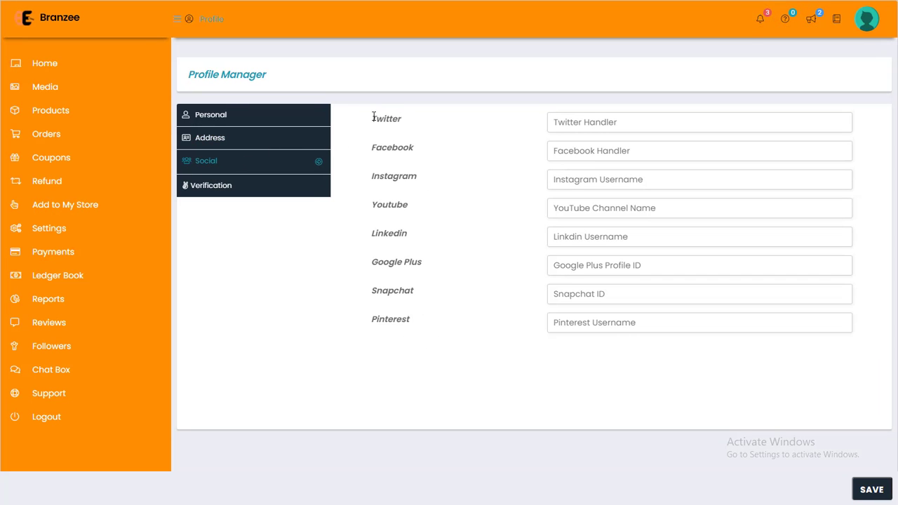
{"action": "left_click_drag", "start_coordinate": [374, 118], "coordinate": [667, 357]}
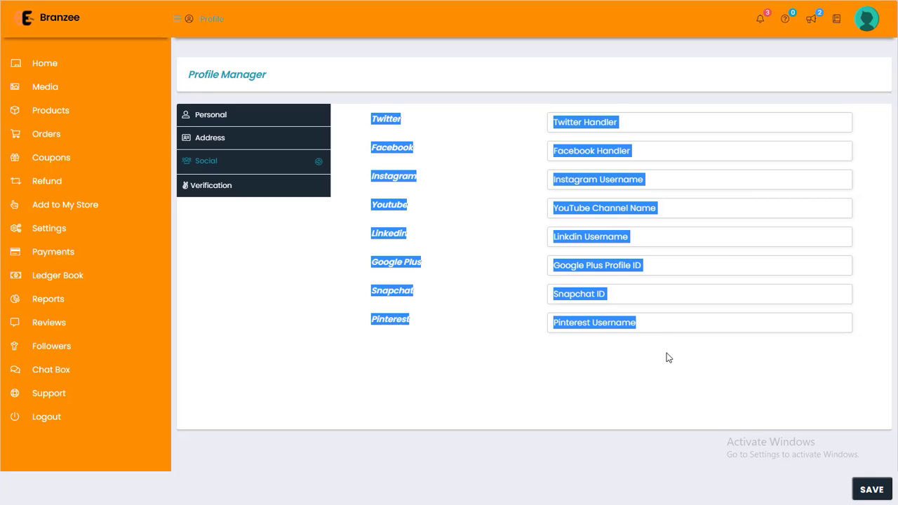
{"action": "left_click", "coordinate": [410, 176]}
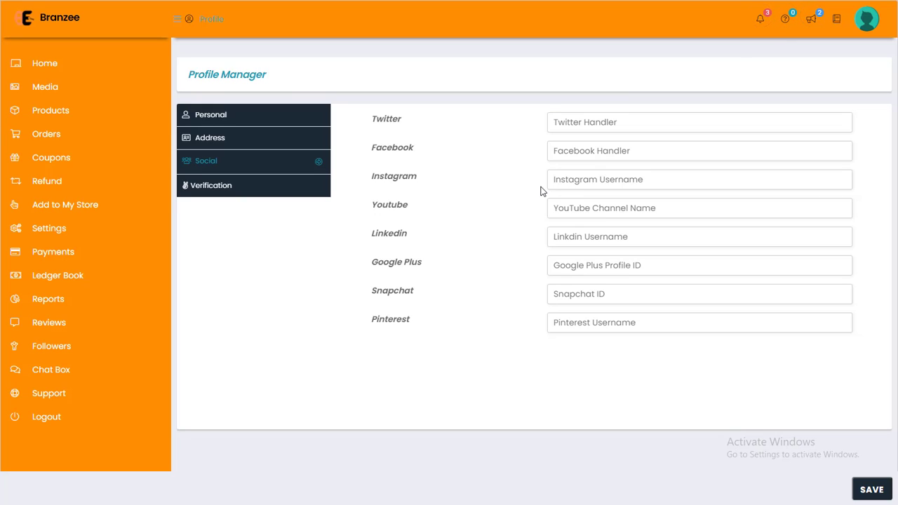
{"action": "left_click", "coordinate": [261, 200]}
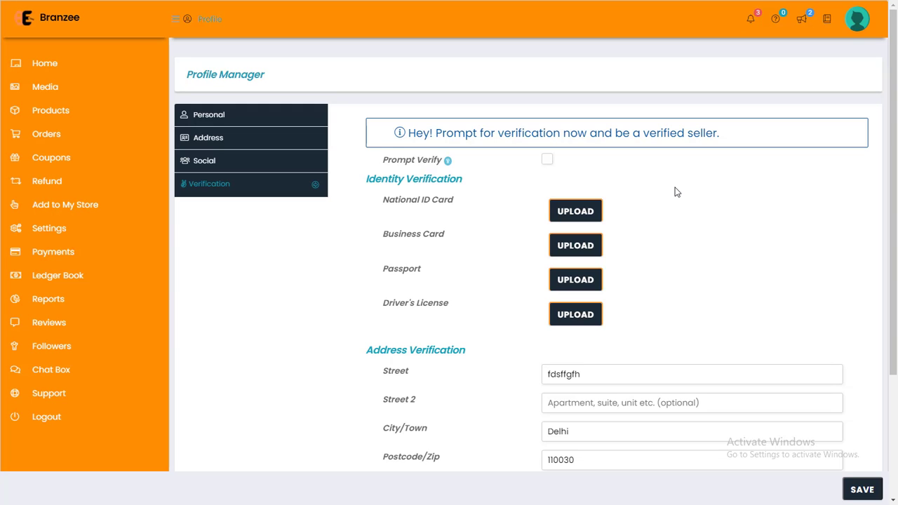
Save the profile with the Delhi, 110030, India verification address.
{"action": "left_click_drag", "start_coordinate": [383, 202], "coordinate": [606, 288]}
{"action": "left_click", "coordinate": [631, 284]}
{"action": "scroll", "coordinate": [678, 279], "scroll_direction": "down", "scroll_amount": 3}
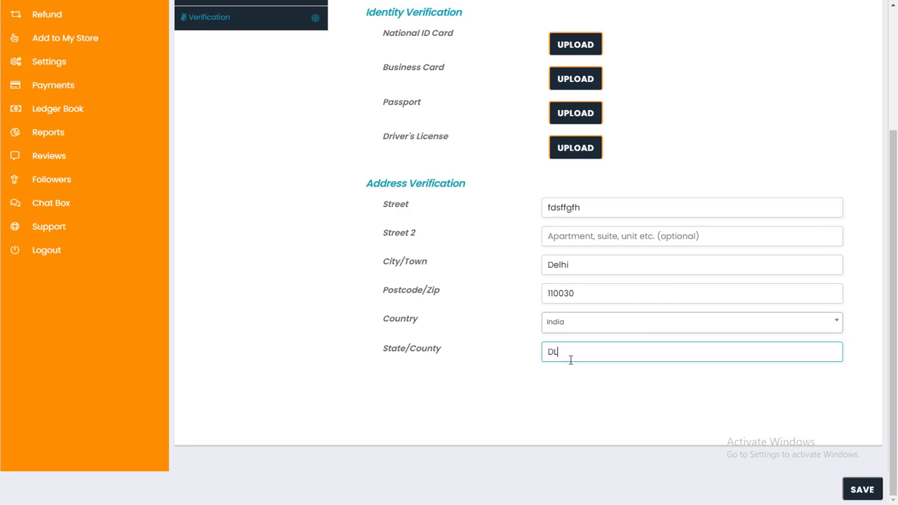
{"action": "left_click", "coordinate": [862, 489]}
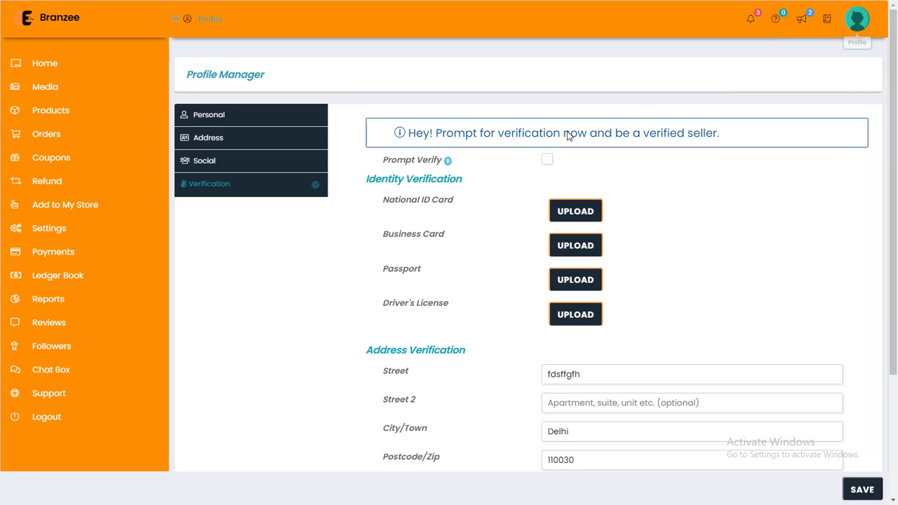
Visit the Knowledgebase, then read the Welcome ! announcement's lines on adding products and the tutorial video.
{"action": "left_click", "coordinate": [828, 26]}
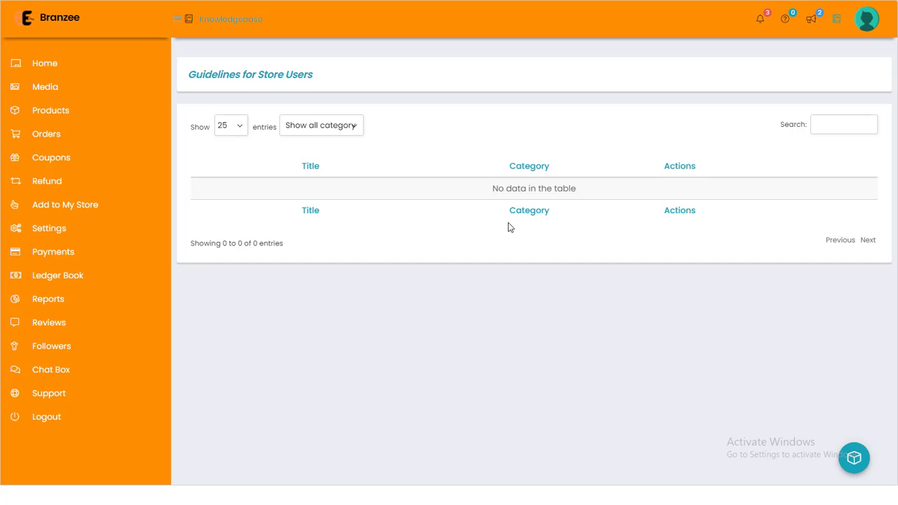
{"action": "double_click", "coordinate": [529, 190]}
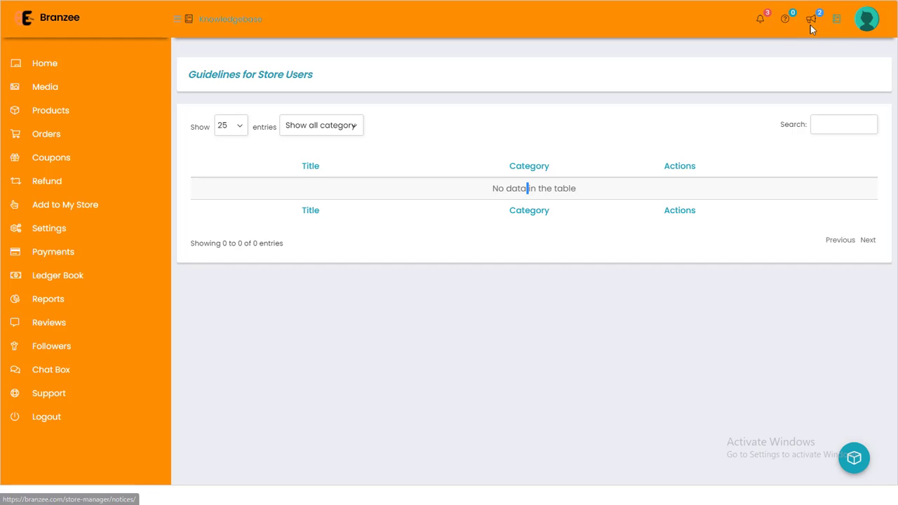
{"action": "left_click", "coordinate": [814, 26]}
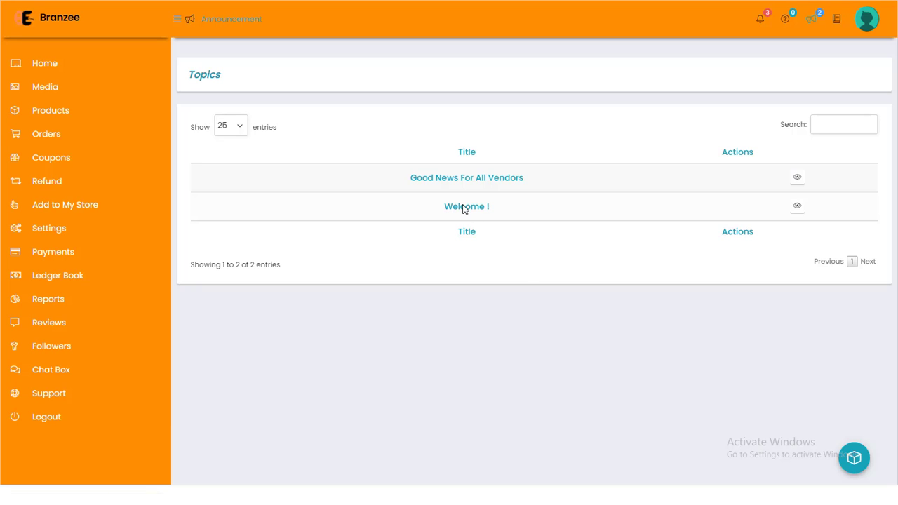
{"action": "left_click", "coordinate": [798, 208]}
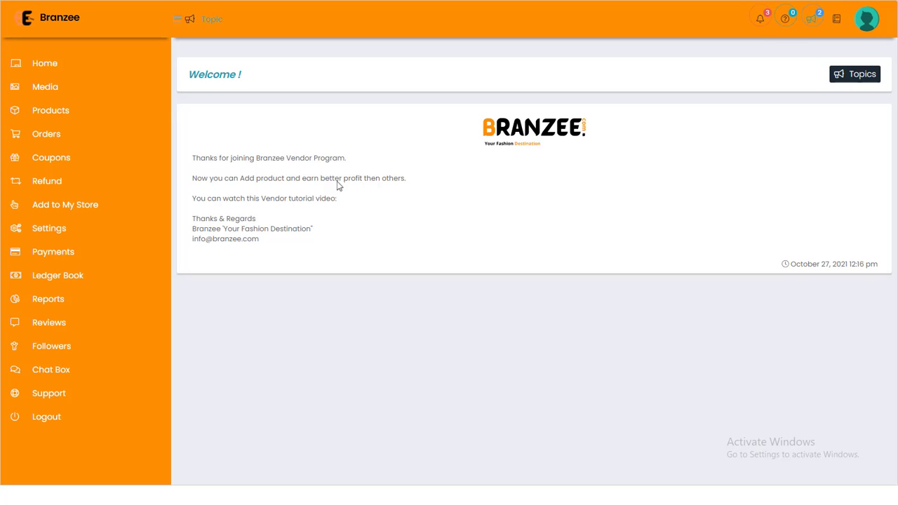
{"action": "left_click_drag", "start_coordinate": [194, 177], "coordinate": [407, 185]}
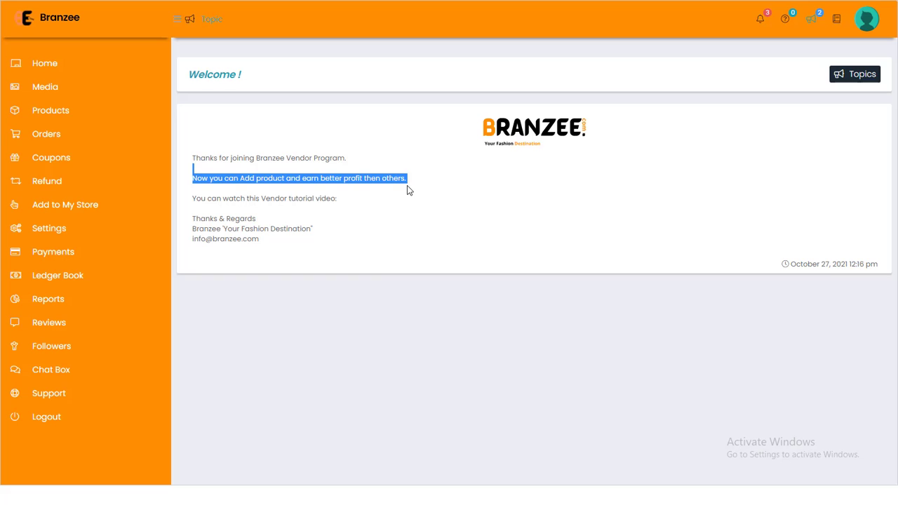
{"action": "left_click", "coordinate": [407, 186]}
{"action": "left_click_drag", "start_coordinate": [196, 199], "coordinate": [324, 211]}
{"action": "left_click", "coordinate": [345, 205]}
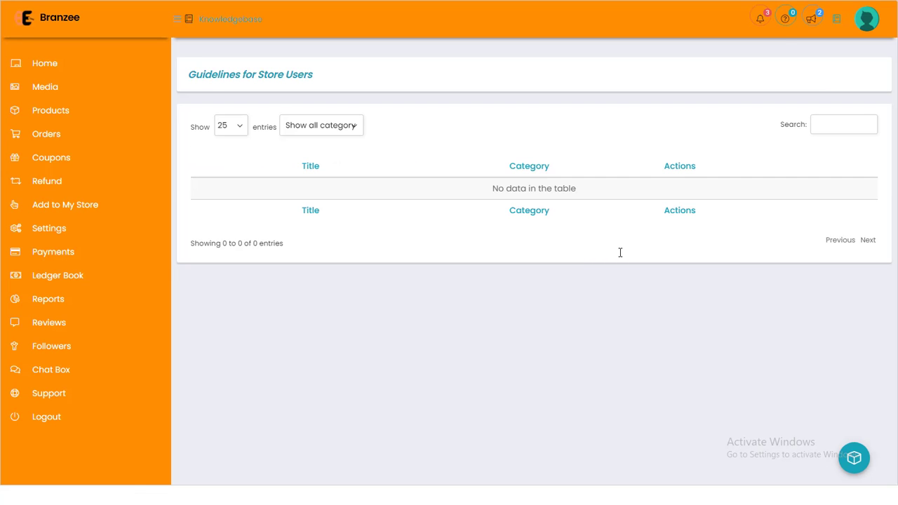
Open the Good News For All Vendors announcement and follow its Download Seller APP link.
{"action": "left_click", "coordinate": [811, 19]}
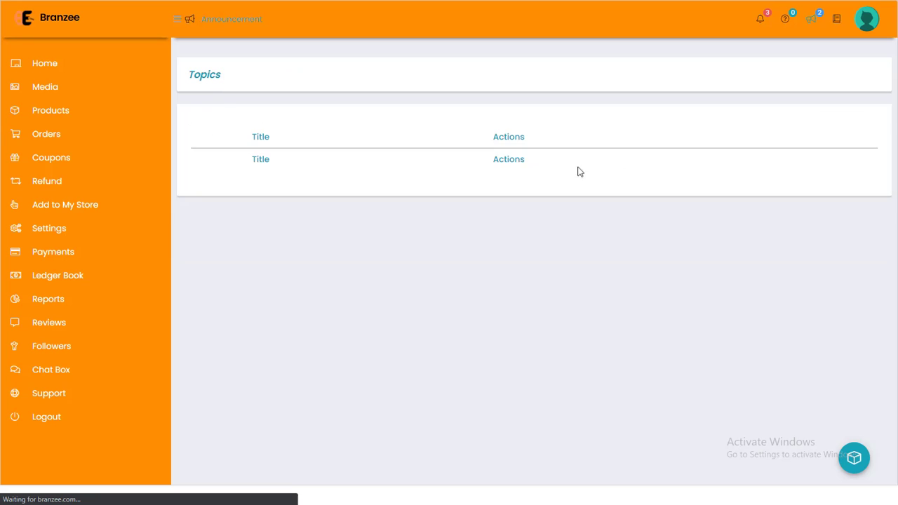
{"action": "mouse_move", "coordinate": [506, 161]}
{"action": "left_mouse_down"}
{"action": "mouse_move", "coordinate": [557, 166]}
{"action": "mouse_move", "coordinate": [495, 168]}
{"action": "left_mouse_up"}
{"action": "left_click", "coordinate": [557, 163]}
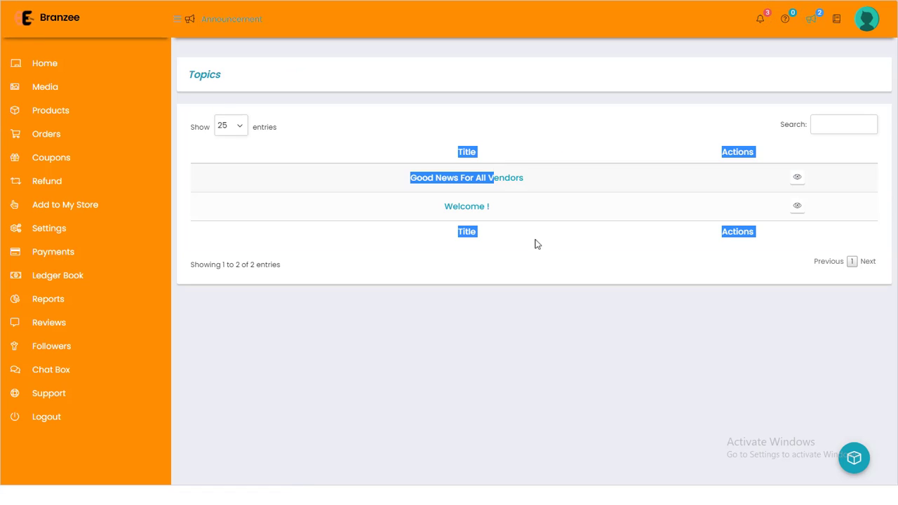
{"action": "left_click", "coordinate": [498, 227]}
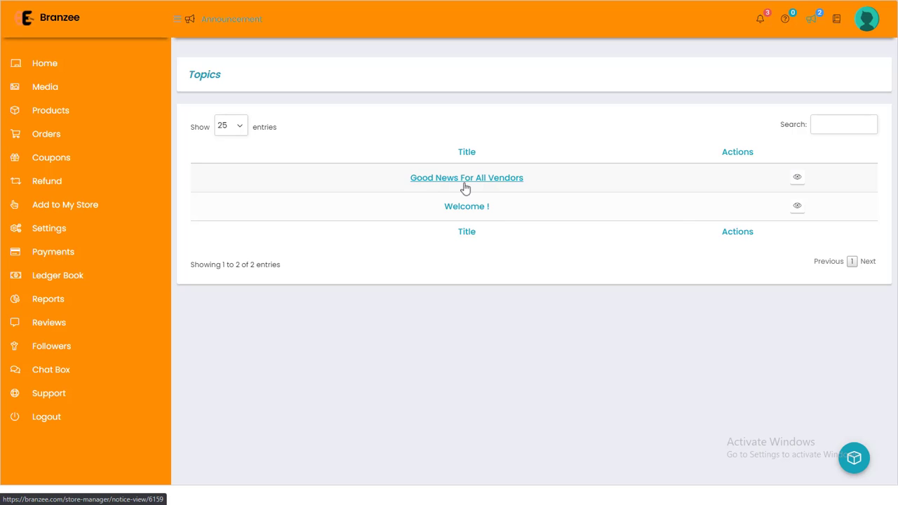
{"action": "left_click", "coordinate": [796, 180]}
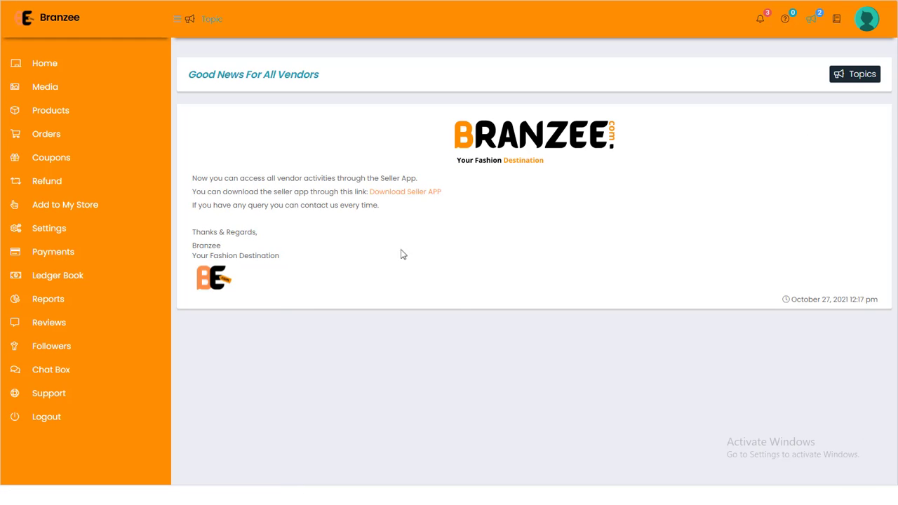
{"action": "left_click_drag", "start_coordinate": [192, 180], "coordinate": [421, 180]}
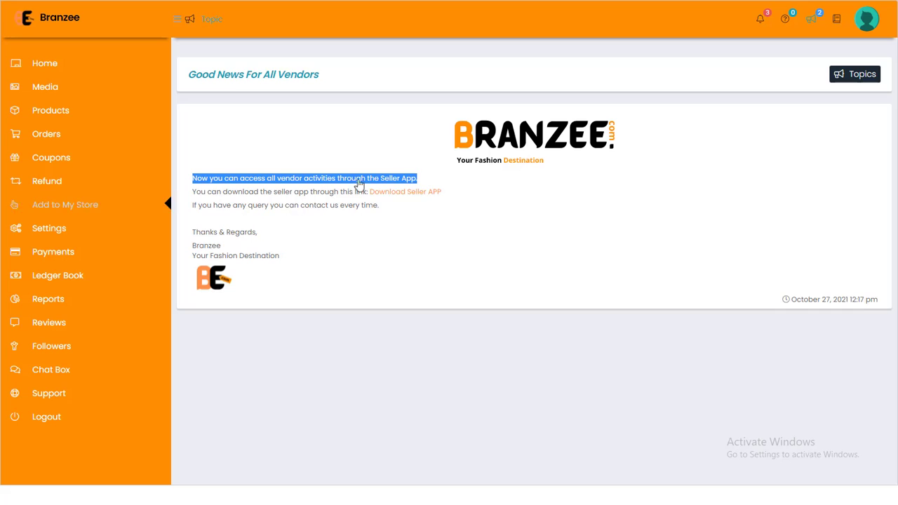
{"action": "left_click", "coordinate": [200, 193]}
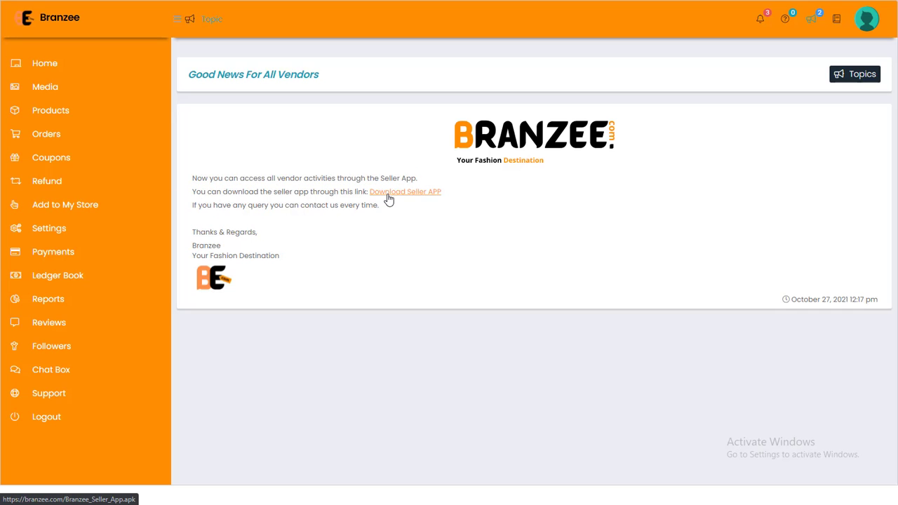
{"action": "left_click", "coordinate": [388, 196]}
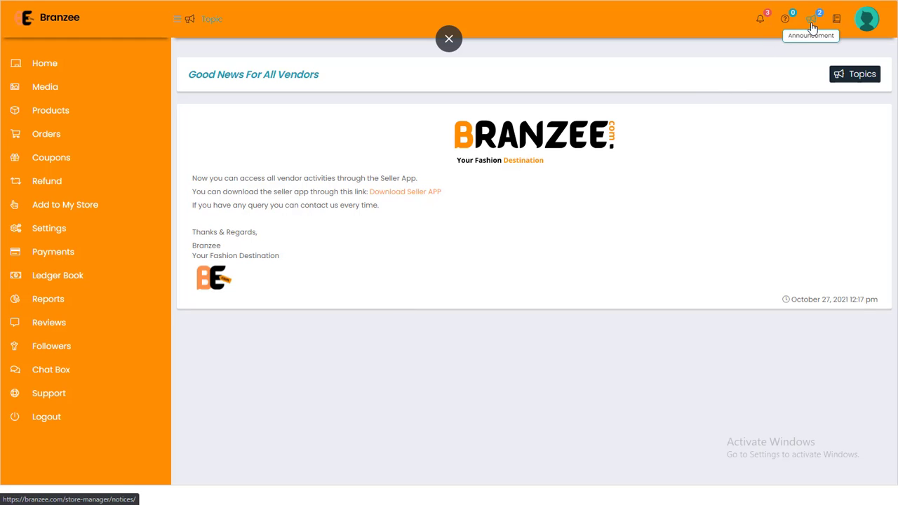
Open the Notification Dashboard and review its three unread notifications.
{"action": "left_click", "coordinate": [761, 21]}
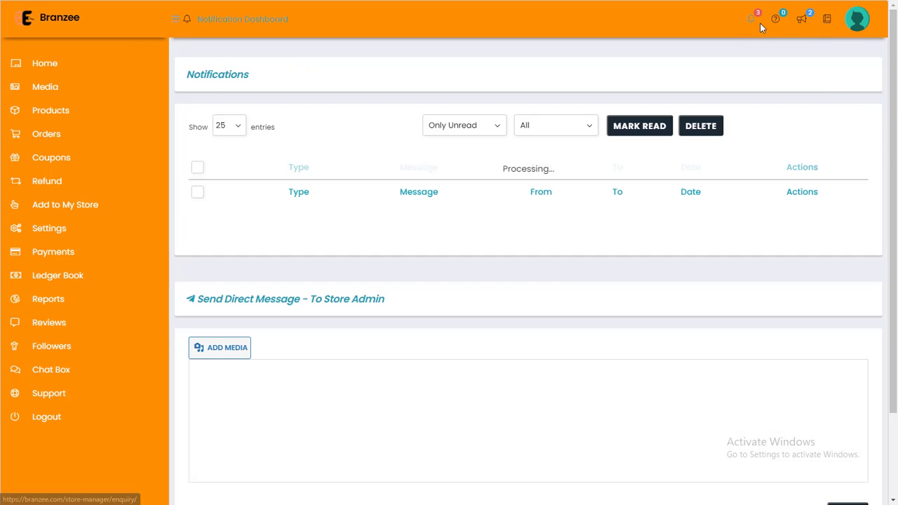
{"action": "left_click", "coordinate": [761, 24]}
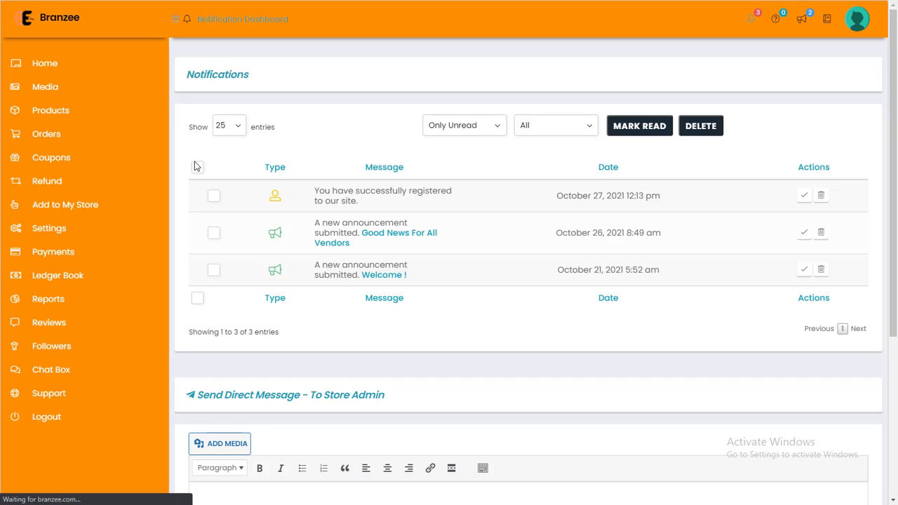
{"action": "left_click_drag", "start_coordinate": [185, 77], "coordinate": [468, 311]}
{"action": "left_click", "coordinate": [334, 157]}
{"action": "left_click_drag", "start_coordinate": [274, 129], "coordinate": [187, 129]}
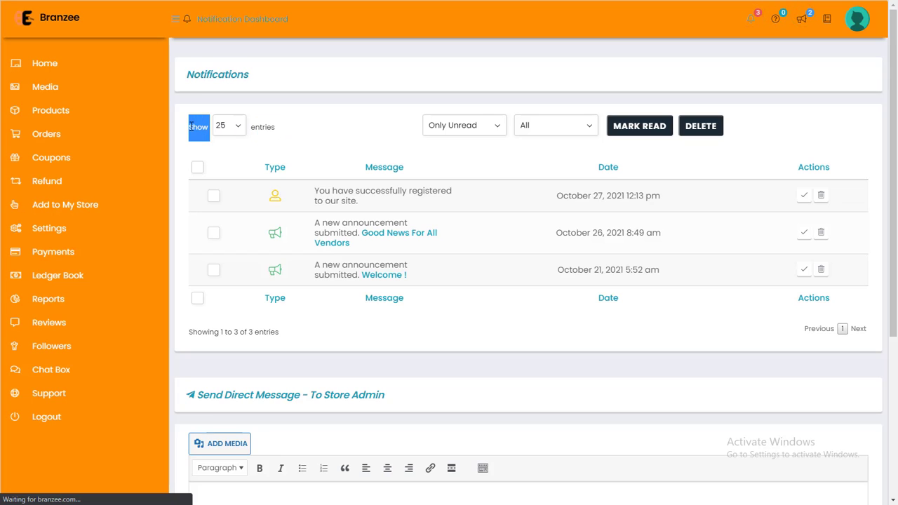
{"action": "left_click", "coordinate": [263, 123]}
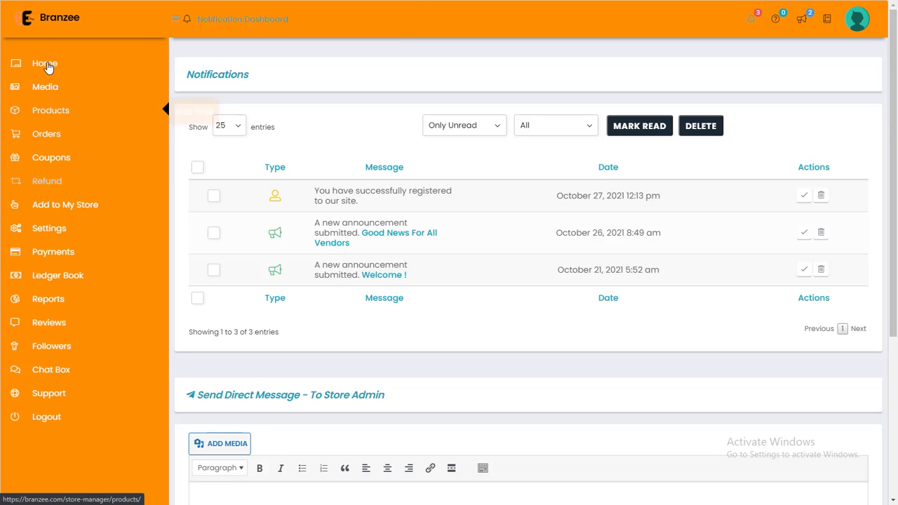
Return to the dashboard home page, look through it, and open the Media Manager.
{"action": "left_click", "coordinate": [135, 116]}
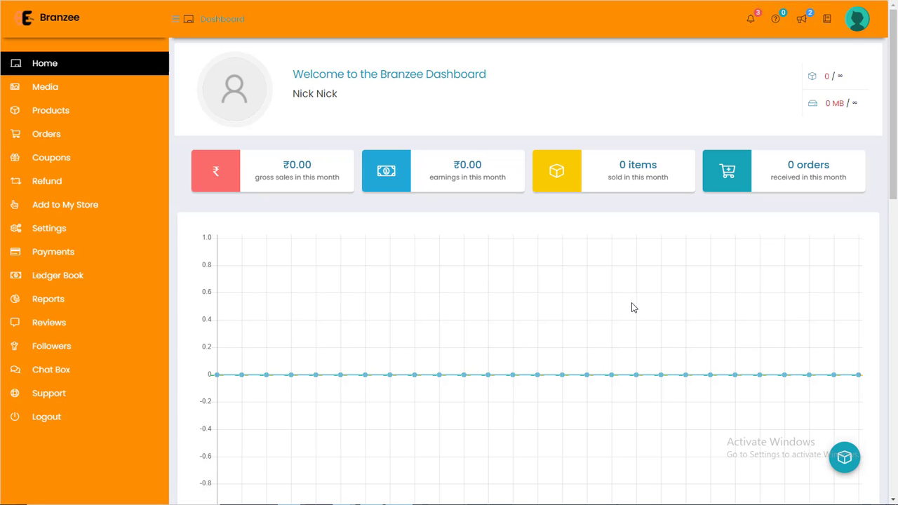
{"action": "scroll", "coordinate": [513, 235], "scroll_direction": "down", "scroll_amount": 1}
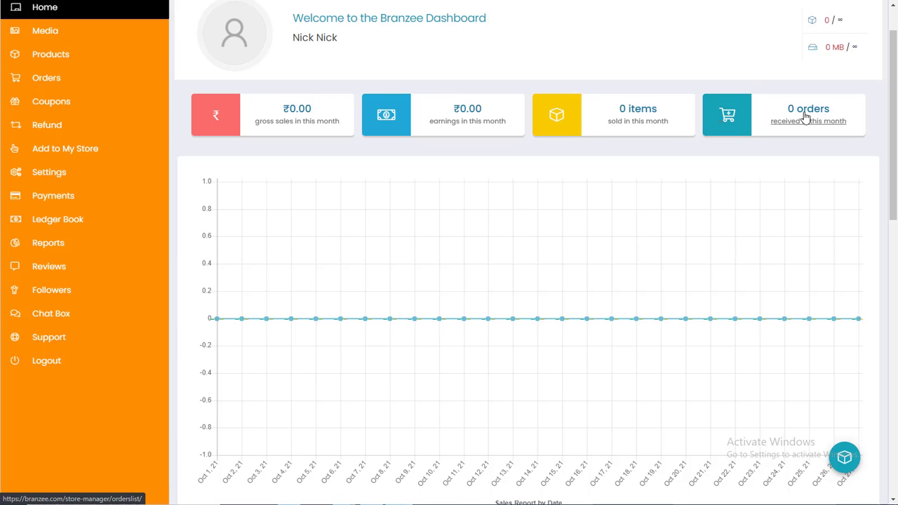
{"action": "scroll", "coordinate": [806, 118], "scroll_direction": "down", "scroll_amount": 5}
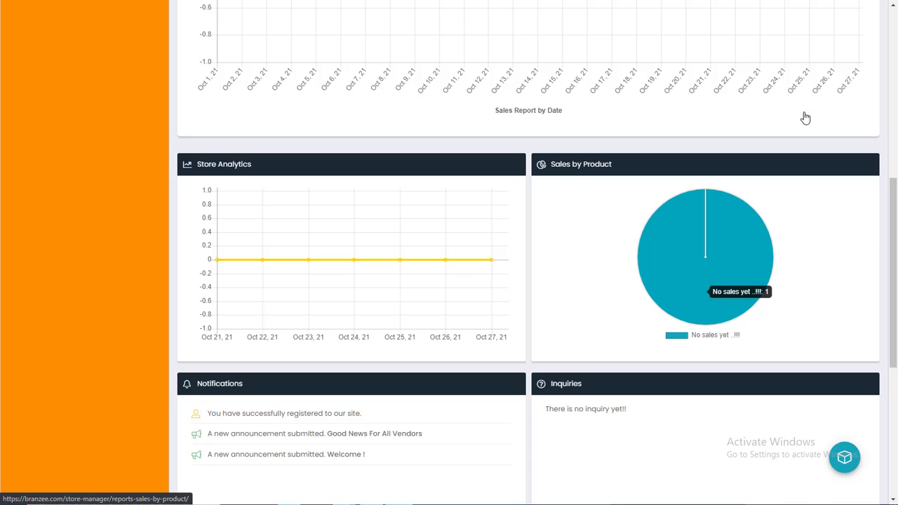
{"action": "scroll", "coordinate": [804, 116], "scroll_direction": "down", "scroll_amount": 2}
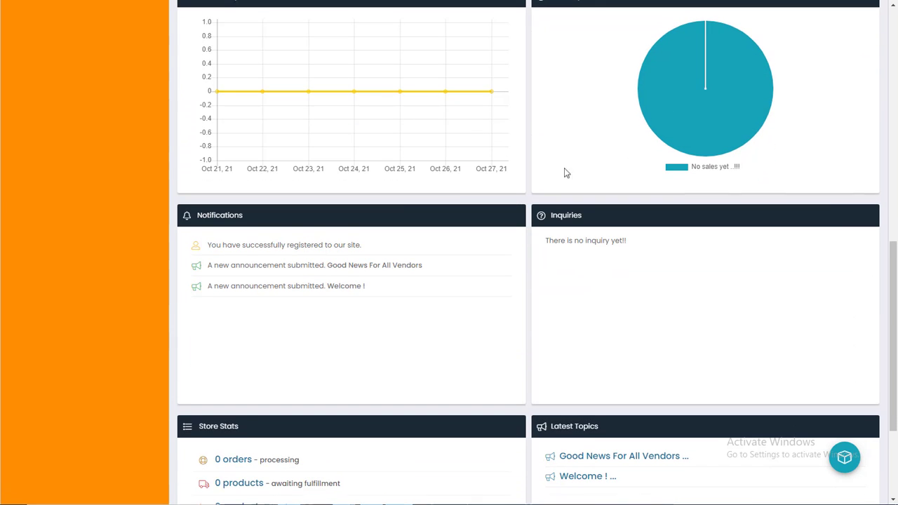
{"action": "scroll", "coordinate": [255, 245], "scroll_direction": "down", "scroll_amount": 2}
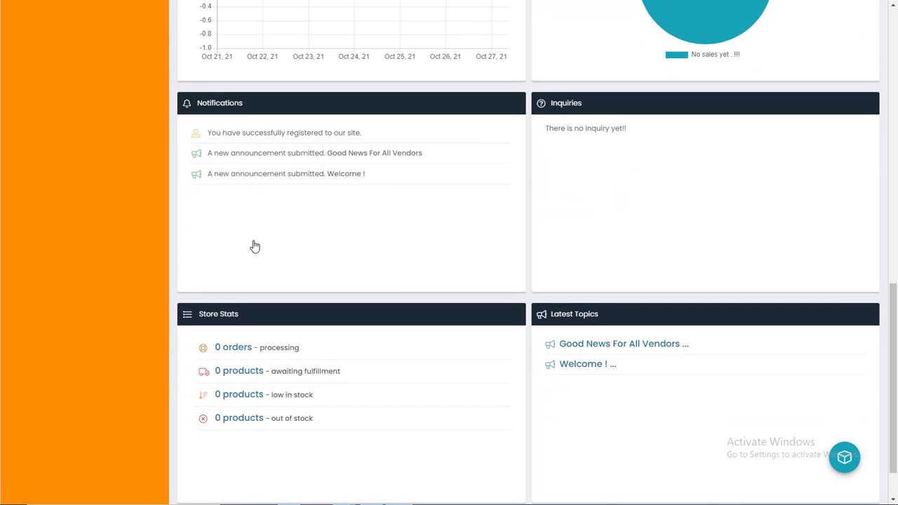
{"action": "scroll", "coordinate": [254, 245], "scroll_direction": "down", "scroll_amount": 1}
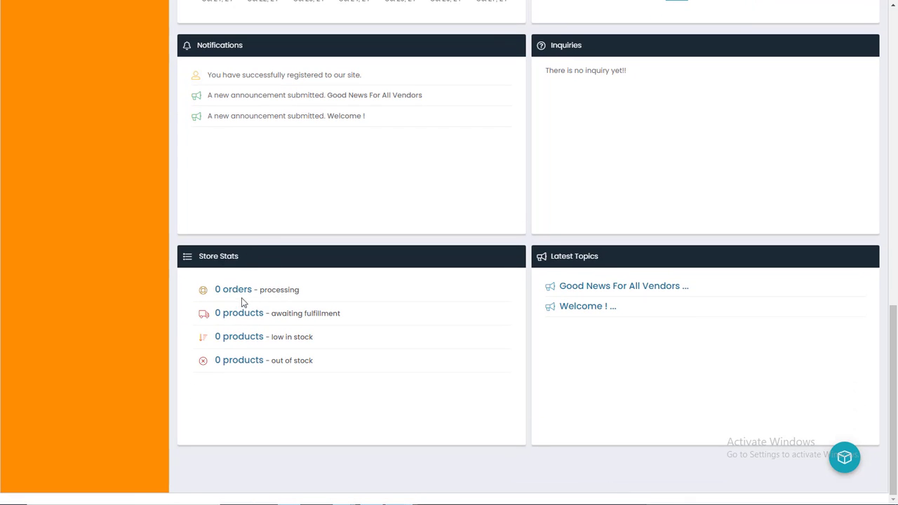
{"action": "scroll", "coordinate": [315, 307], "scroll_direction": "up", "scroll_amount": 1}
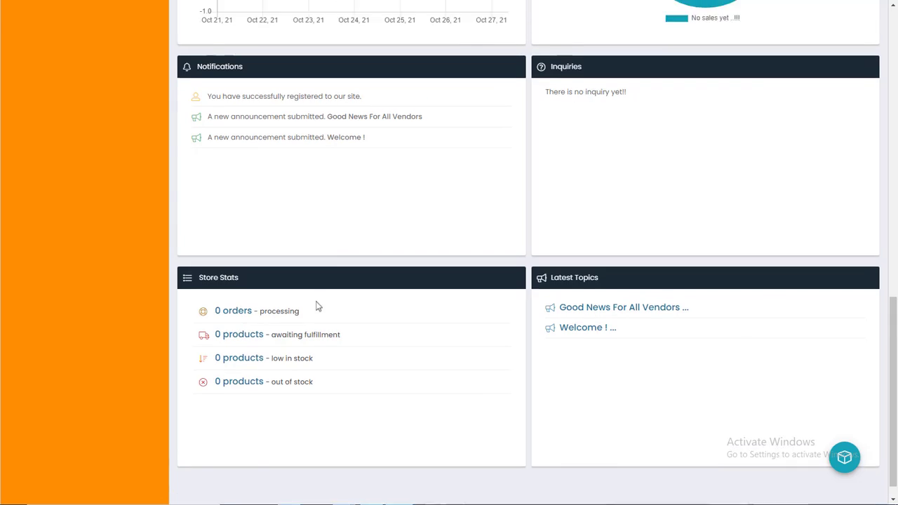
{"action": "scroll", "coordinate": [383, 305], "scroll_direction": "up", "scroll_amount": 10}
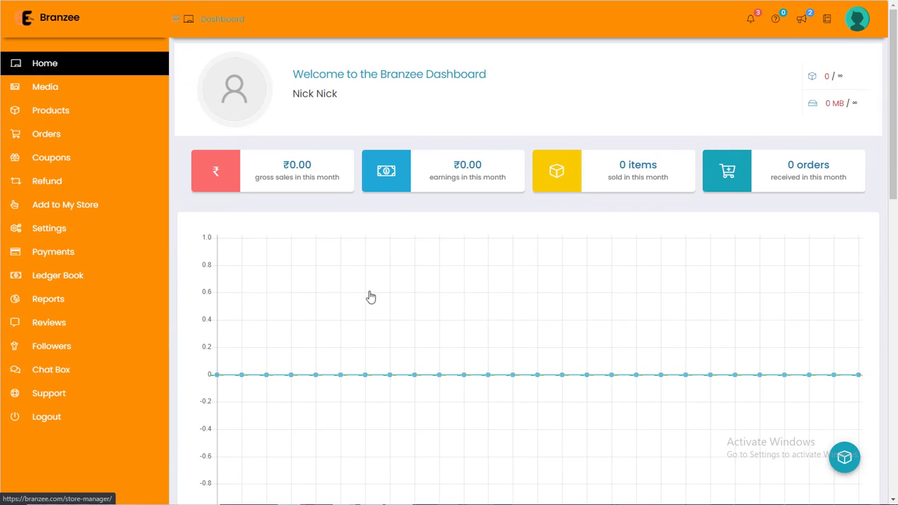
{"action": "left_click", "coordinate": [73, 87]}
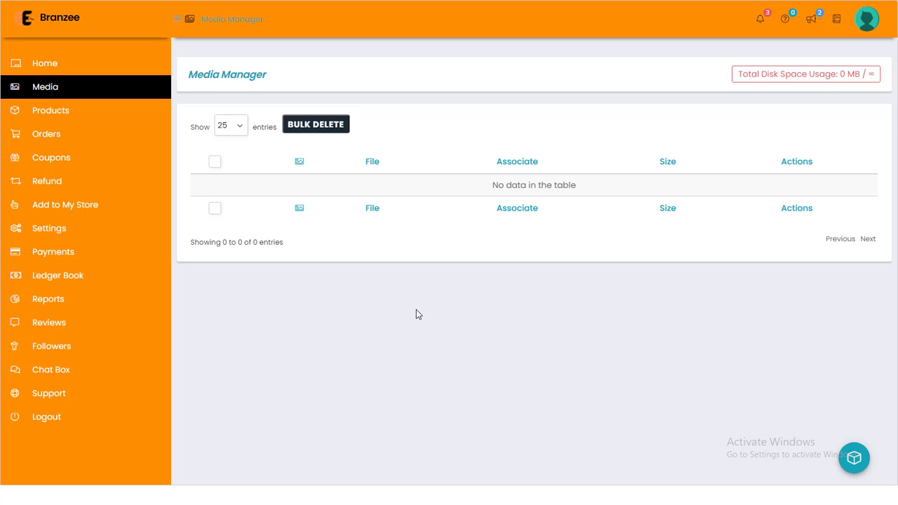
{"action": "mouse_move", "coordinate": [60, 117]}
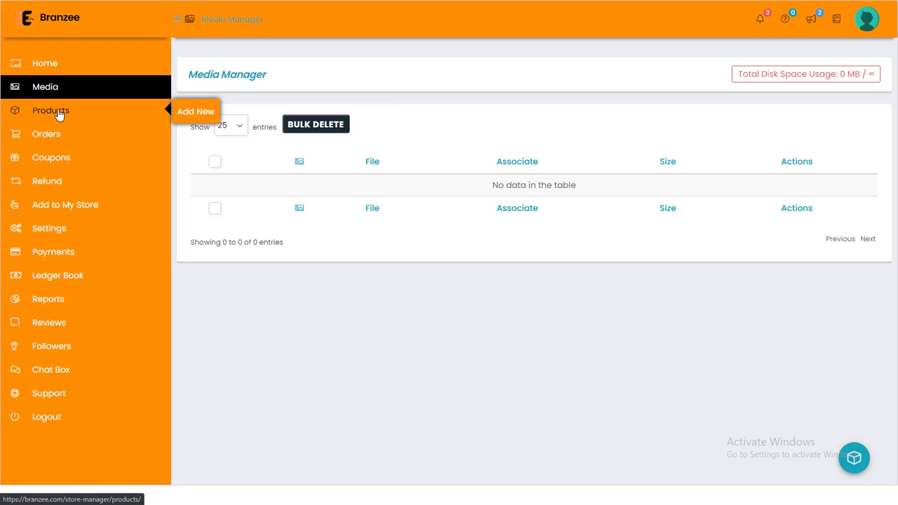
Open the Orders list and check its empty table and its Earning and Actions columns.
{"action": "left_click", "coordinate": [56, 135]}
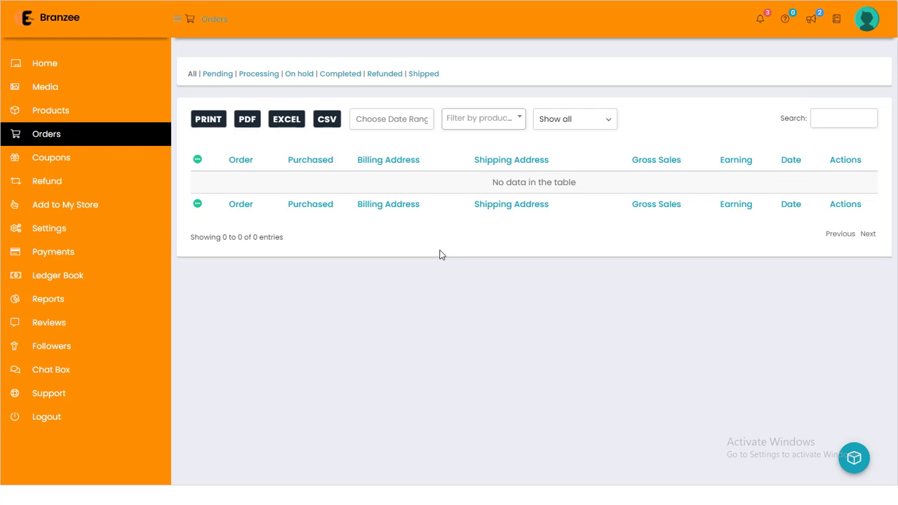
{"action": "left_click_drag", "start_coordinate": [491, 186], "coordinate": [582, 189]}
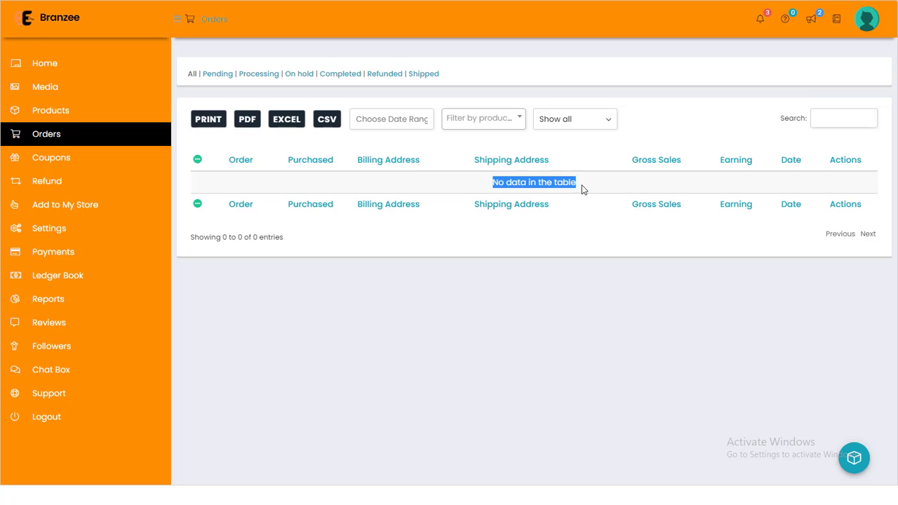
{"action": "left_click", "coordinate": [571, 225]}
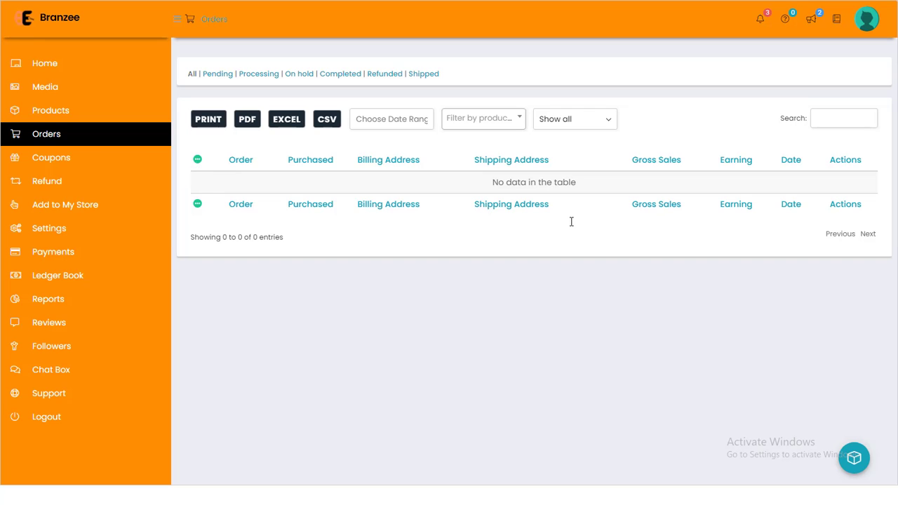
{"action": "left_click_drag", "start_coordinate": [720, 161], "coordinate": [754, 163]}
{"action": "left_click", "coordinate": [724, 162]}
{"action": "left_click_drag", "start_coordinate": [832, 163], "coordinate": [864, 165]}
{"action": "left_click", "coordinate": [862, 173]}
Start a new coupon from the Coupons listing with code nick15.
{"action": "left_click", "coordinate": [78, 168]}
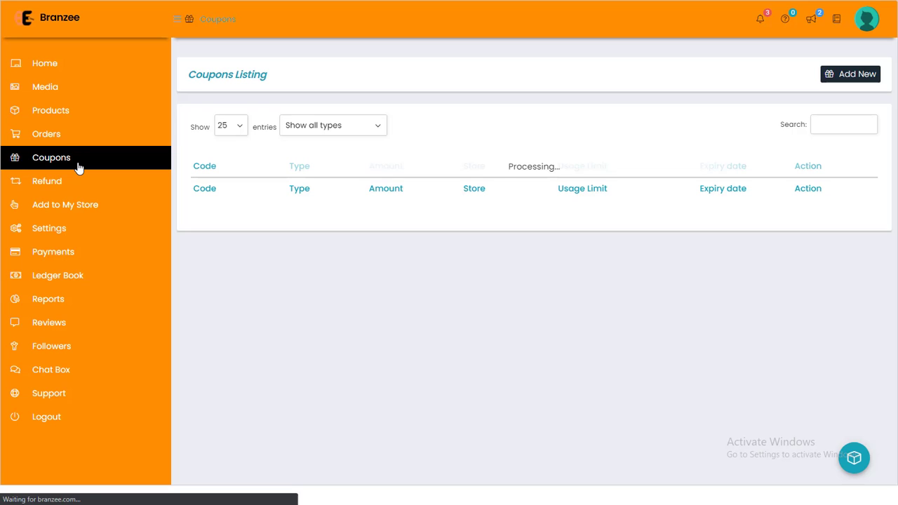
{"action": "left_click", "coordinate": [833, 78]}
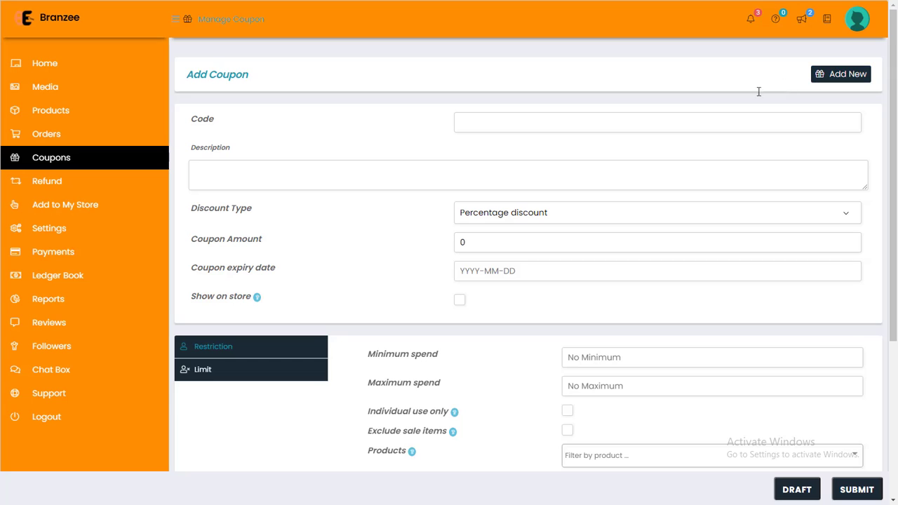
{"action": "left_click", "coordinate": [646, 117]}
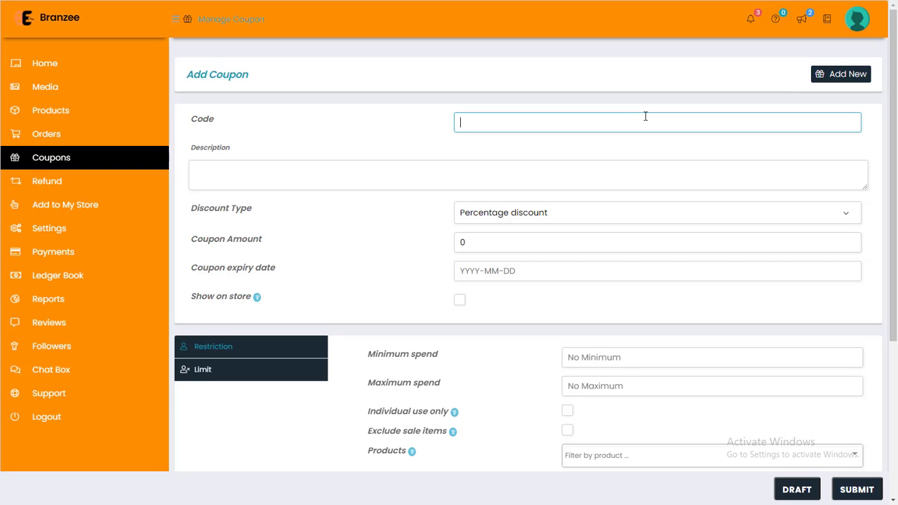
{"action": "type", "text": "ick15n"}
{"action": "left_click", "coordinate": [469, 174]}
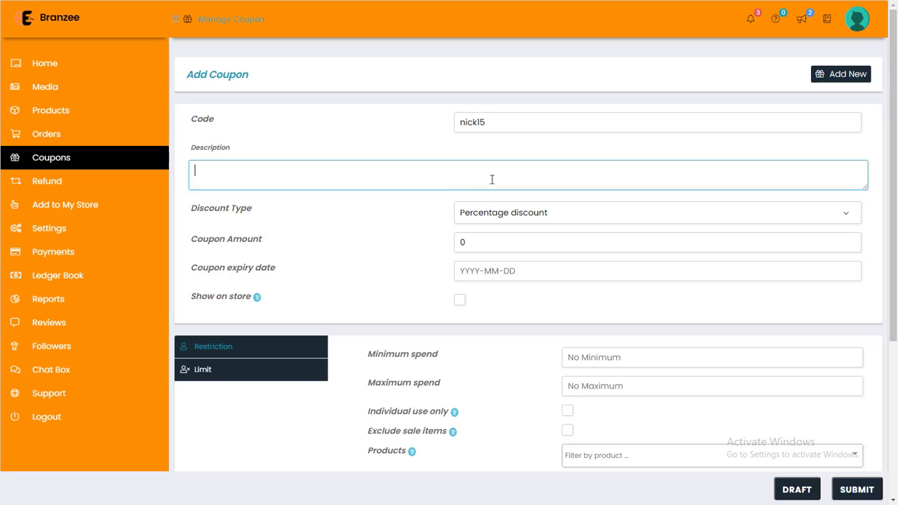
Set the discount type to Fixed Product Discount and the coupon amount to 50.
{"action": "left_click", "coordinate": [546, 218]}
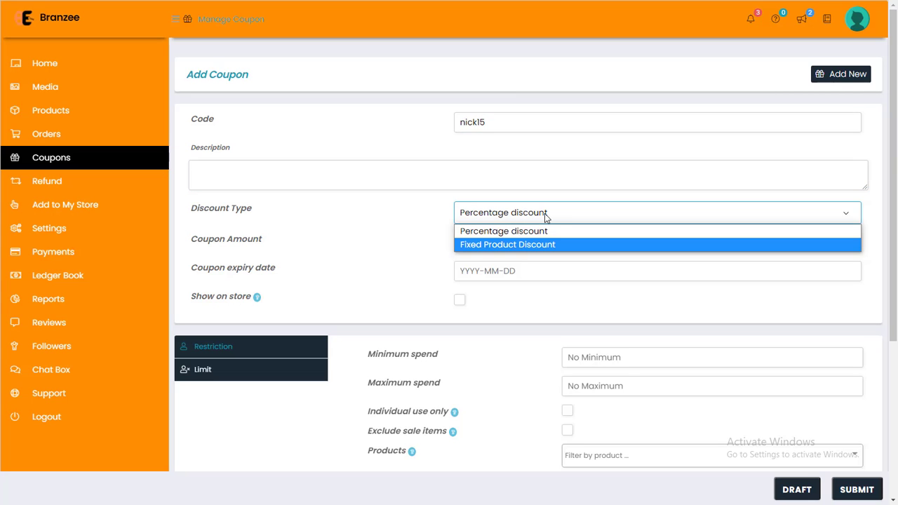
{"action": "left_click", "coordinate": [545, 237]}
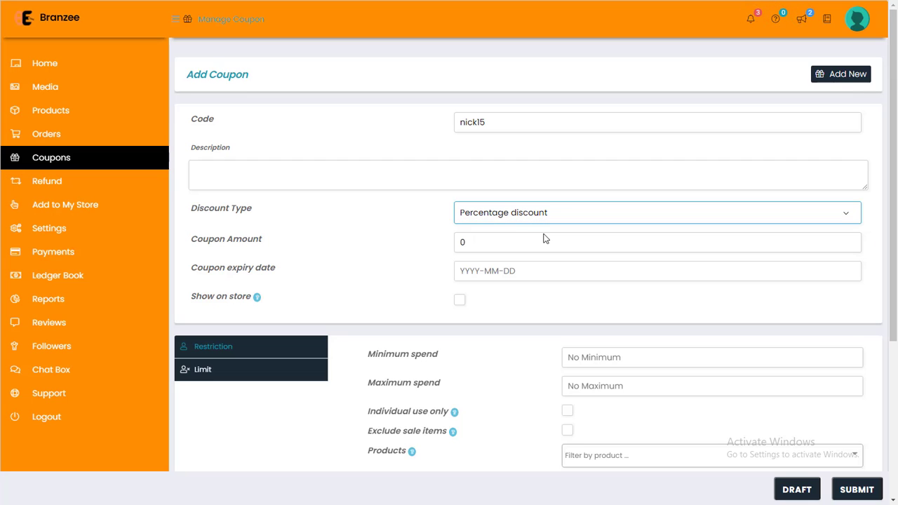
{"action": "left_click", "coordinate": [519, 241]}
{"action": "double_click", "coordinate": [520, 241]}
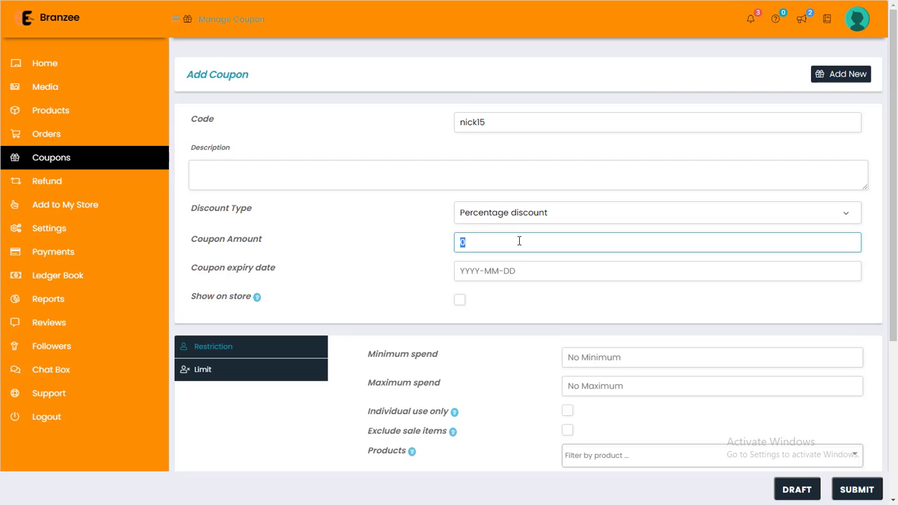
{"action": "type", "text": "10"}
{"action": "left_click", "coordinate": [523, 218]}
{"action": "left_click", "coordinate": [515, 243]}
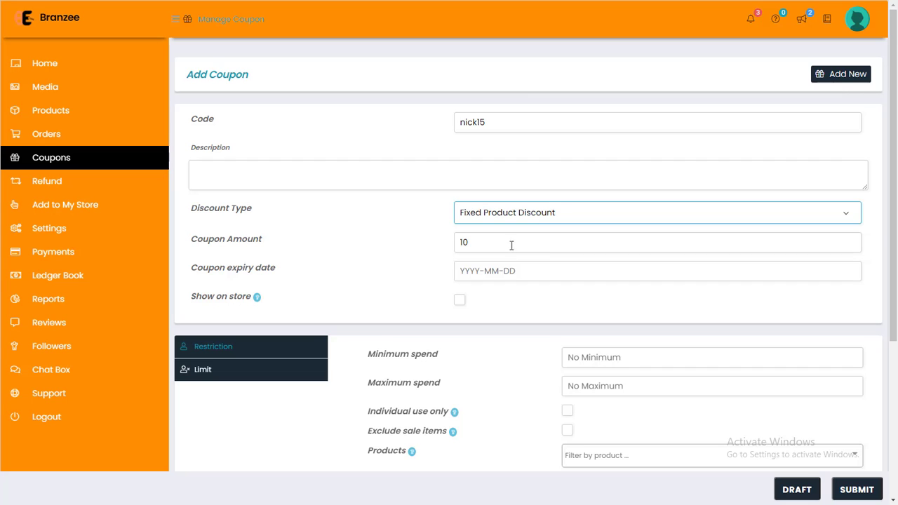
{"action": "left_click_drag", "start_coordinate": [472, 245], "coordinate": [458, 243]}
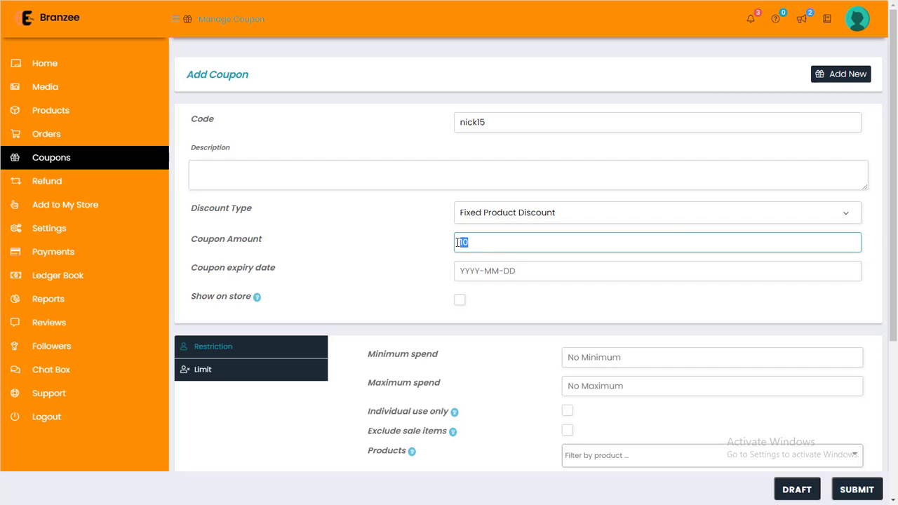
{"action": "type", "text": "50"}
Set the coupon expiry date to 30 October 2021.
{"action": "left_click", "coordinate": [497, 274]}
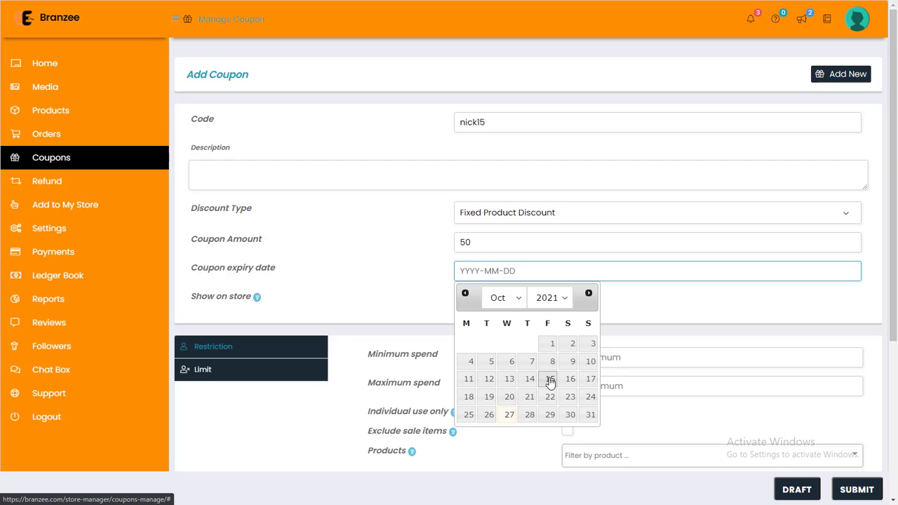
{"action": "left_click", "coordinate": [571, 415]}
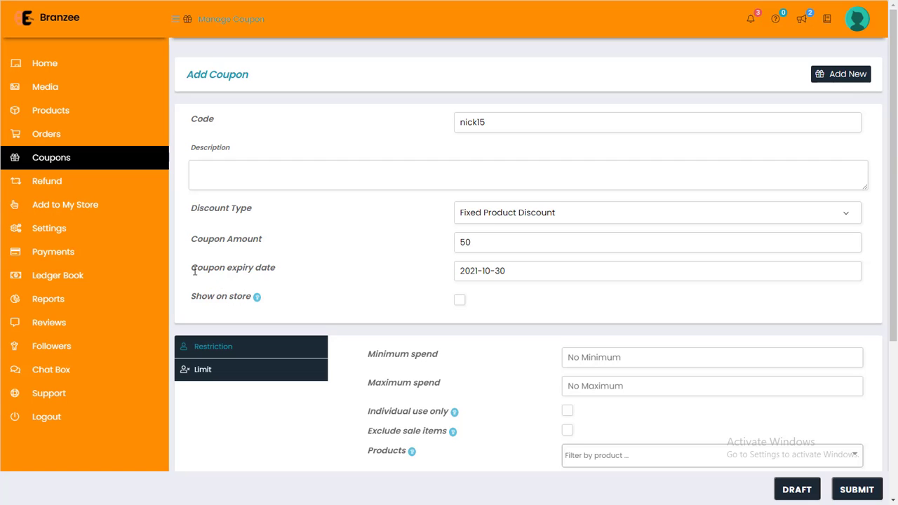
{"action": "left_click_drag", "start_coordinate": [195, 271], "coordinate": [278, 268]}
{"action": "left_click", "coordinate": [265, 272]}
{"action": "left_click_drag", "start_coordinate": [489, 123], "coordinate": [440, 135]}
{"action": "left_click", "coordinate": [439, 134]}
{"action": "left_click_drag", "start_coordinate": [474, 243], "coordinate": [462, 244]}
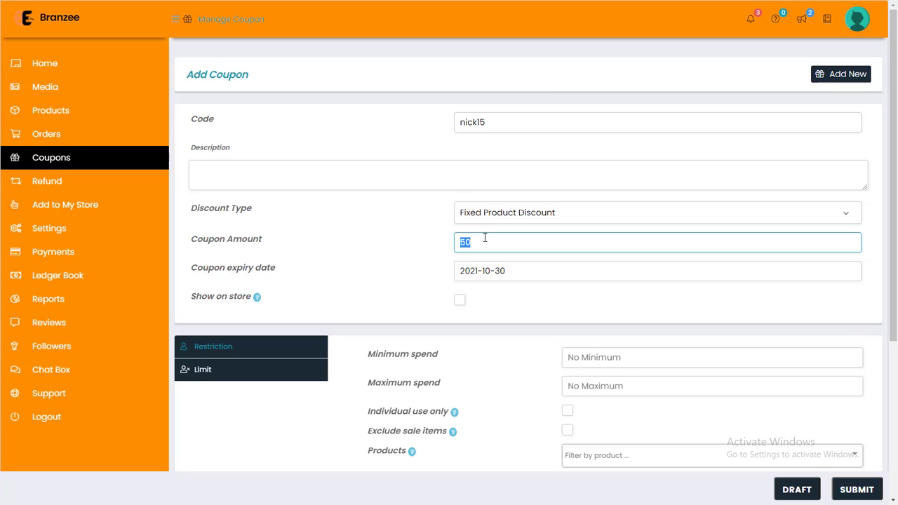
Tick Show on store so the coupon appears on the store page.
{"action": "left_click_drag", "start_coordinate": [191, 296], "coordinate": [245, 297]}
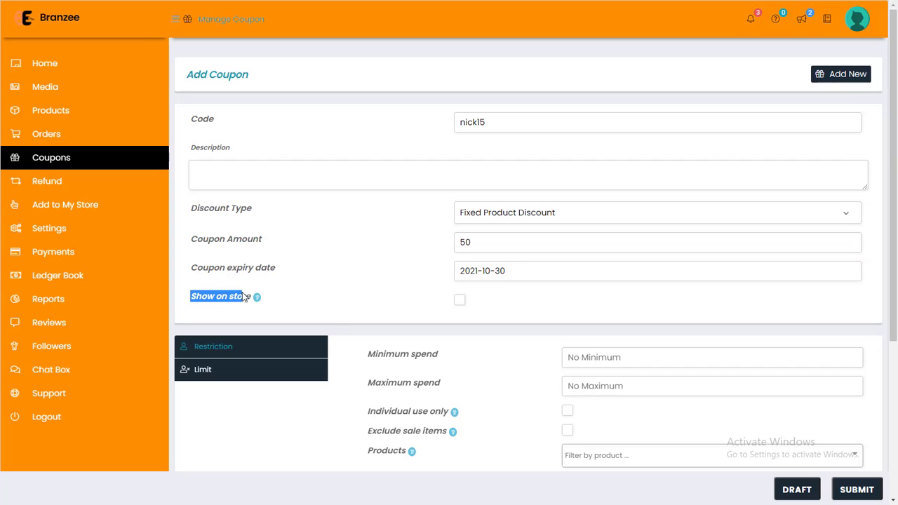
{"action": "mouse_move", "coordinate": [244, 294]}
{"action": "left_click", "coordinate": [460, 299]}
{"action": "mouse_move", "coordinate": [264, 300]}
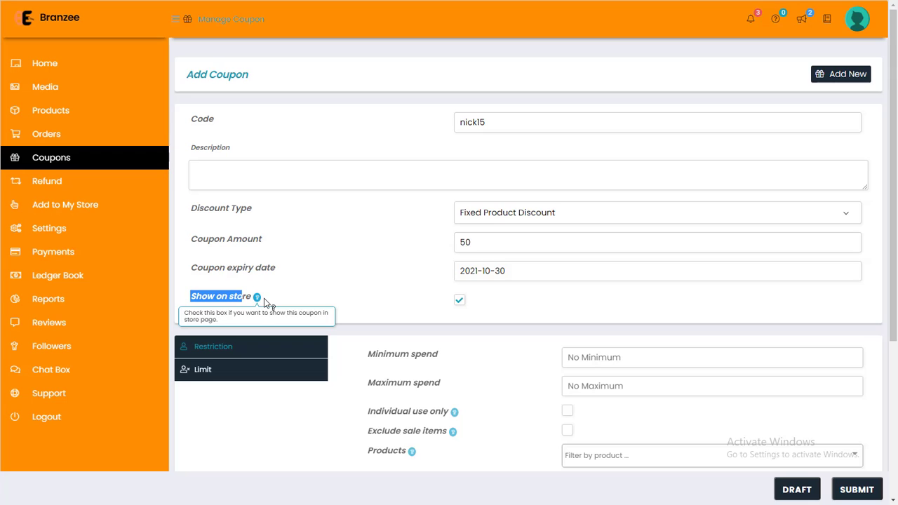
{"action": "left_click", "coordinate": [459, 299]}
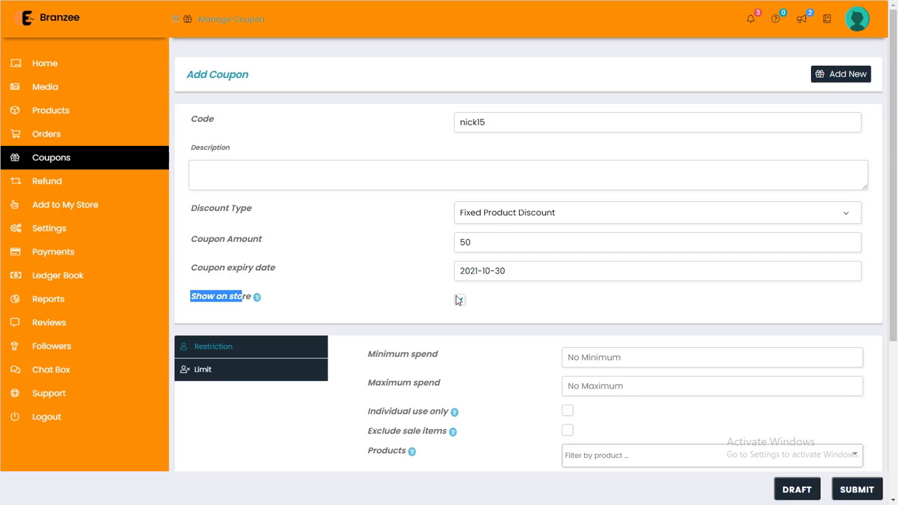
{"action": "left_click", "coordinate": [459, 300]}
{"action": "scroll", "coordinate": [456, 300], "scroll_direction": "down", "scroll_amount": 2}
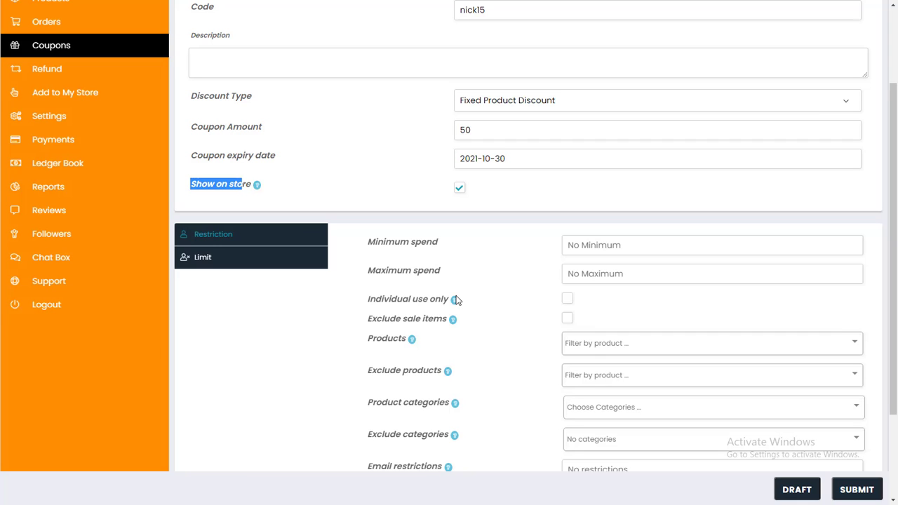
{"action": "scroll", "coordinate": [456, 299], "scroll_direction": "up", "scroll_amount": 2}
{"action": "left_click", "coordinate": [486, 212]}
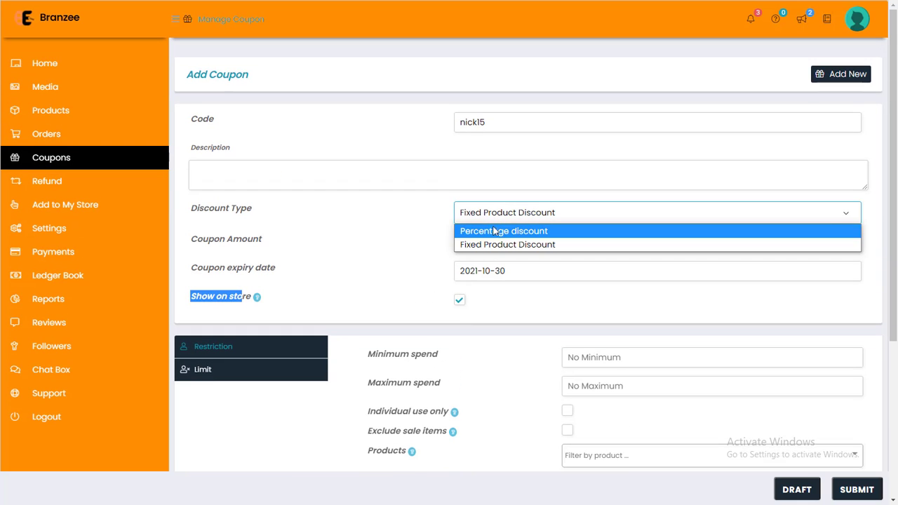
{"action": "left_click", "coordinate": [490, 230]}
{"action": "left_click", "coordinate": [487, 242]}
{"action": "double_click", "coordinate": [476, 242]}
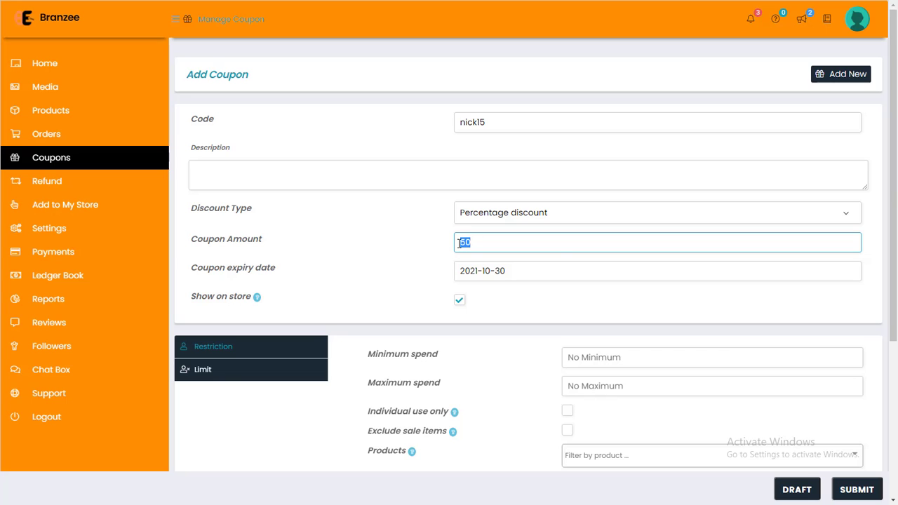
{"action": "type", "text": "10"}
{"action": "scroll", "coordinate": [459, 242], "scroll_direction": "down", "scroll_amount": 2}
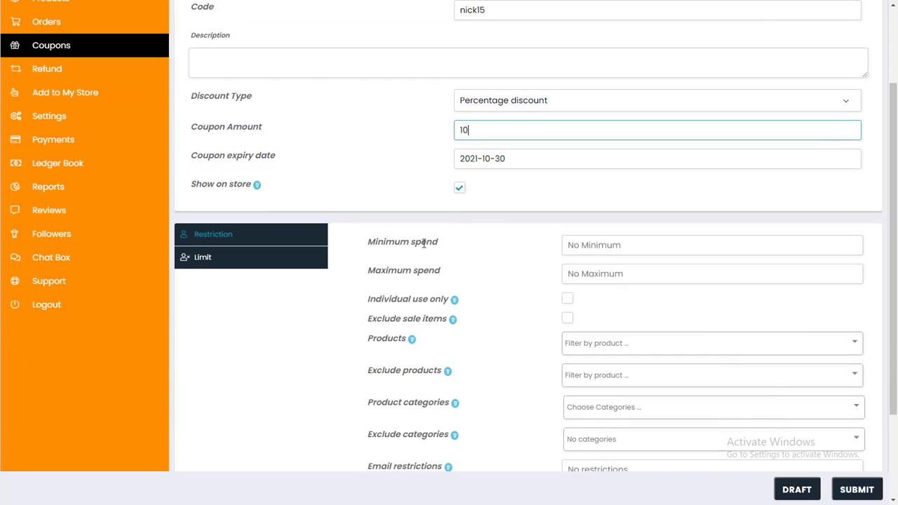
{"action": "left_click_drag", "start_coordinate": [368, 242], "coordinate": [411, 242]}
{"action": "left_click", "coordinate": [581, 245]}
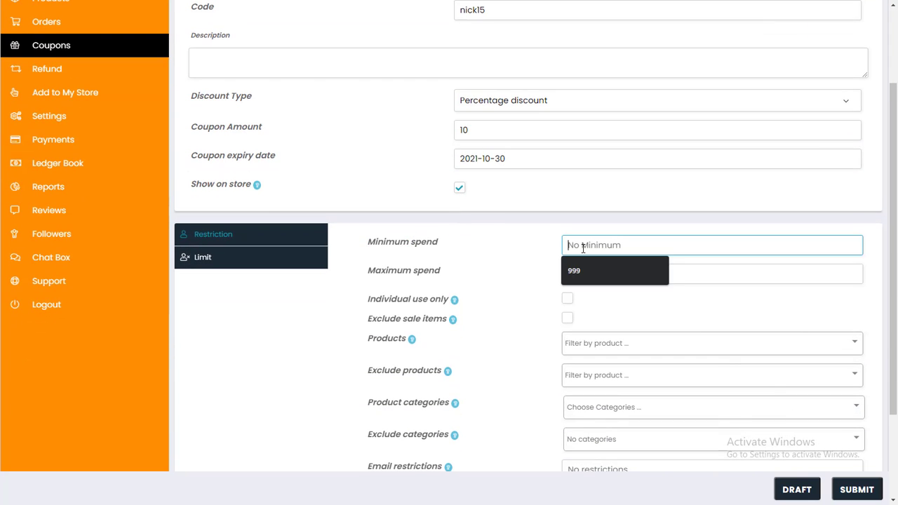
{"action": "type", "text": "500"}
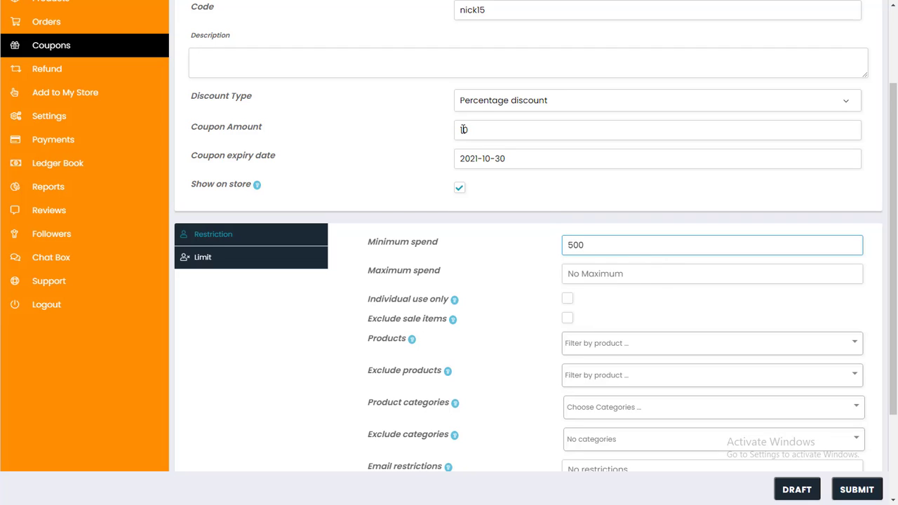
{"action": "left_click", "coordinate": [573, 277]}
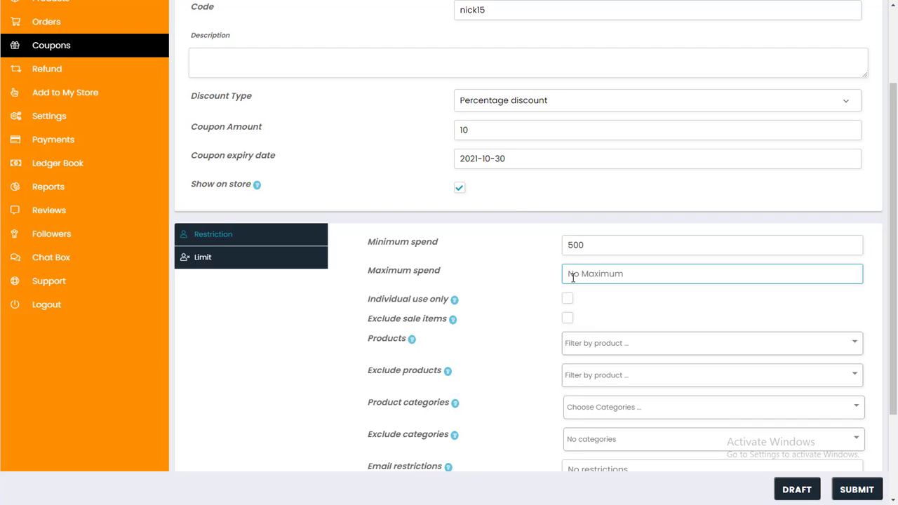
{"action": "left_click_drag", "start_coordinate": [587, 245], "coordinate": [567, 245]}
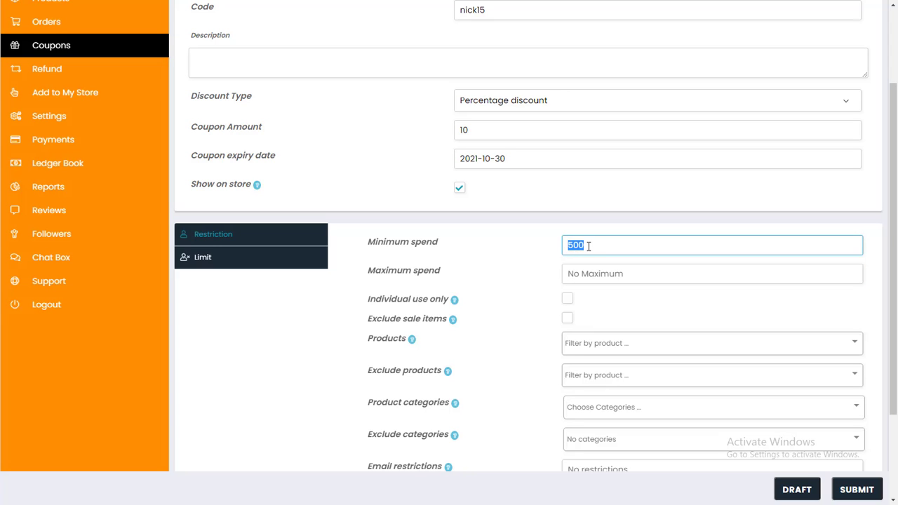
{"action": "left_click", "coordinate": [557, 255]}
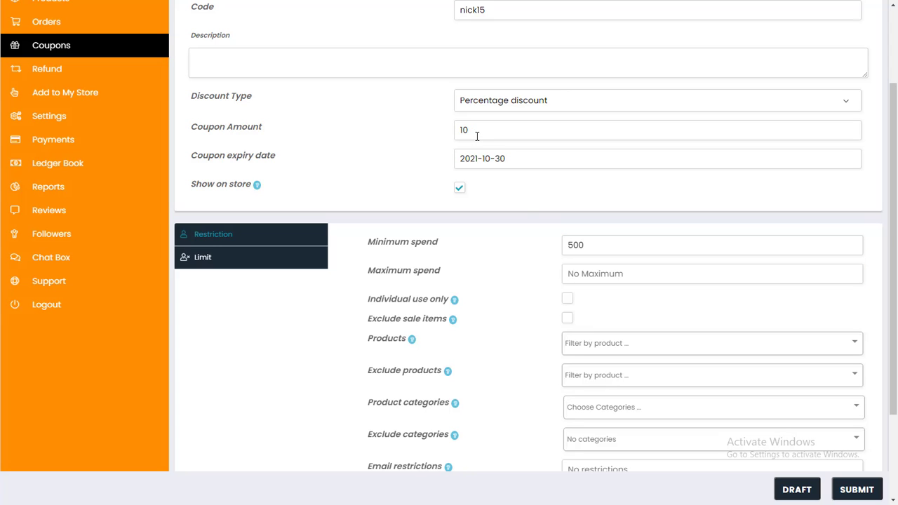
{"action": "scroll", "coordinate": [478, 141], "scroll_direction": "down", "scroll_amount": 1}
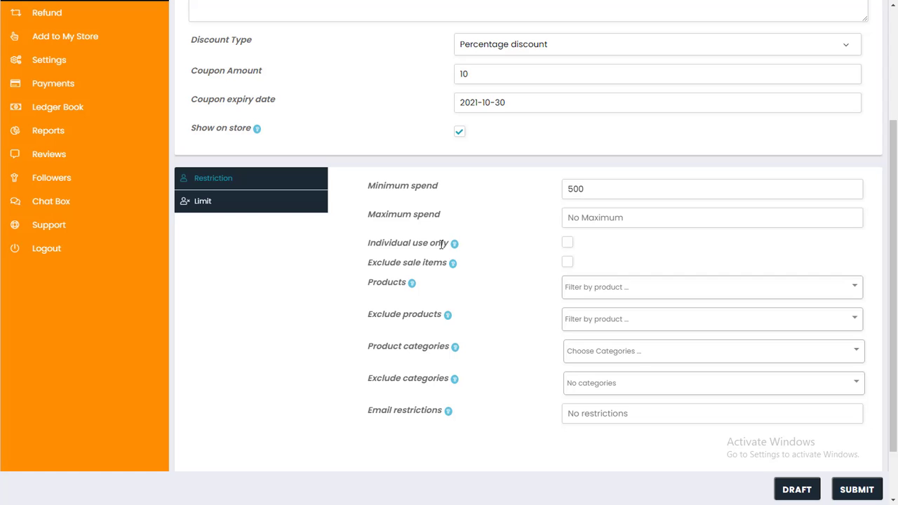
{"action": "mouse_move", "coordinate": [441, 247]}
{"action": "left_click_drag", "start_coordinate": [368, 263], "coordinate": [447, 266]}
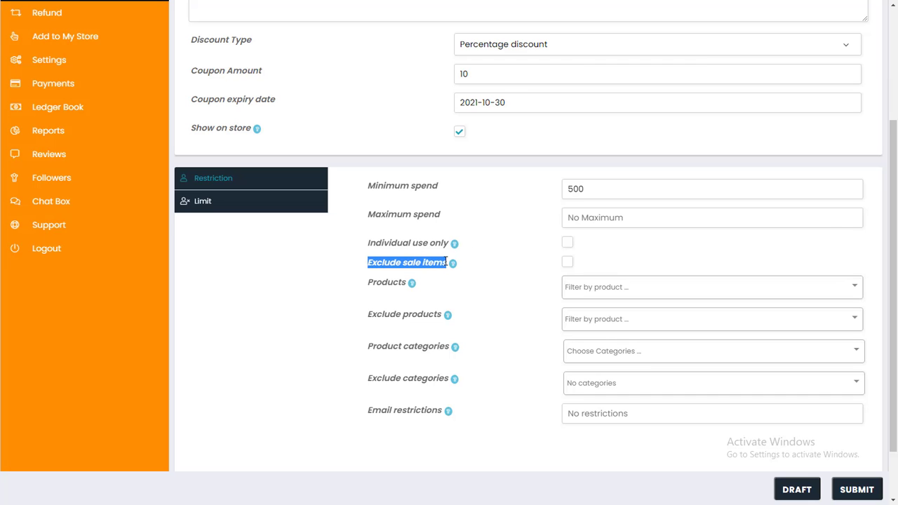
{"action": "left_click", "coordinate": [667, 128]}
{"action": "left_click", "coordinate": [596, 291]}
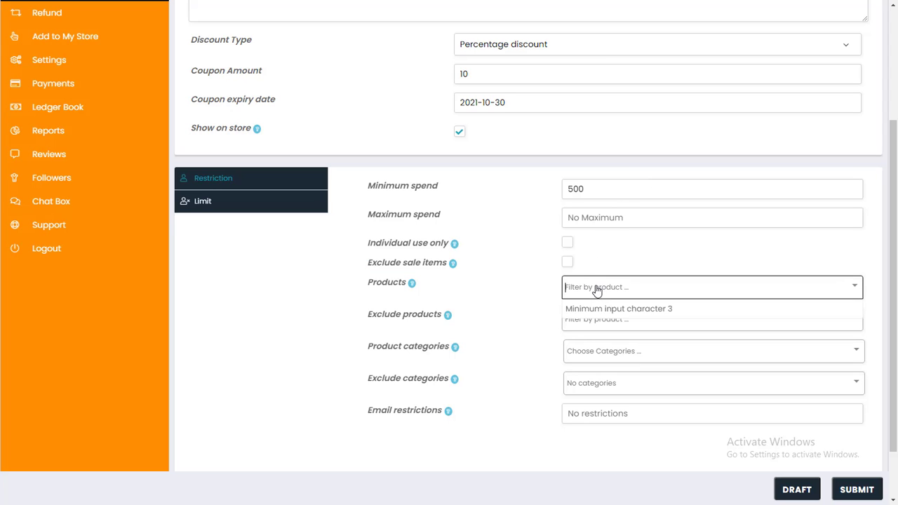
{"action": "left_click", "coordinate": [597, 291]}
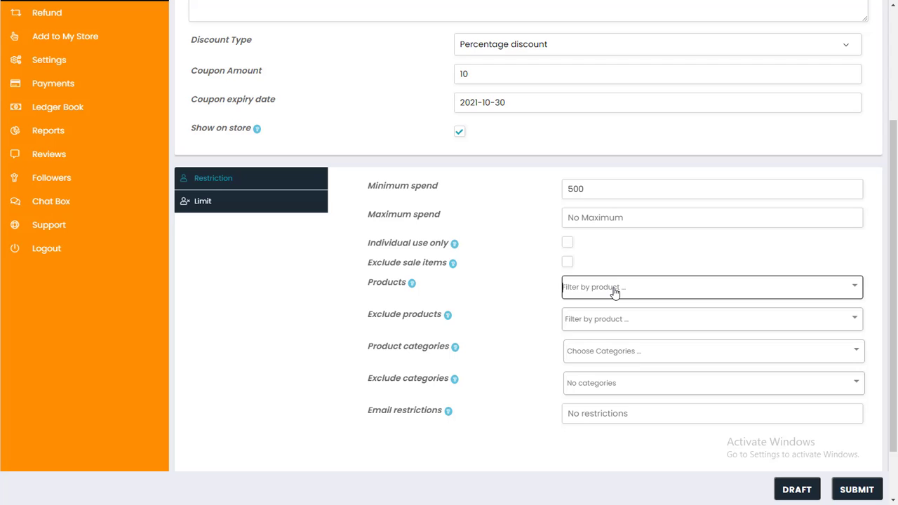
{"action": "left_click", "coordinate": [615, 292]}
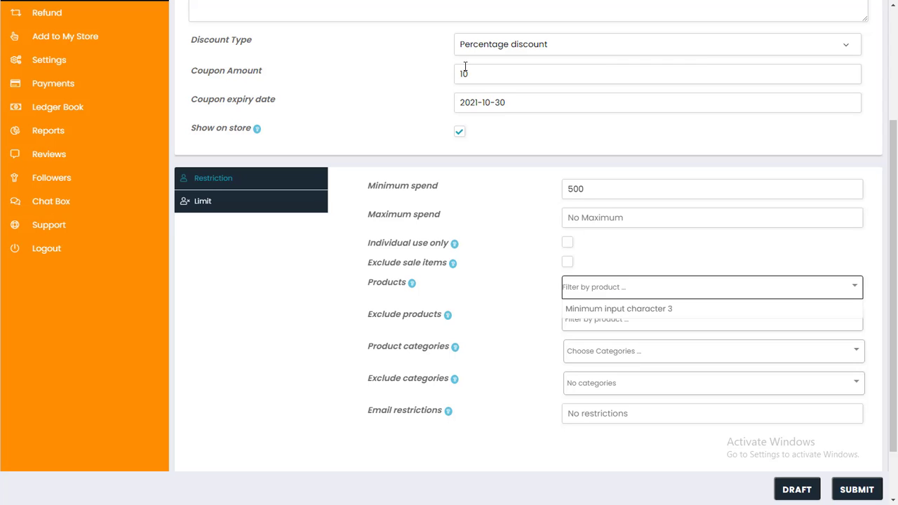
{"action": "left_click", "coordinate": [593, 293]}
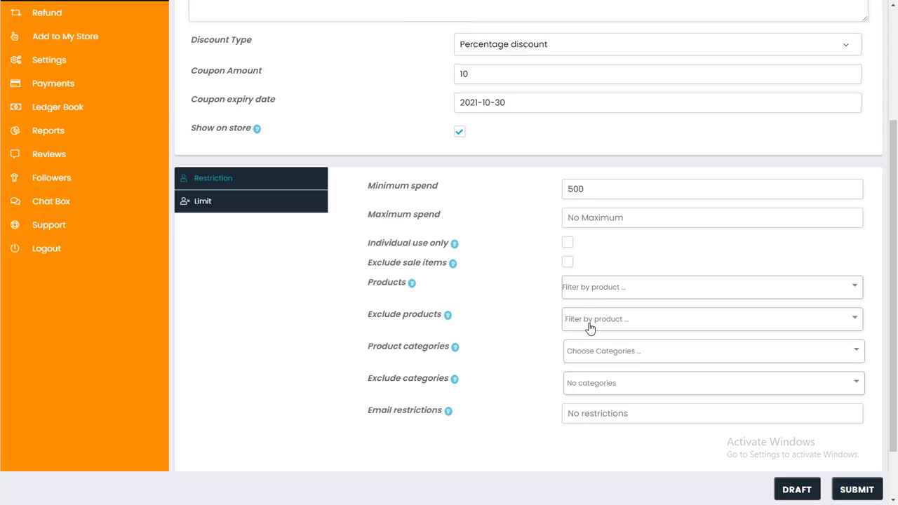
{"action": "left_click", "coordinate": [590, 328]}
{"action": "left_click", "coordinate": [591, 500]}
Set Usage limit per user to 1 on the Limit tab and submit the coupon.
{"action": "left_click", "coordinate": [201, 205]}
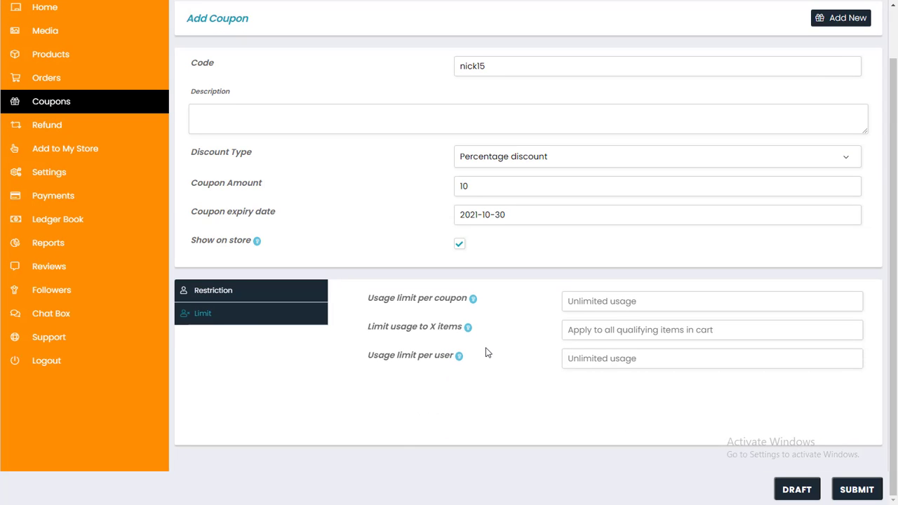
{"action": "left_click_drag", "start_coordinate": [378, 298], "coordinate": [404, 298]}
{"action": "left_click", "coordinate": [495, 323]}
{"action": "left_click_drag", "start_coordinate": [369, 327], "coordinate": [458, 327]}
{"action": "left_click", "coordinate": [570, 329]}
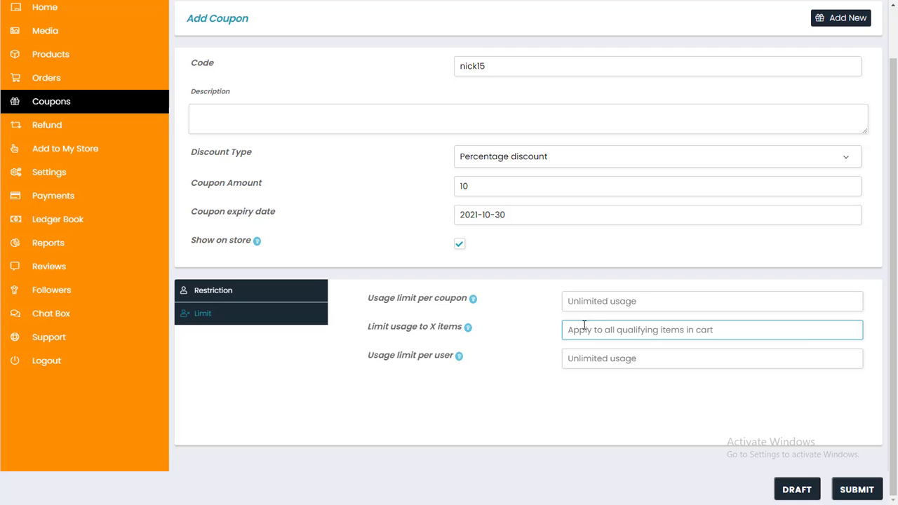
{"action": "left_click_drag", "start_coordinate": [366, 361], "coordinate": [457, 359]}
{"action": "left_click", "coordinate": [433, 370]}
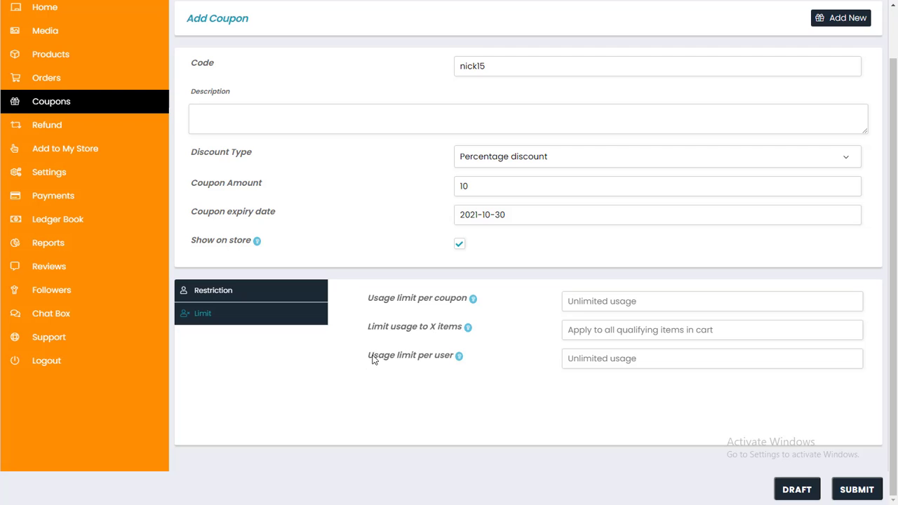
{"action": "left_click_drag", "start_coordinate": [373, 359], "coordinate": [453, 360]}
{"action": "left_click", "coordinate": [581, 363]}
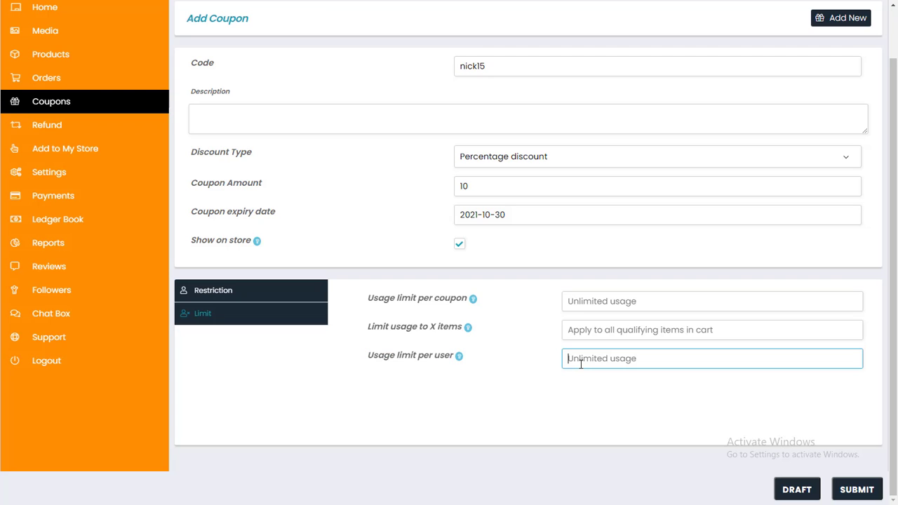
{"action": "type", "text": "1"}
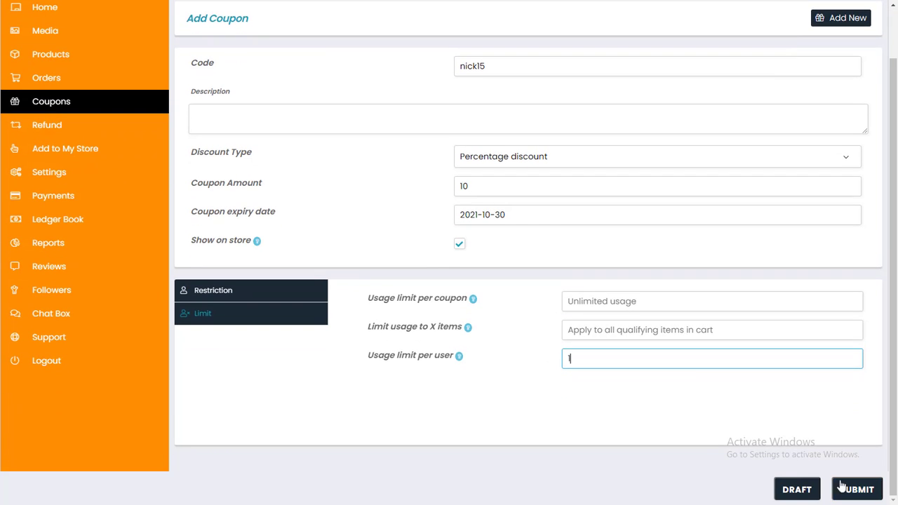
{"action": "left_click", "coordinate": [858, 489]}
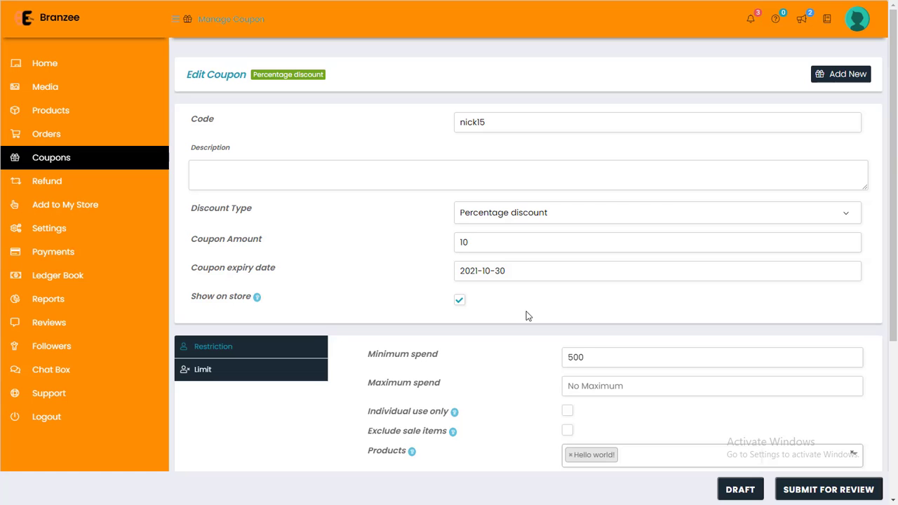
Open Refund Requests and confirm its Requested list shows 0 entries.
{"action": "left_click", "coordinate": [75, 186]}
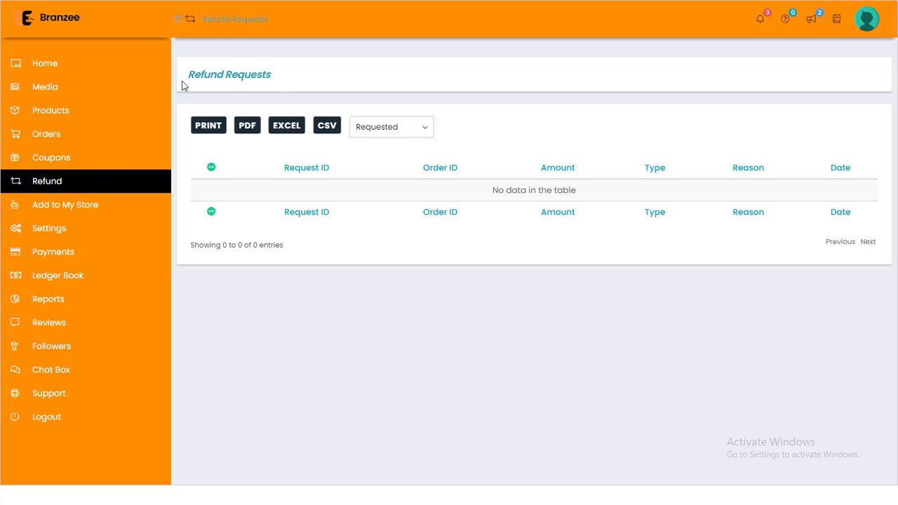
{"action": "left_click_drag", "start_coordinate": [186, 81], "coordinate": [278, 85]}
{"action": "left_click", "coordinate": [269, 80]}
{"action": "left_click_drag", "start_coordinate": [190, 74], "coordinate": [294, 81]}
{"action": "left_click", "coordinate": [607, 243]}
{"action": "mouse_move", "coordinate": [493, 197]}
{"action": "left_mouse_down"}
{"action": "mouse_move", "coordinate": [581, 200]}
{"action": "mouse_move", "coordinate": [493, 200]}
{"action": "left_mouse_up"}
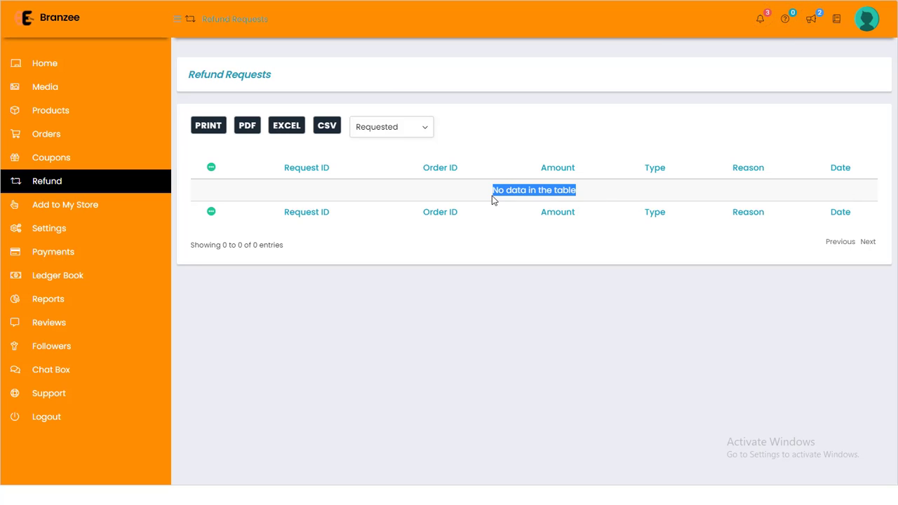
{"action": "left_click", "coordinate": [494, 200]}
{"action": "triple_click", "coordinate": [520, 197]}
{"action": "left_click", "coordinate": [580, 198]}
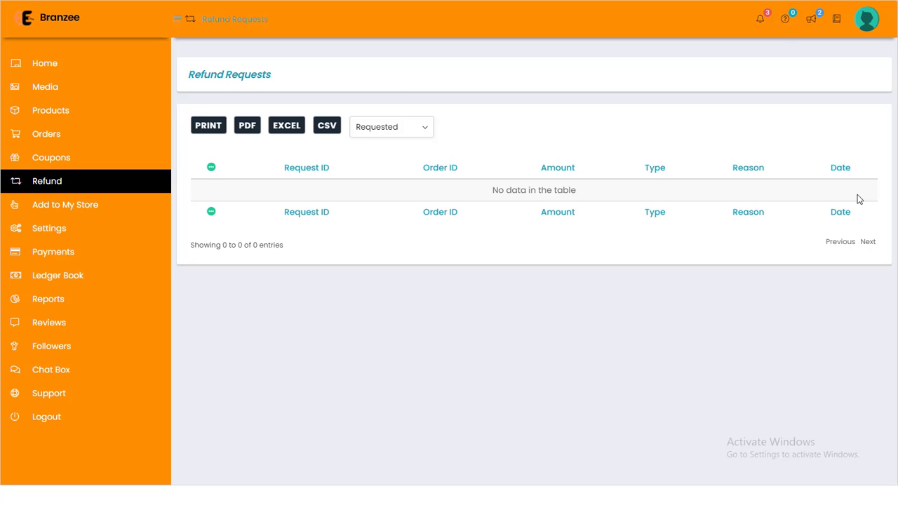
Add the black BTS hoodie to the store from the Add to My Store catalog, confirming with OK.
{"action": "left_click", "coordinate": [82, 210]}
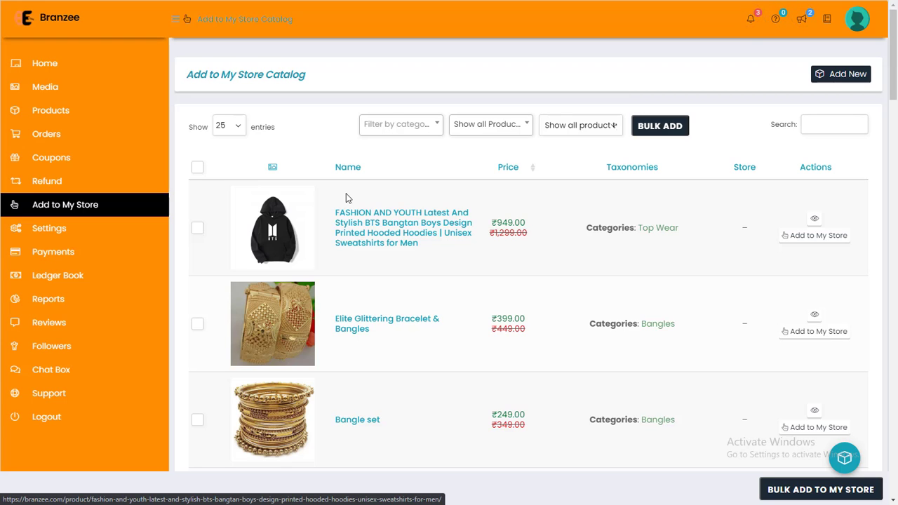
{"action": "left_click", "coordinate": [266, 258]}
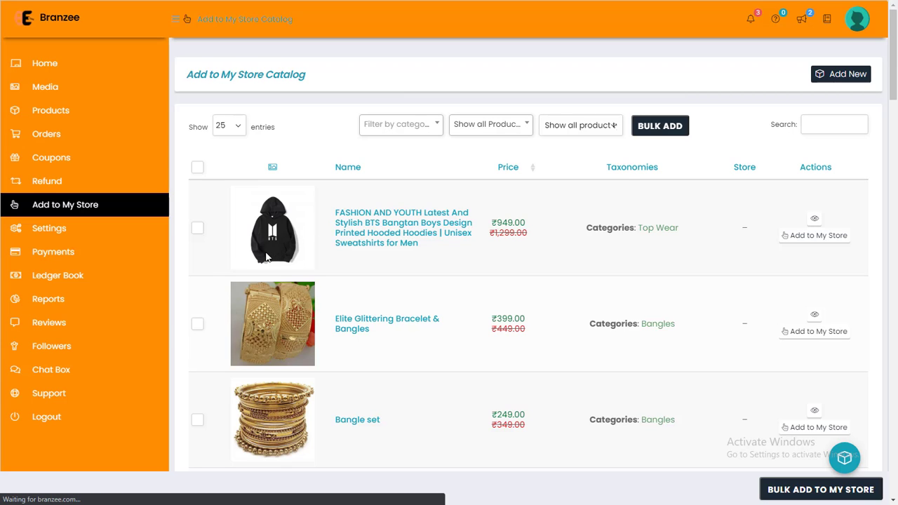
{"action": "left_click", "coordinate": [817, 239]}
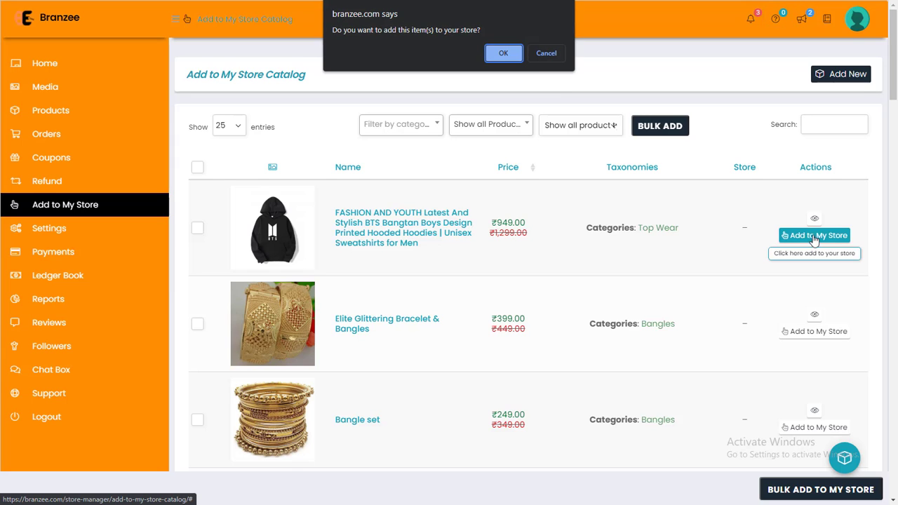
{"action": "left_click", "coordinate": [504, 54]}
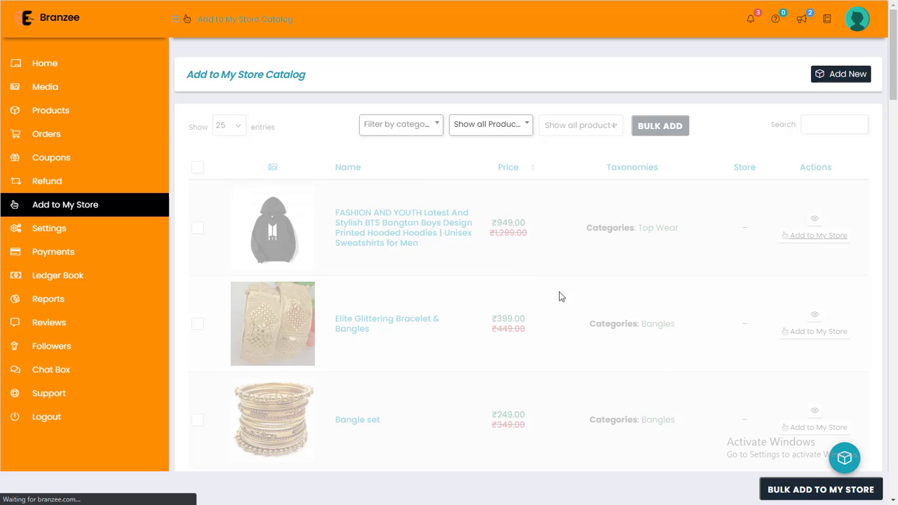
{"action": "scroll", "coordinate": [712, 447], "scroll_direction": "down", "scroll_amount": 5}
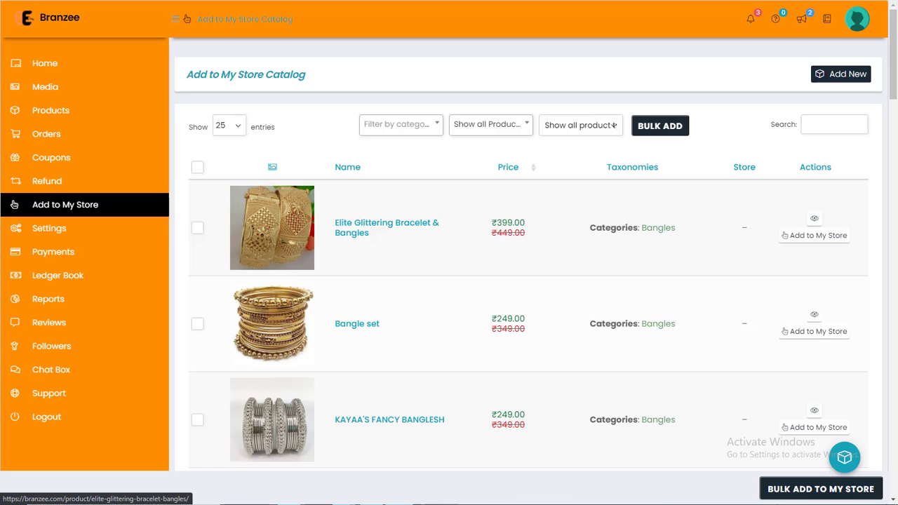
{"action": "mouse_move", "coordinate": [56, 114]}
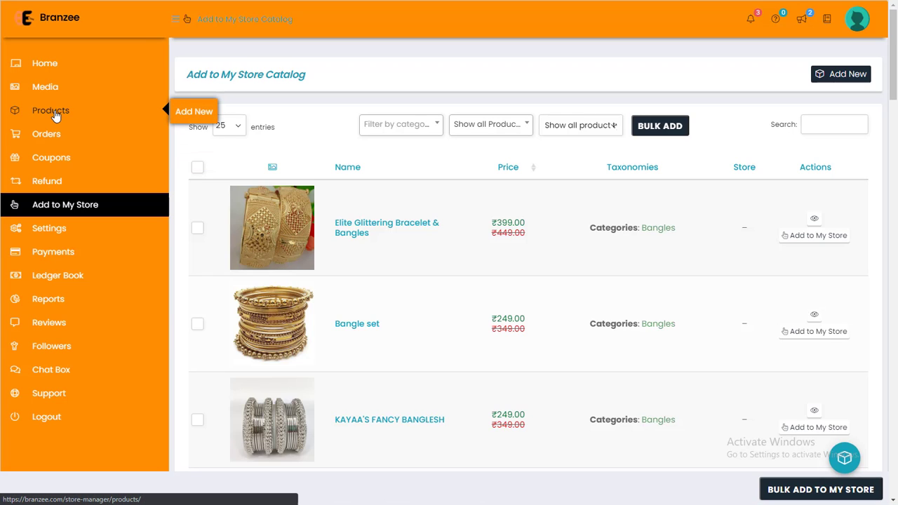
Find the BTS hoodie as a ₹949.00 draft in Products and open it for editing.
{"action": "left_click", "coordinate": [56, 115]}
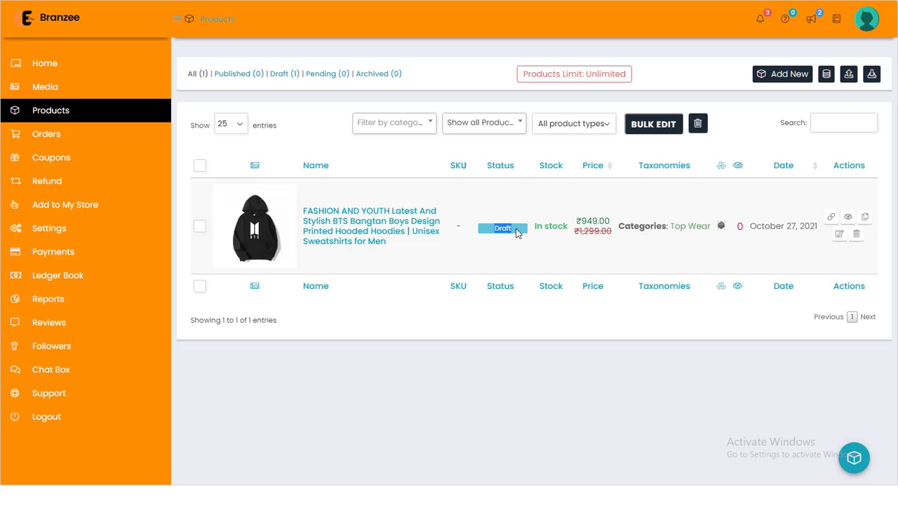
{"action": "left_click", "coordinate": [517, 233]}
{"action": "double_click", "coordinate": [459, 226]}
{"action": "left_click", "coordinate": [458, 227]}
{"action": "left_click", "coordinate": [839, 235]}
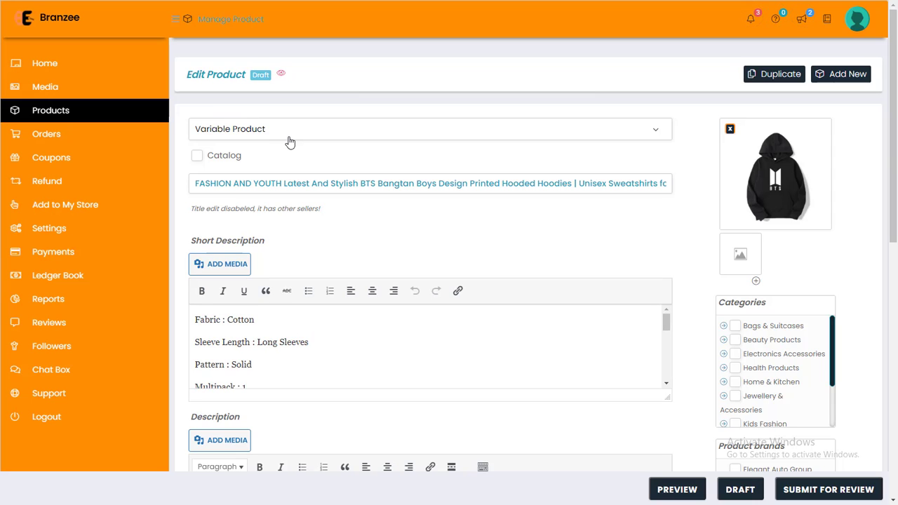
Show the hoodie's Inventory tab: empty SKU, stock management off, stock status In stock.
{"action": "scroll", "coordinate": [332, 212], "scroll_direction": "down", "scroll_amount": 1}
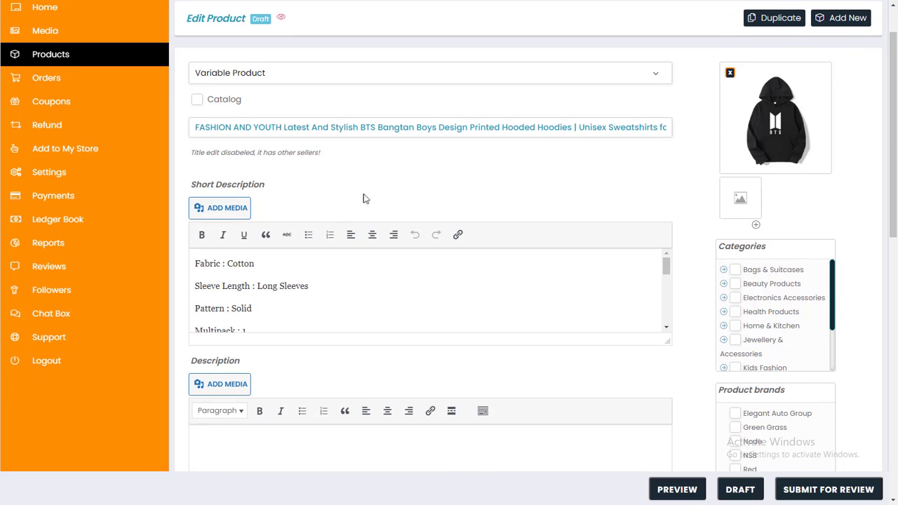
{"action": "left_click", "coordinate": [499, 129]}
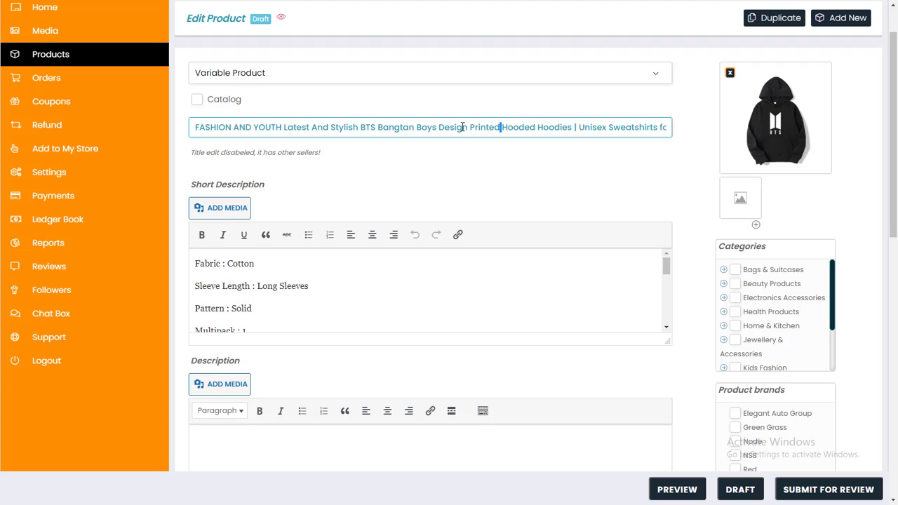
{"action": "left_click", "coordinate": [465, 148]}
{"action": "scroll", "coordinate": [421, 158], "scroll_direction": "down", "scroll_amount": 2}
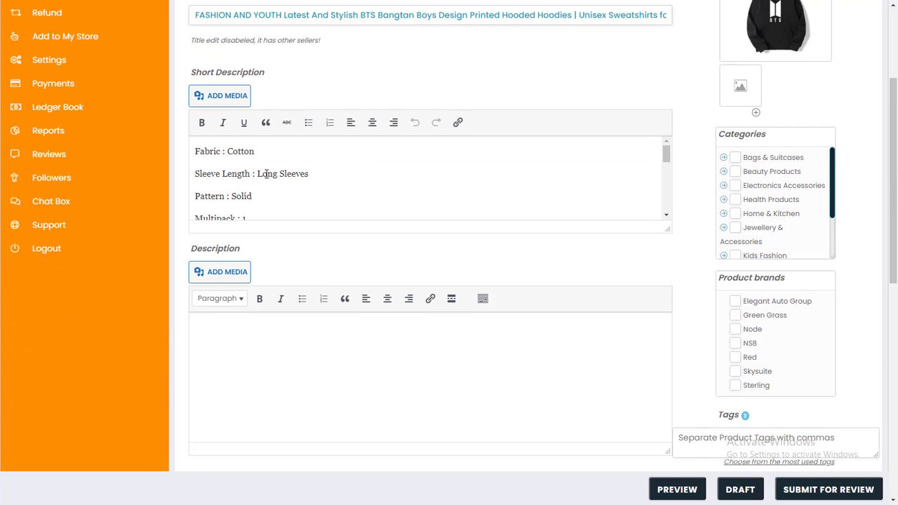
{"action": "scroll", "coordinate": [775, 186], "scroll_direction": "down", "scroll_amount": 3}
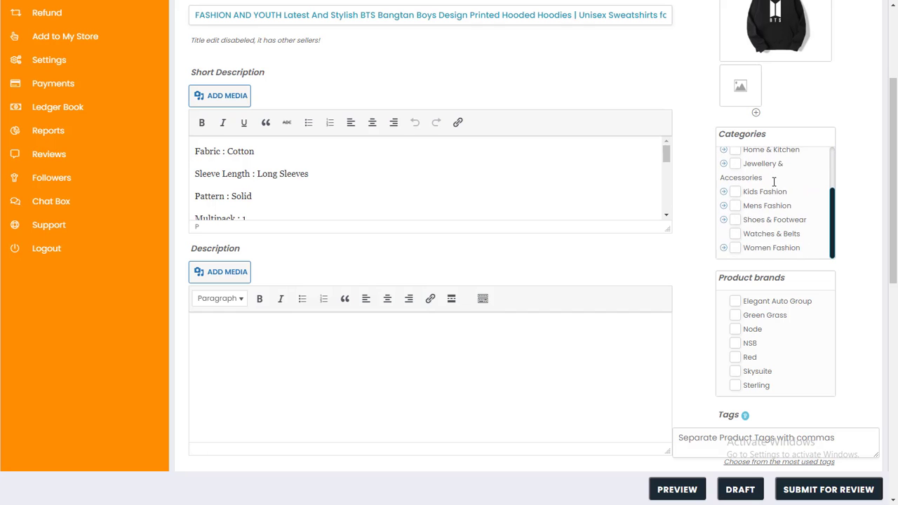
{"action": "scroll", "coordinate": [775, 186], "scroll_direction": "up", "scroll_amount": 3}
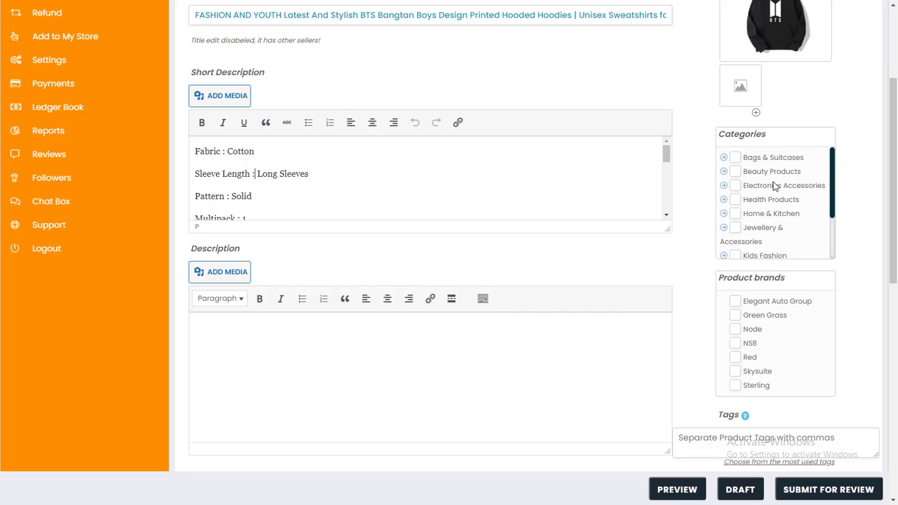
{"action": "scroll", "coordinate": [775, 186], "scroll_direction": "down", "scroll_amount": 3}
{"action": "scroll", "coordinate": [706, 223], "scroll_direction": "down", "scroll_amount": 5}
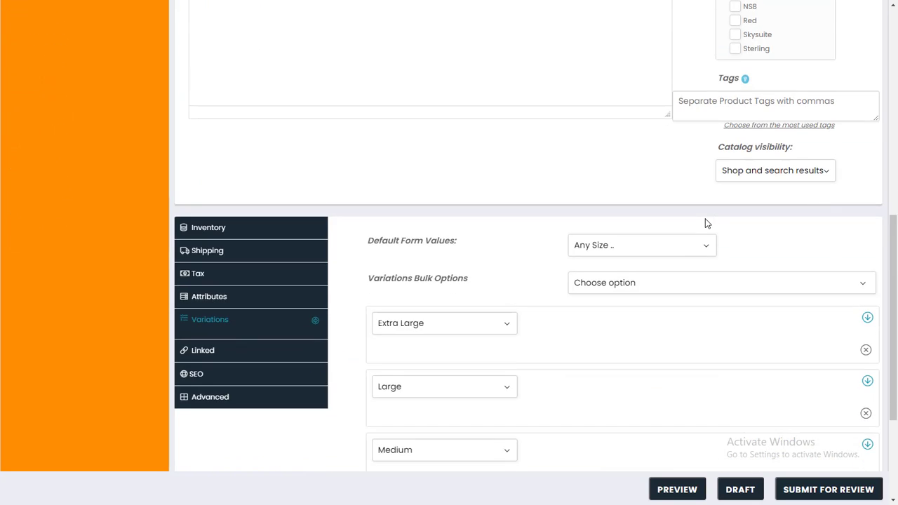
{"action": "scroll", "coordinate": [705, 223], "scroll_direction": "down", "scroll_amount": 1}
{"action": "left_click", "coordinate": [247, 184]}
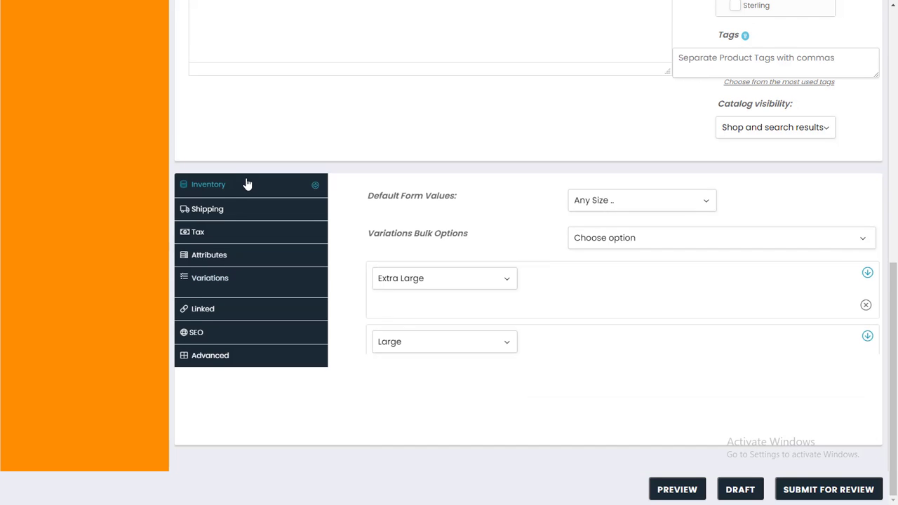
{"action": "scroll", "coordinate": [247, 183], "scroll_direction": "up", "scroll_amount": 8}
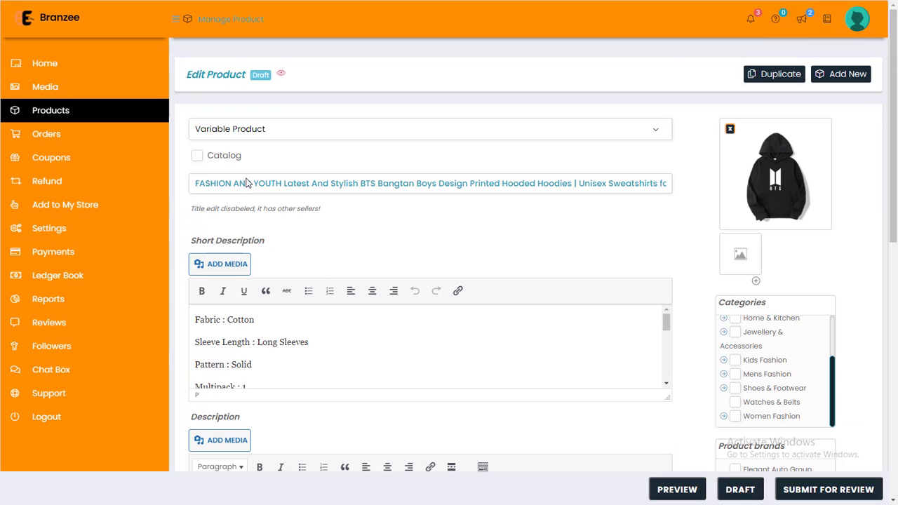
{"action": "scroll", "coordinate": [580, 243], "scroll_direction": "down", "scroll_amount": 2}
{"action": "scroll", "coordinate": [675, 257], "scroll_direction": "down", "scroll_amount": 3}
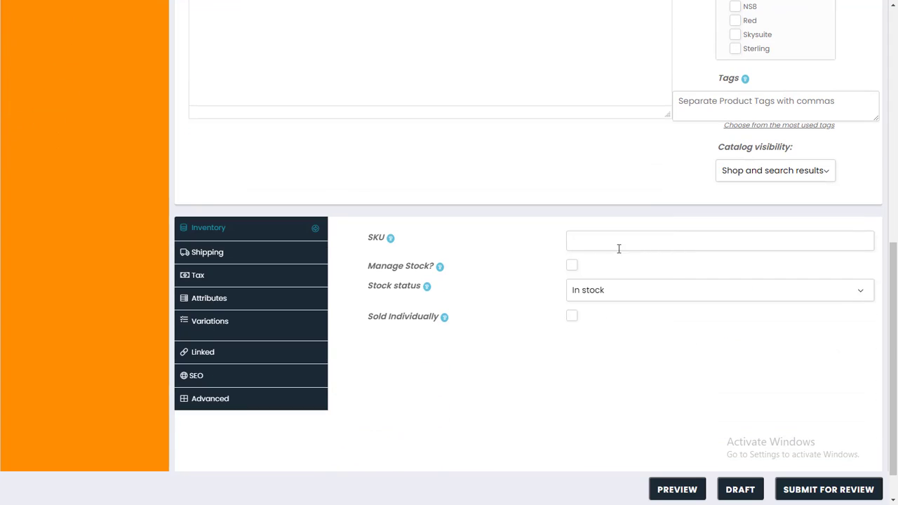
Set the hoodie's tax status to Taxable, keeping the Standard tax class.
{"action": "left_click", "coordinate": [609, 245]}
{"action": "left_click", "coordinate": [247, 251]}
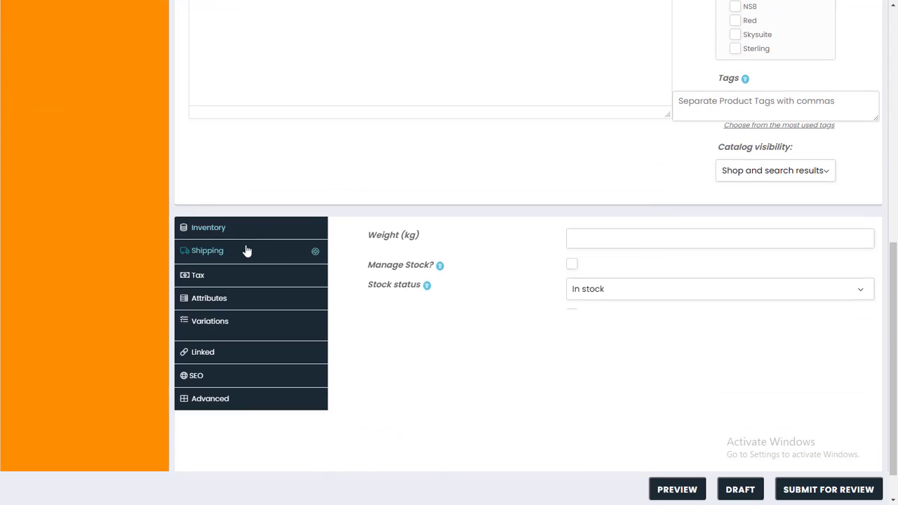
{"action": "left_click", "coordinate": [254, 280]}
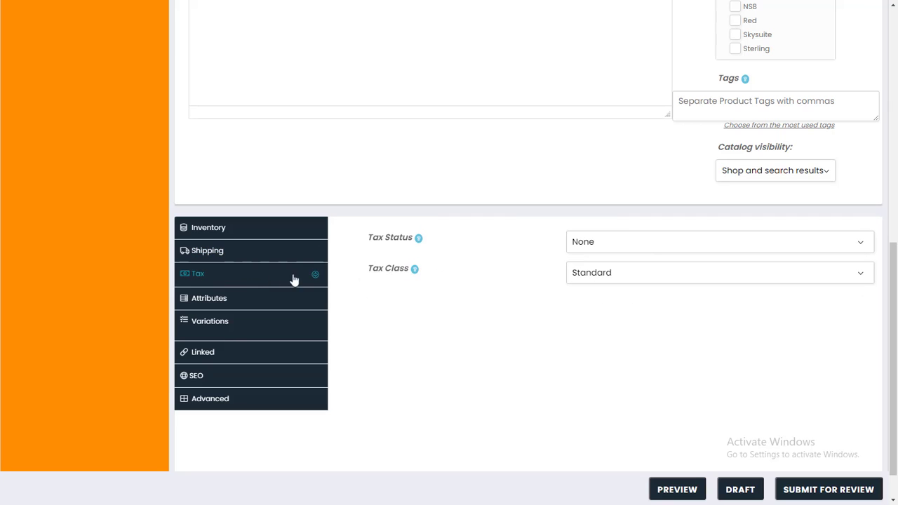
{"action": "left_click", "coordinate": [625, 275]}
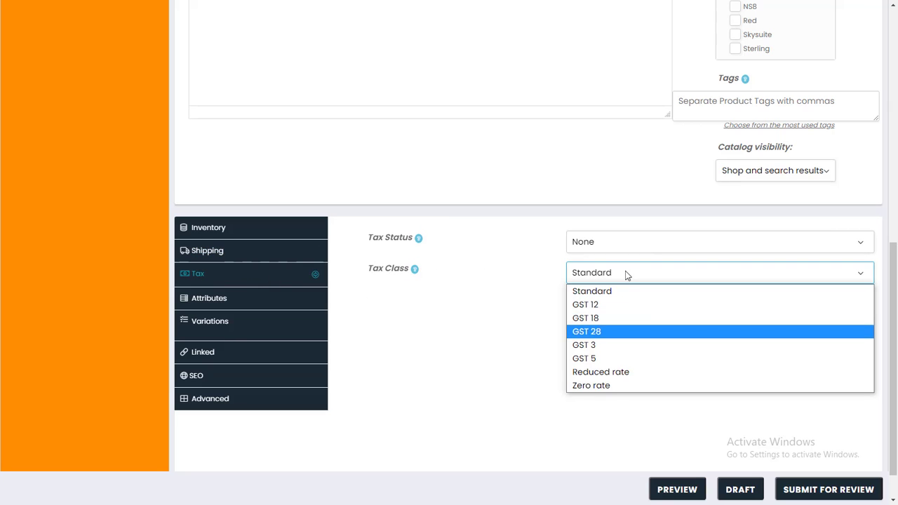
{"action": "left_click", "coordinate": [532, 297]}
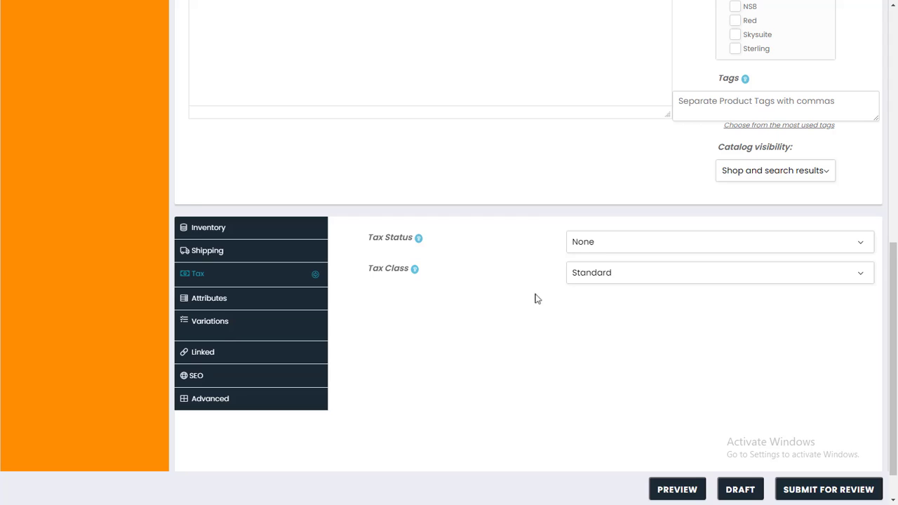
{"action": "left_click", "coordinate": [605, 243]}
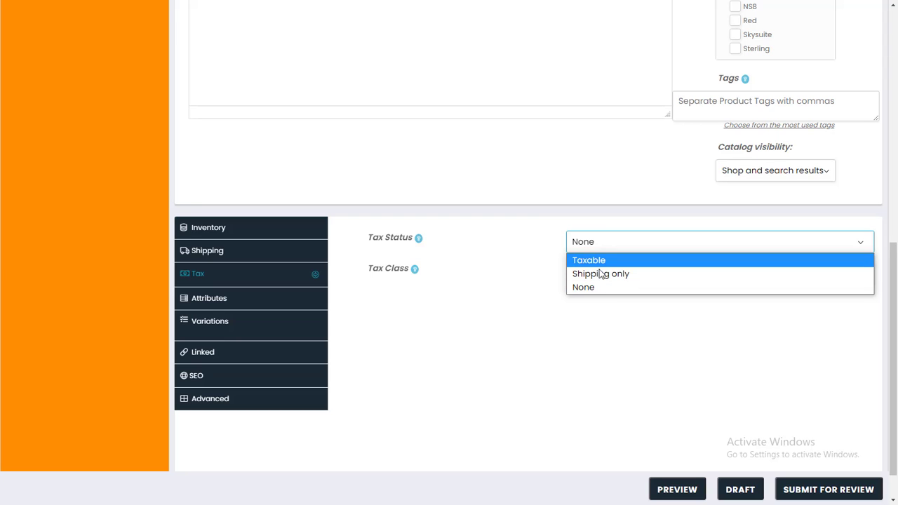
{"action": "left_click", "coordinate": [598, 261]}
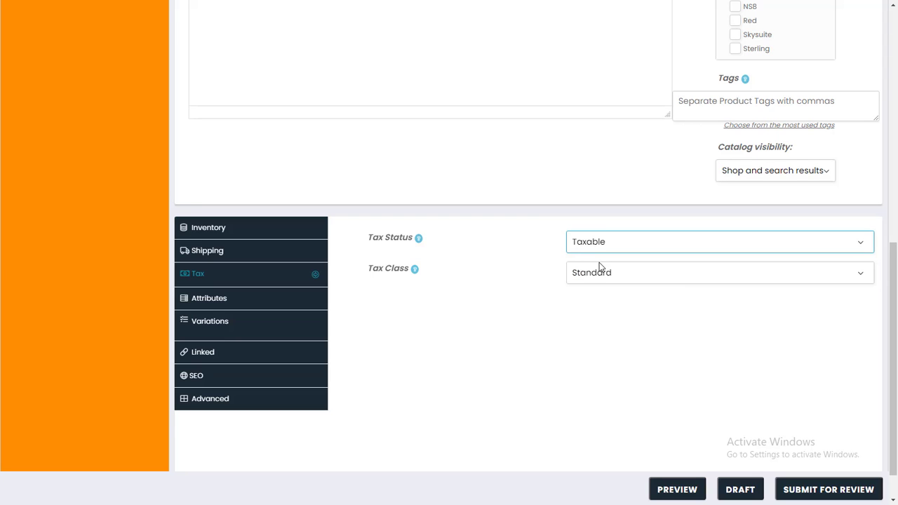
{"action": "scroll", "coordinate": [600, 263], "scroll_direction": "up", "scroll_amount": 10}
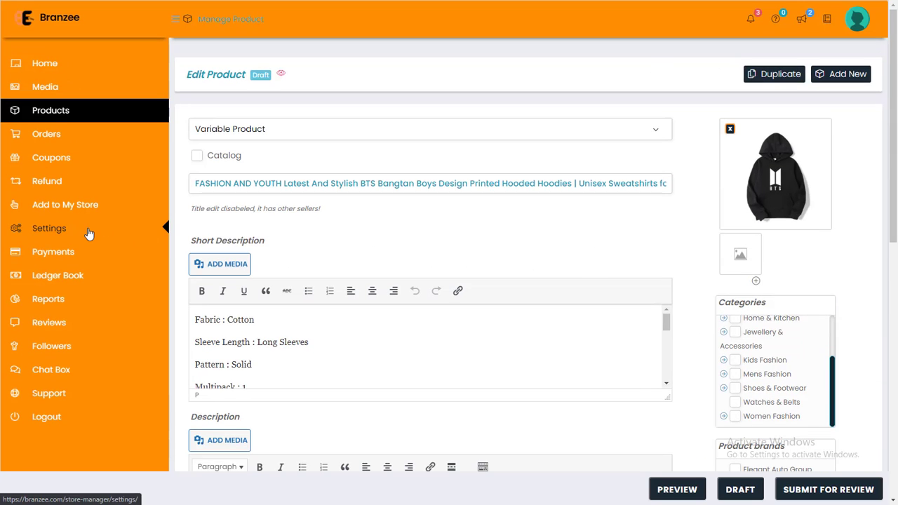
Open Store Settings, 42% complete with the store logo and banner still empty.
{"action": "left_click", "coordinate": [64, 239]}
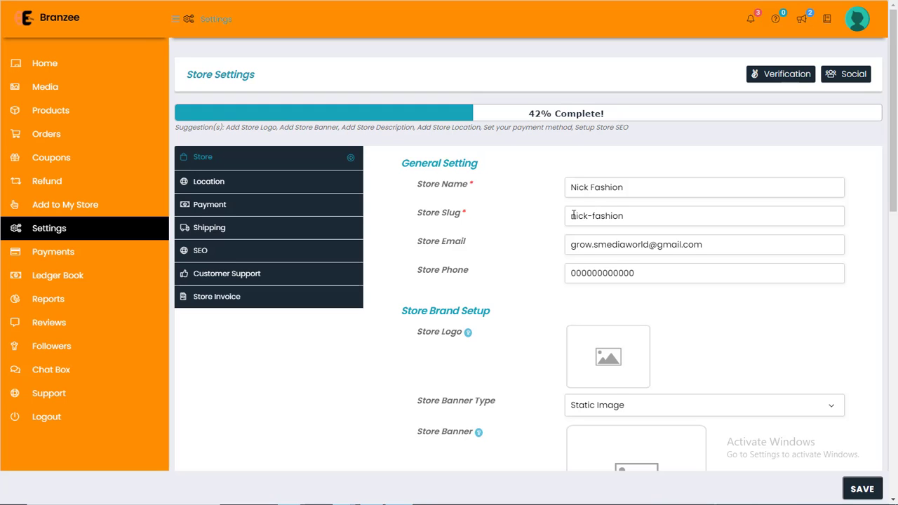
{"action": "mouse_move", "coordinate": [461, 214]}
{"action": "left_mouse_down"}
{"action": "mouse_move", "coordinate": [418, 213]}
{"action": "mouse_move", "coordinate": [459, 218]}
{"action": "left_mouse_up"}
{"action": "left_click", "coordinate": [419, 213]}
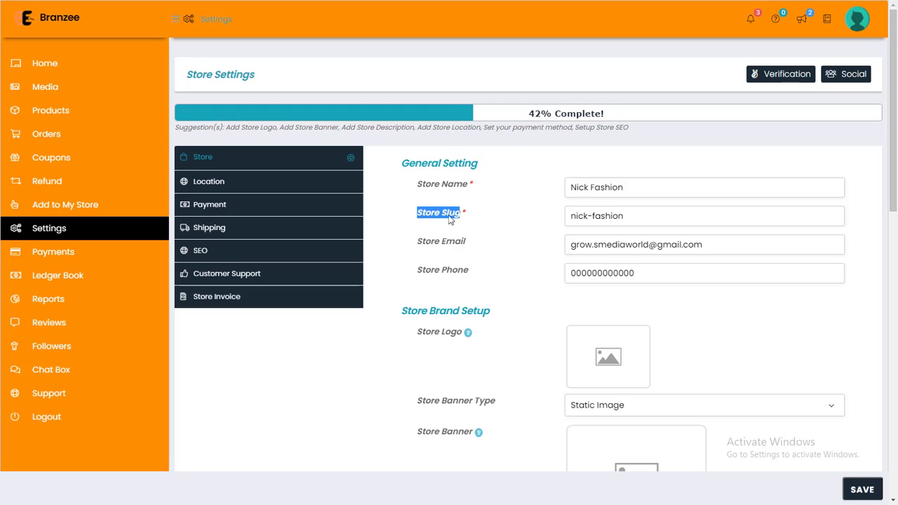
{"action": "left_click", "coordinate": [462, 220]}
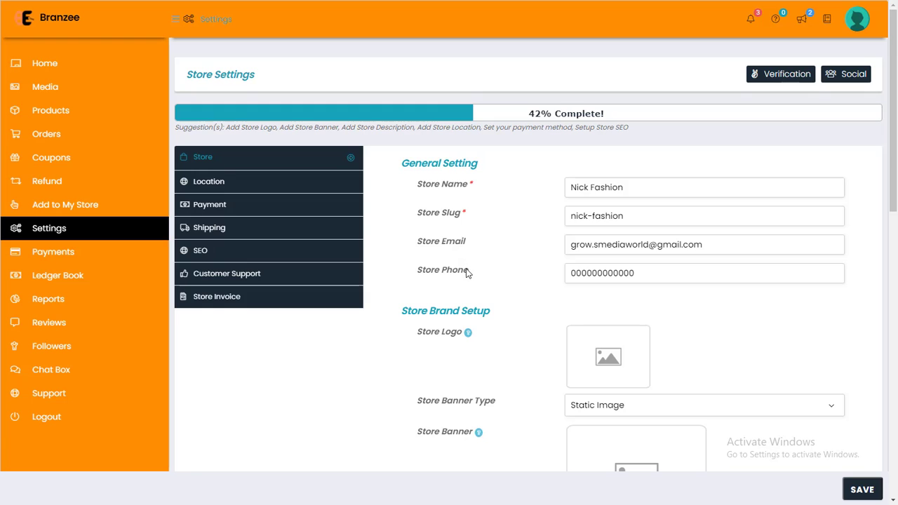
{"action": "scroll", "coordinate": [468, 274], "scroll_direction": "down", "scroll_amount": 1}
{"action": "scroll", "coordinate": [468, 275], "scroll_direction": "down", "scroll_amount": 2}
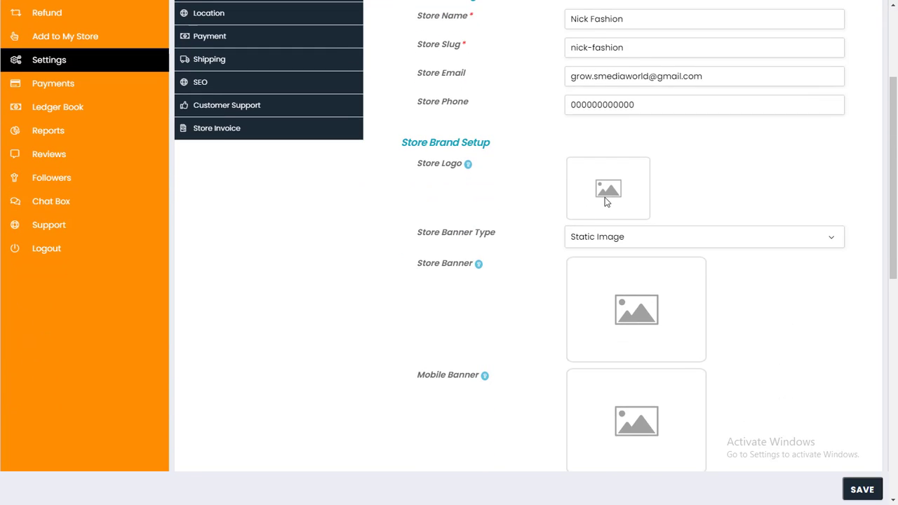
{"action": "left_click", "coordinate": [610, 237]}
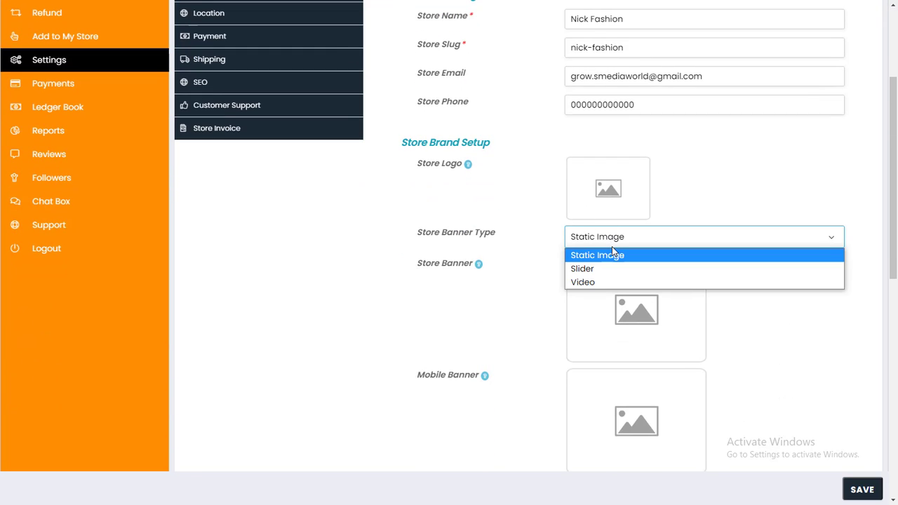
{"action": "left_click", "coordinate": [608, 269]}
{"action": "left_click", "coordinate": [608, 238]}
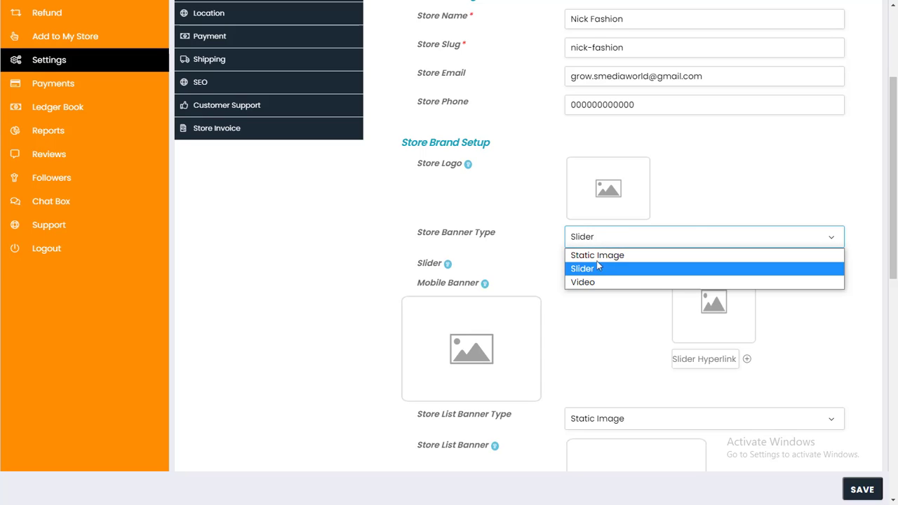
{"action": "left_click", "coordinate": [595, 282]}
{"action": "left_click", "coordinate": [598, 238]}
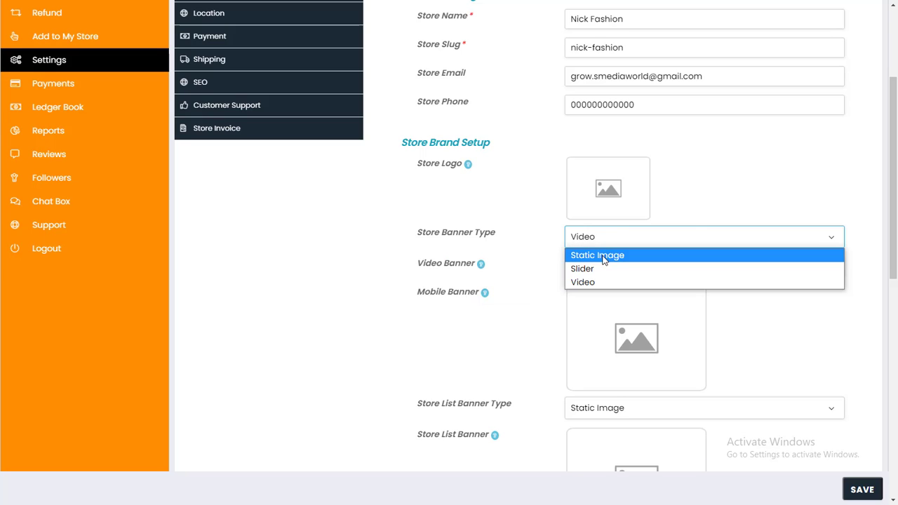
{"action": "left_click", "coordinate": [604, 257]}
{"action": "scroll", "coordinate": [572, 294], "scroll_direction": "down", "scroll_amount": 1}
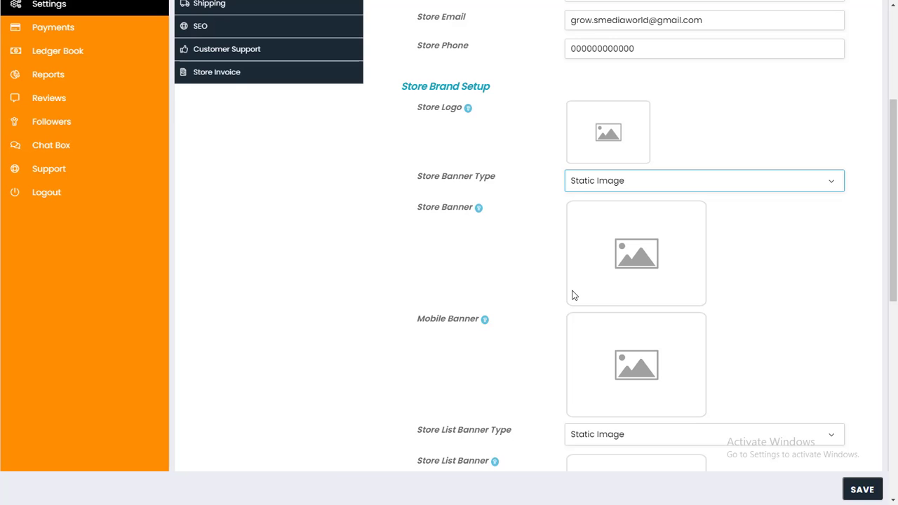
{"action": "left_click", "coordinate": [609, 185]}
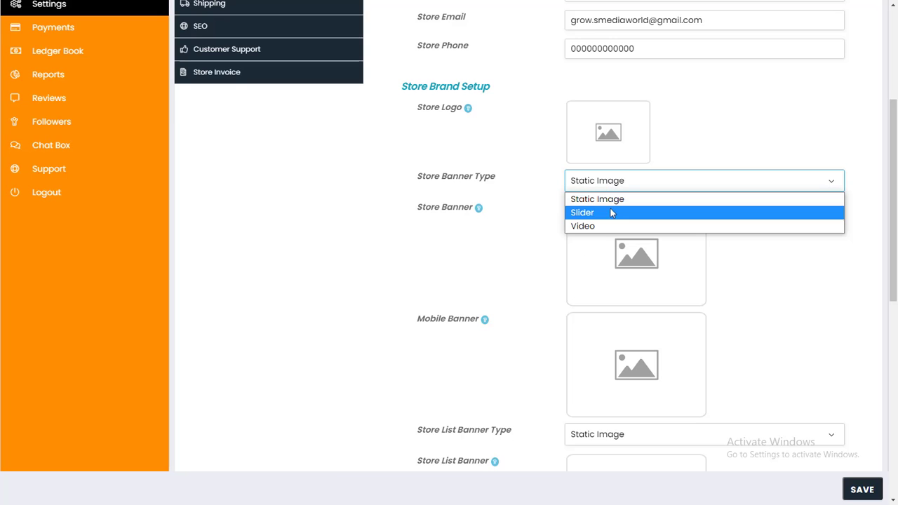
{"action": "left_click", "coordinate": [612, 214]}
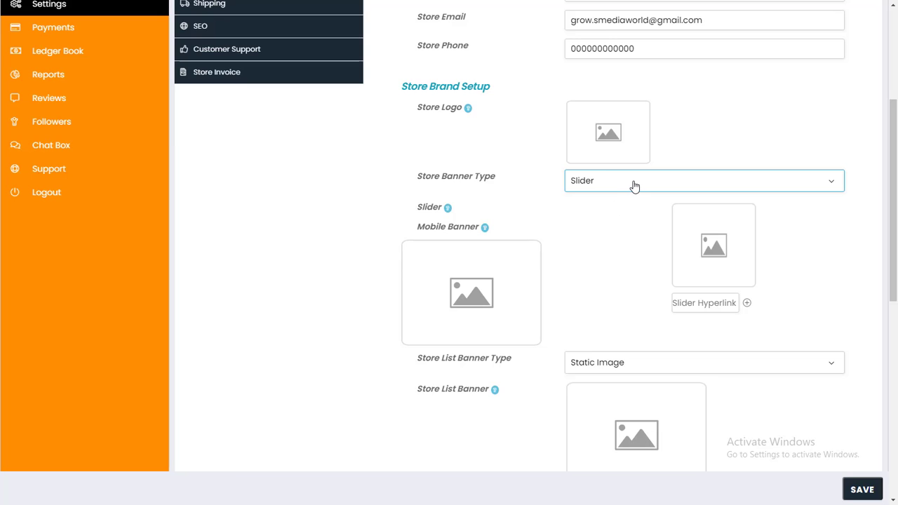
{"action": "left_click", "coordinate": [634, 184]}
{"action": "left_click", "coordinate": [619, 227]}
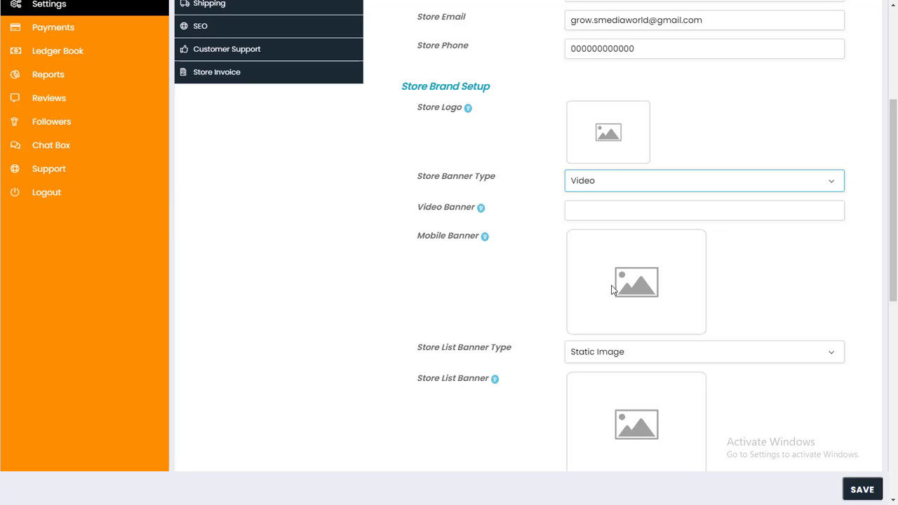
{"action": "left_click", "coordinate": [585, 205]}
{"action": "left_click", "coordinate": [593, 184]}
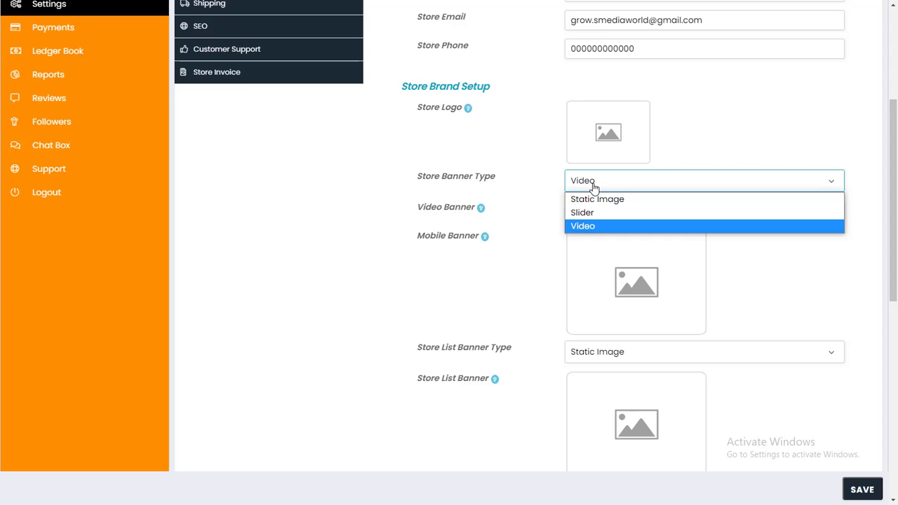
{"action": "left_click", "coordinate": [589, 201]}
Review the banner settings, keeping Store List Banner Type as Static Image.
{"action": "scroll", "coordinate": [588, 204], "scroll_direction": "down", "scroll_amount": 3}
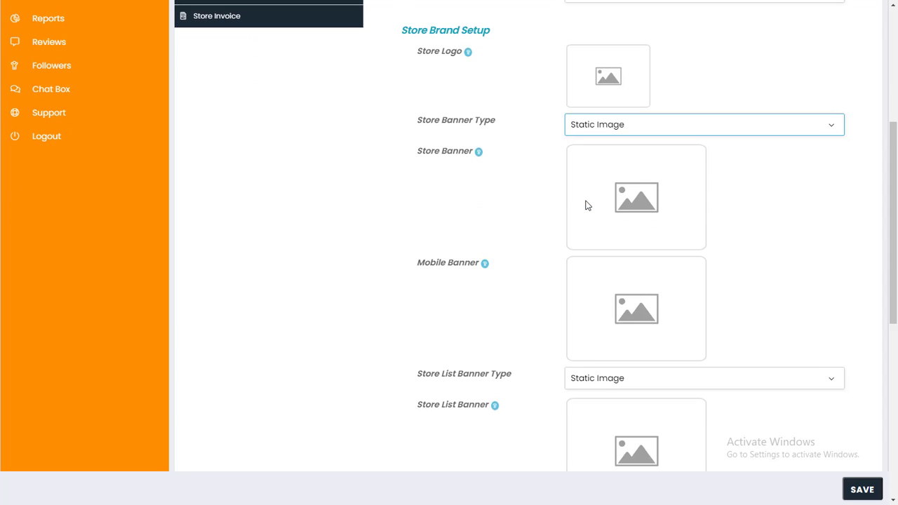
{"action": "left_click_drag", "start_coordinate": [404, 99], "coordinate": [497, 100]}
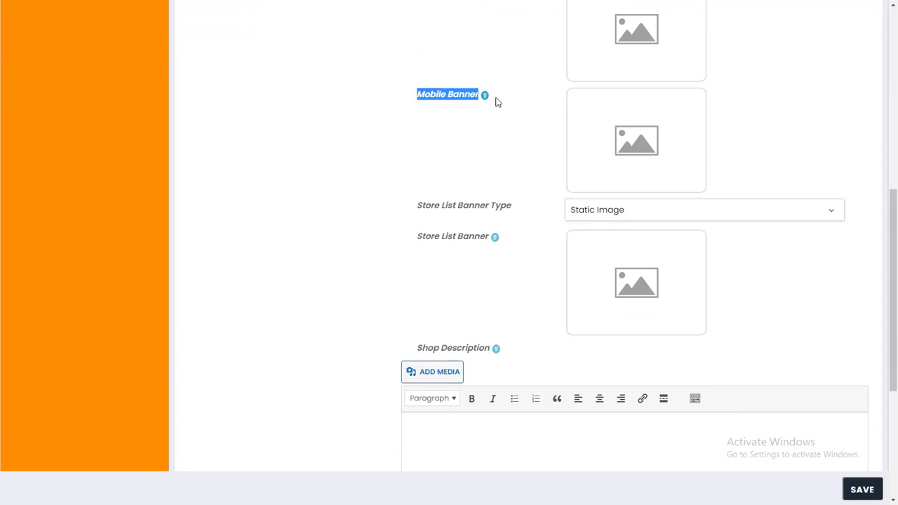
{"action": "left_click", "coordinate": [493, 114]}
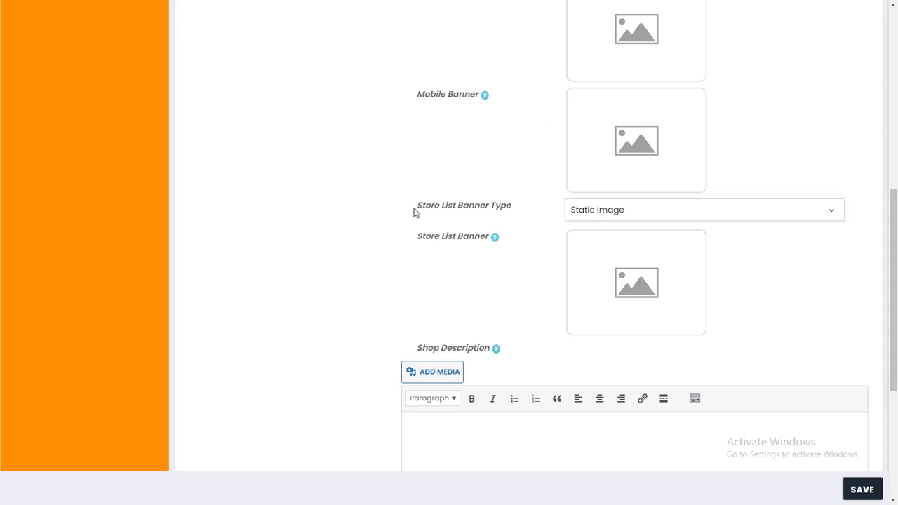
{"action": "left_click_drag", "start_coordinate": [415, 209], "coordinate": [512, 206]}
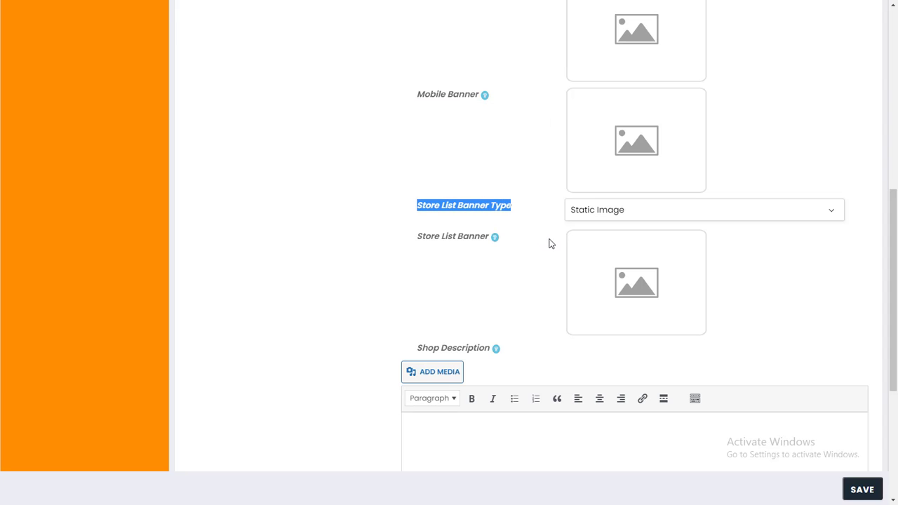
{"action": "left_click", "coordinate": [624, 214]}
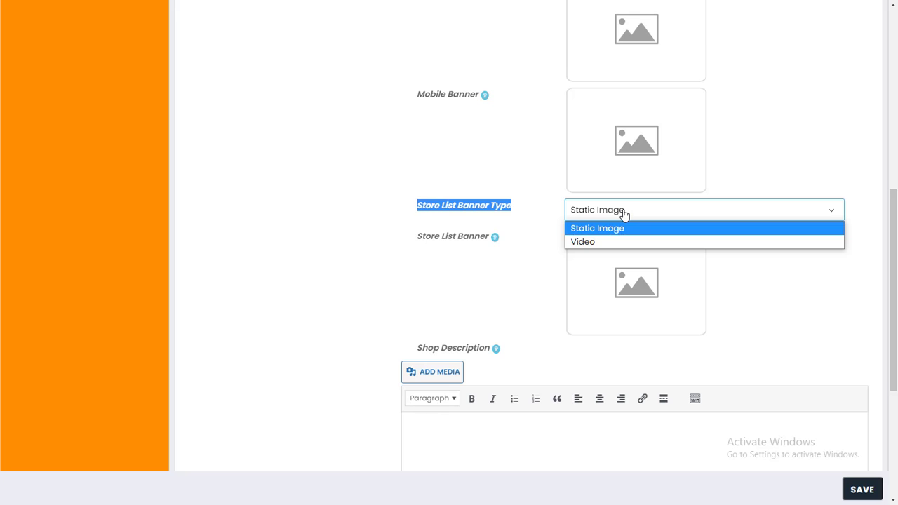
{"action": "left_click", "coordinate": [624, 215]}
{"action": "scroll", "coordinate": [623, 214], "scroll_direction": "down", "scroll_amount": 1}
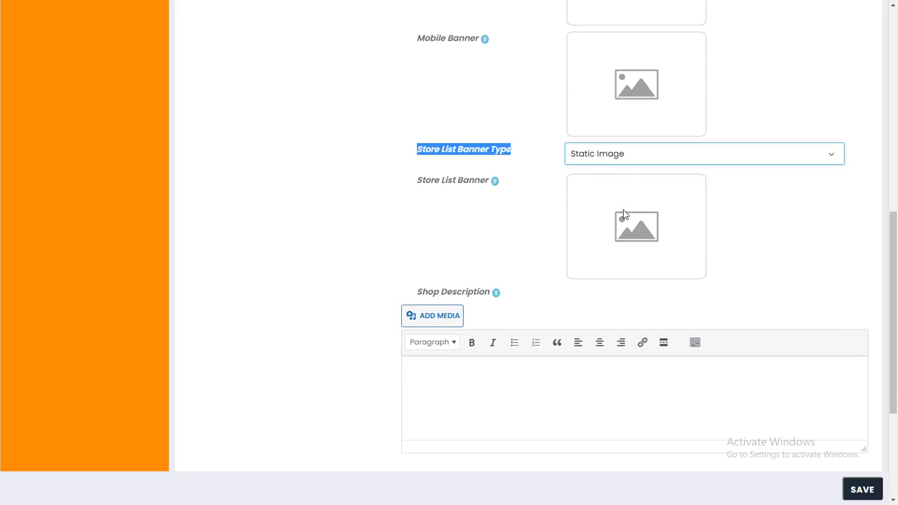
{"action": "scroll", "coordinate": [624, 214], "scroll_direction": "down", "scroll_amount": 3}
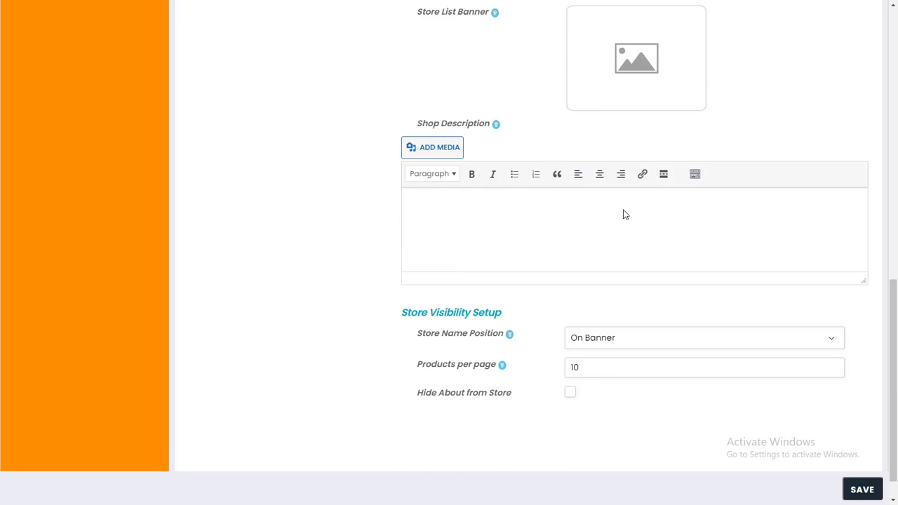
Keep store name position On Banner and 10 products per page in Store Visibility Setup.
{"action": "left_click", "coordinate": [460, 222]}
{"action": "scroll", "coordinate": [438, 219], "scroll_direction": "down", "scroll_amount": 1}
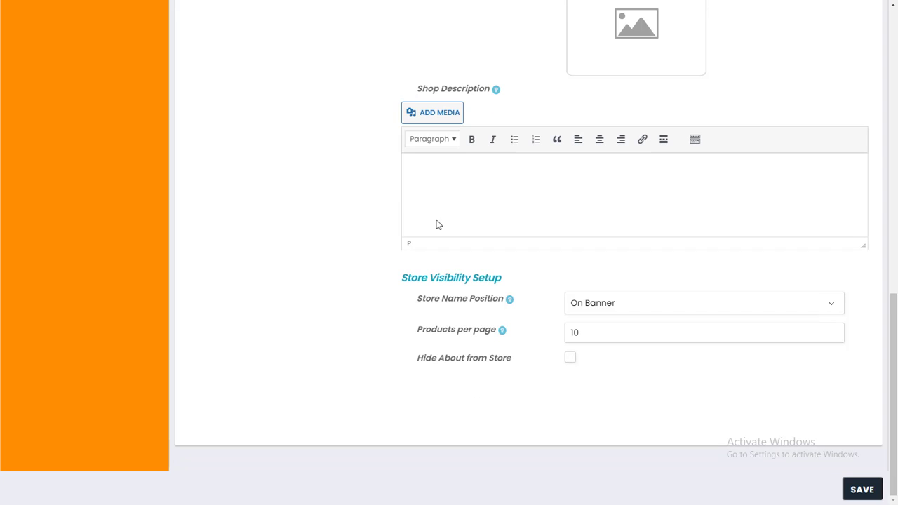
{"action": "left_click_drag", "start_coordinate": [401, 277], "coordinate": [503, 286]}
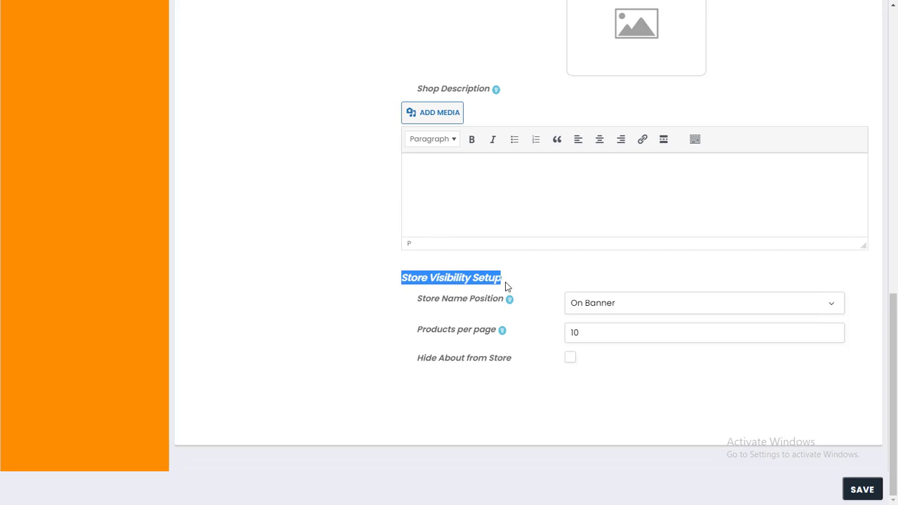
{"action": "left_click", "coordinate": [615, 305]}
{"action": "left_click", "coordinate": [612, 311]}
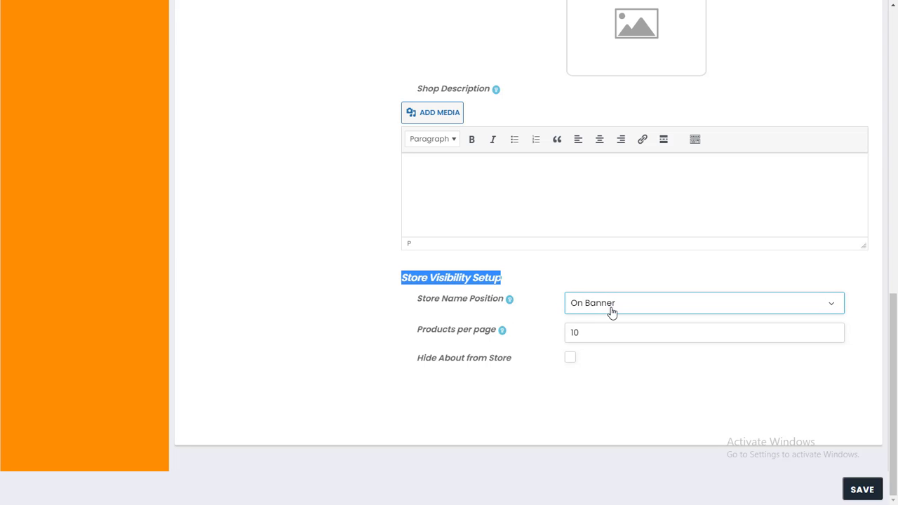
{"action": "left_click_drag", "start_coordinate": [417, 327], "coordinate": [499, 330]}
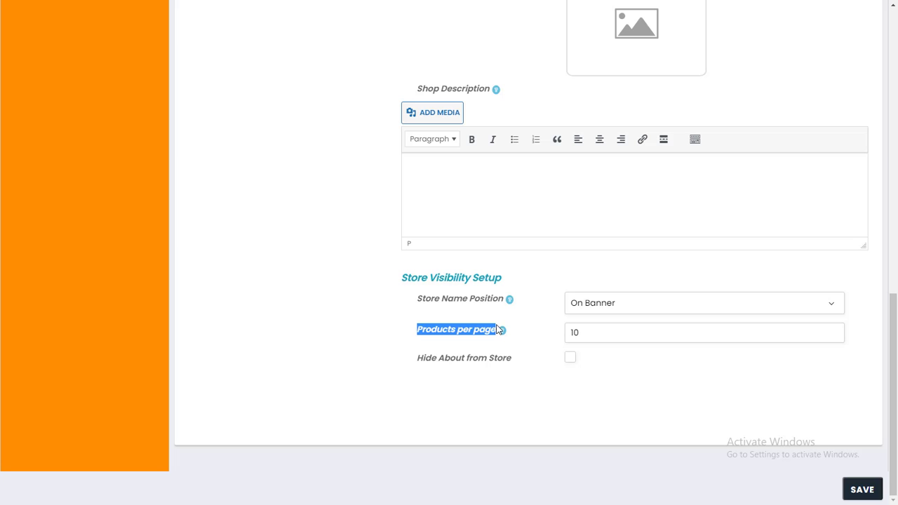
{"action": "left_click_drag", "start_coordinate": [497, 329], "coordinate": [713, 330]}
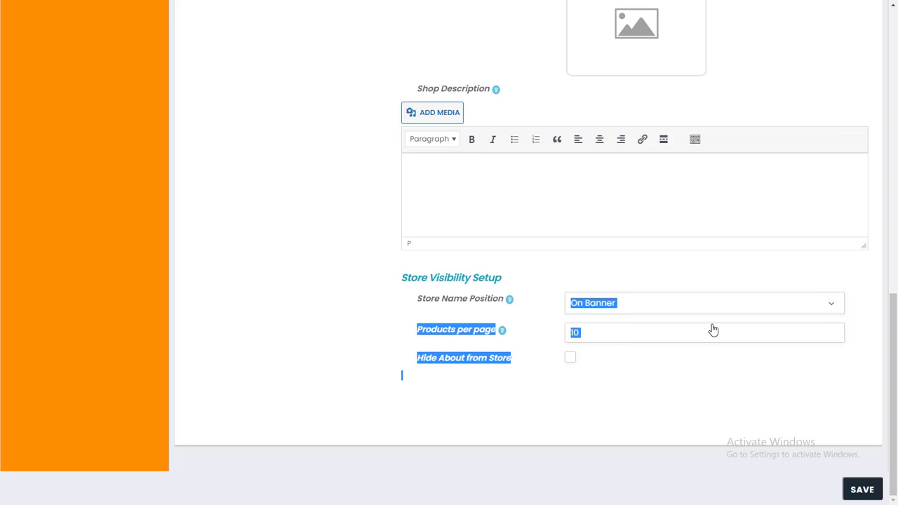
{"action": "left_click", "coordinate": [713, 330]}
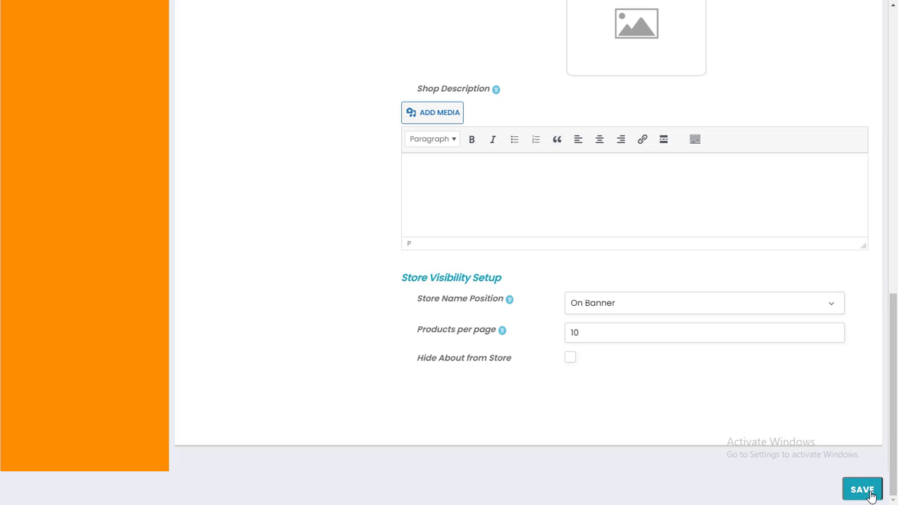
{"action": "scroll", "coordinate": [380, 327], "scroll_direction": "up", "scroll_amount": 10}
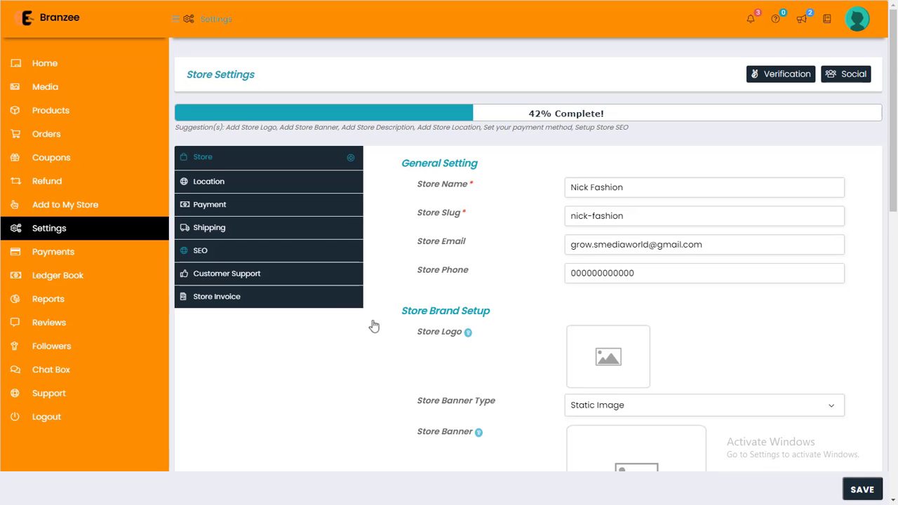
Pin the Delhi, 110030 store's position on the Location map.
{"action": "left_click", "coordinate": [255, 184]}
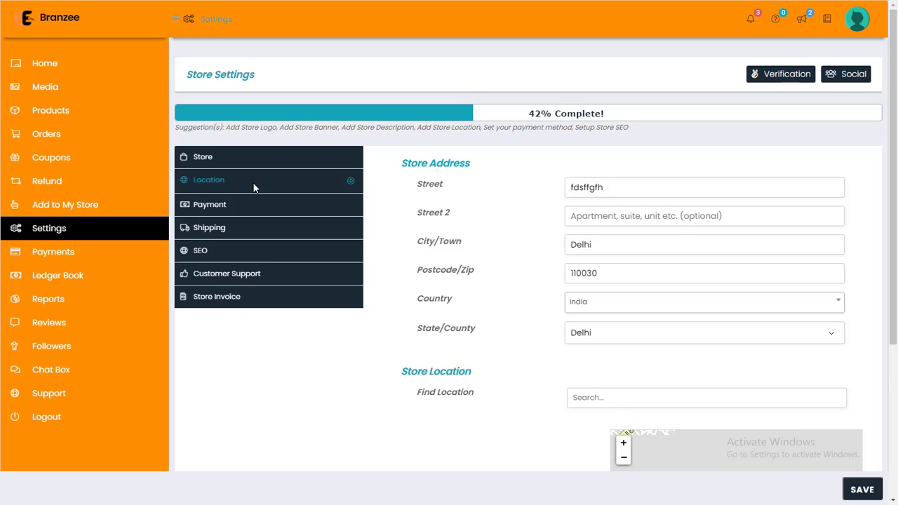
{"action": "scroll", "coordinate": [276, 173], "scroll_direction": "down", "scroll_amount": 1}
{"action": "mouse_move", "coordinate": [402, 108]}
{"action": "left_mouse_down"}
{"action": "mouse_move", "coordinate": [481, 113]}
{"action": "mouse_move", "coordinate": [402, 117]}
{"action": "left_mouse_up"}
{"action": "left_click", "coordinate": [474, 112]}
{"action": "scroll", "coordinate": [401, 114], "scroll_direction": "down", "scroll_amount": 2}
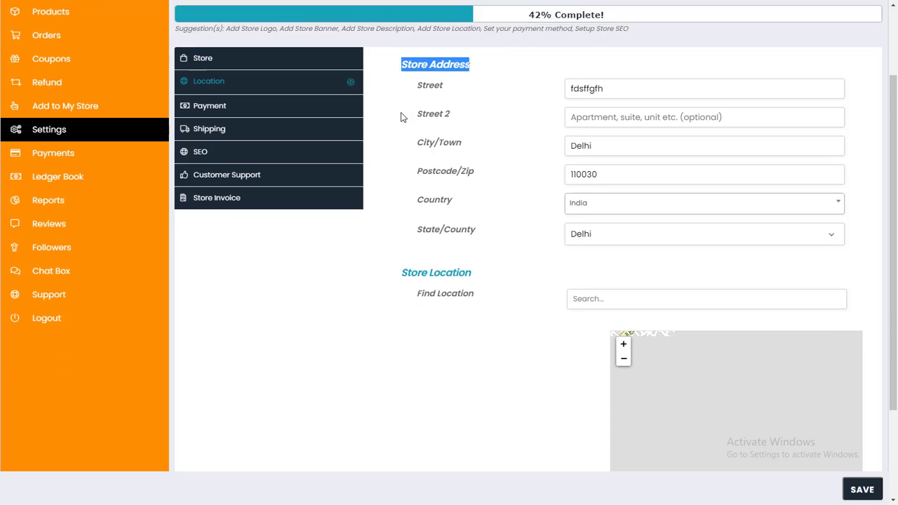
{"action": "left_click", "coordinate": [703, 308]}
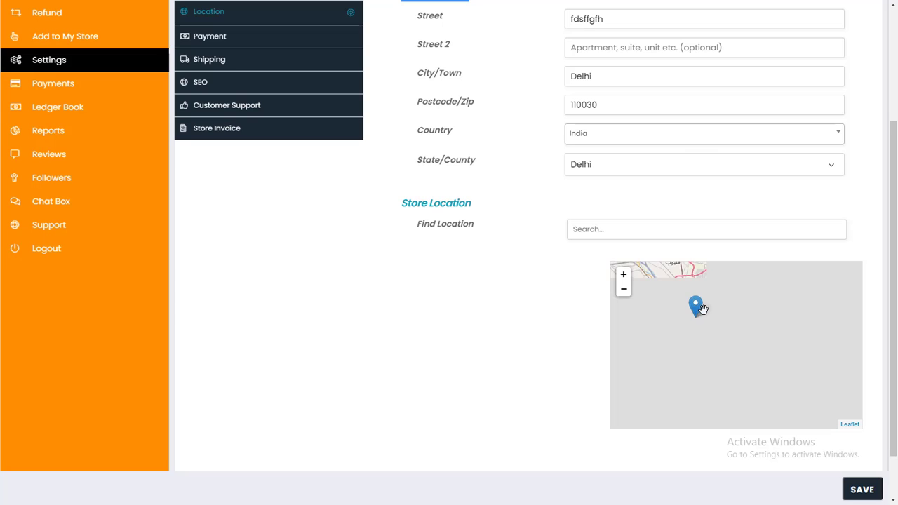
{"action": "scroll", "coordinate": [706, 315], "scroll_direction": "up", "scroll_amount": 1}
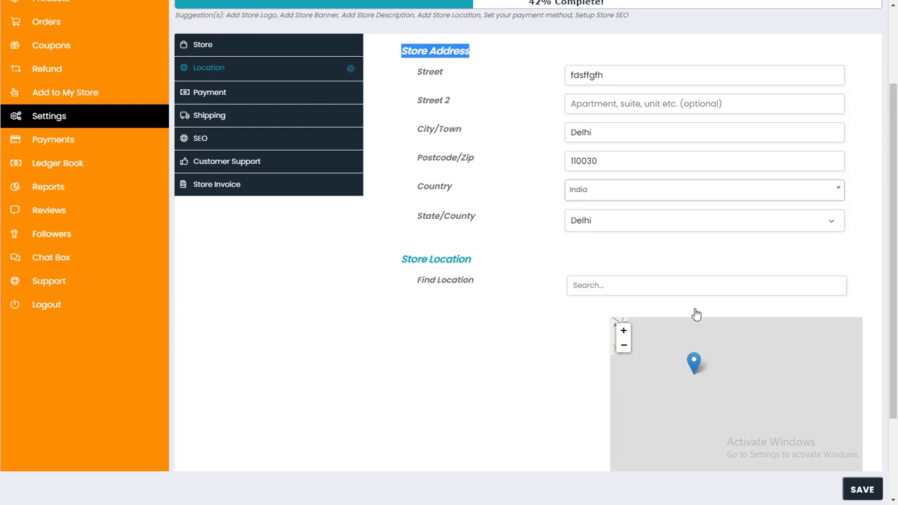
{"action": "scroll", "coordinate": [697, 315], "scroll_direction": "up", "scroll_amount": 2}
{"action": "left_click", "coordinate": [243, 209]}
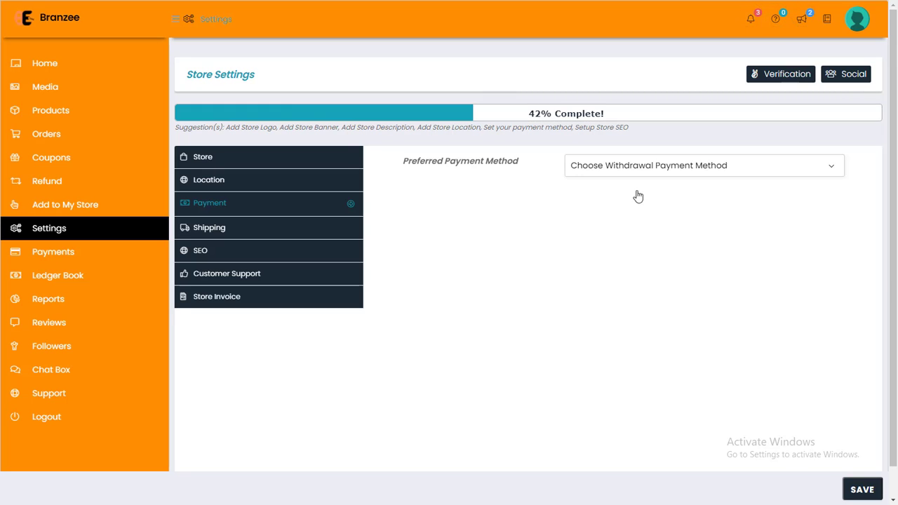
Choose Bank Transfer and enter the account holder's name and account number.
{"action": "left_click", "coordinate": [634, 172]}
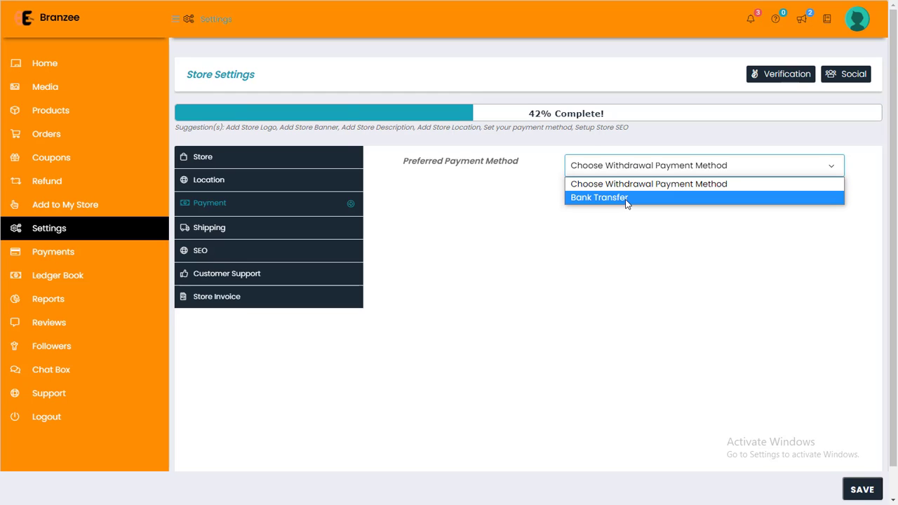
{"action": "left_click", "coordinate": [626, 200]}
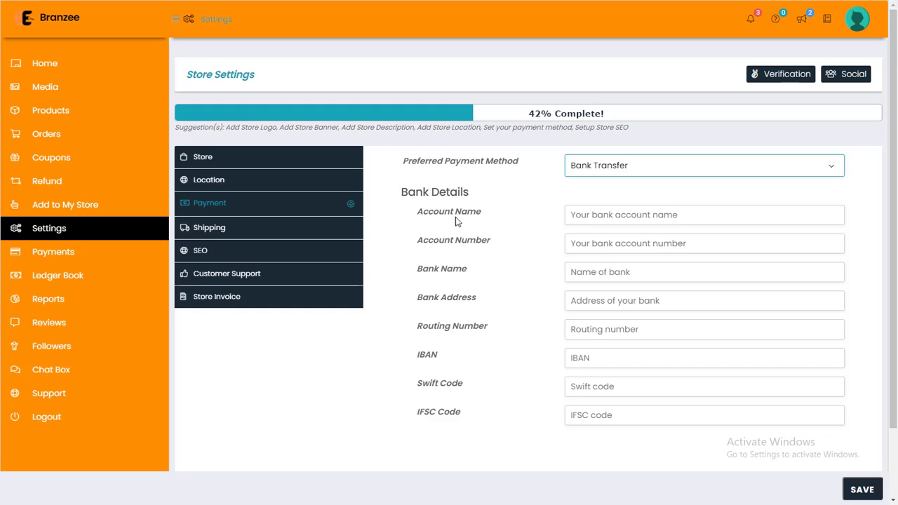
{"action": "left_click", "coordinate": [576, 219]}
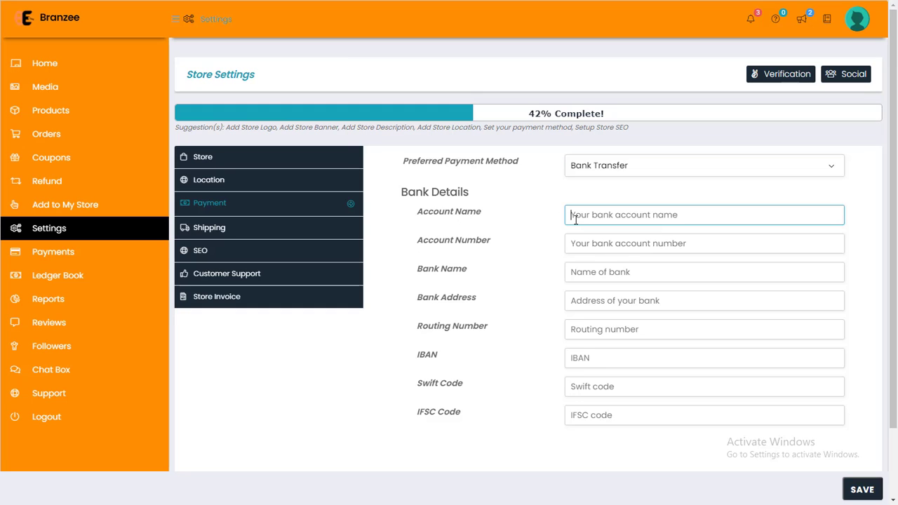
{"action": "type", "text": "Nick"}
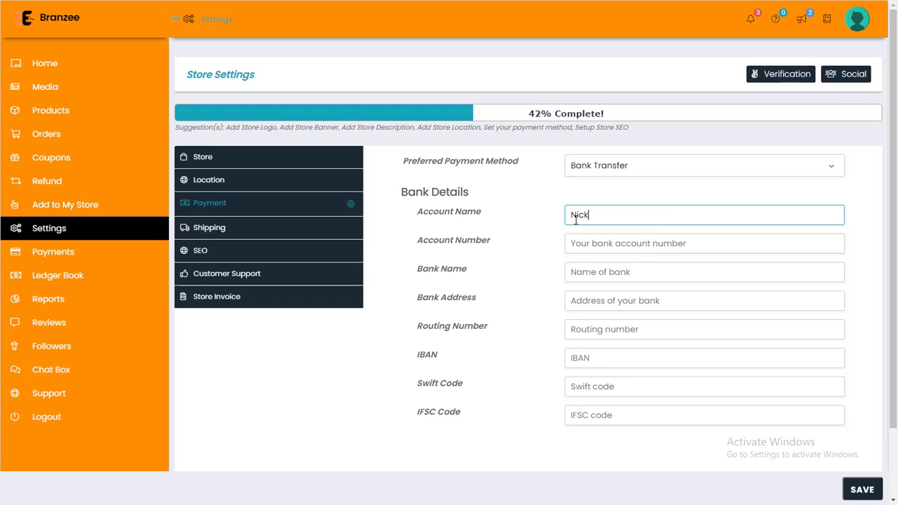
{"action": "type", "text": " Fashiom"}
{"action": "key", "text": "Tab"}
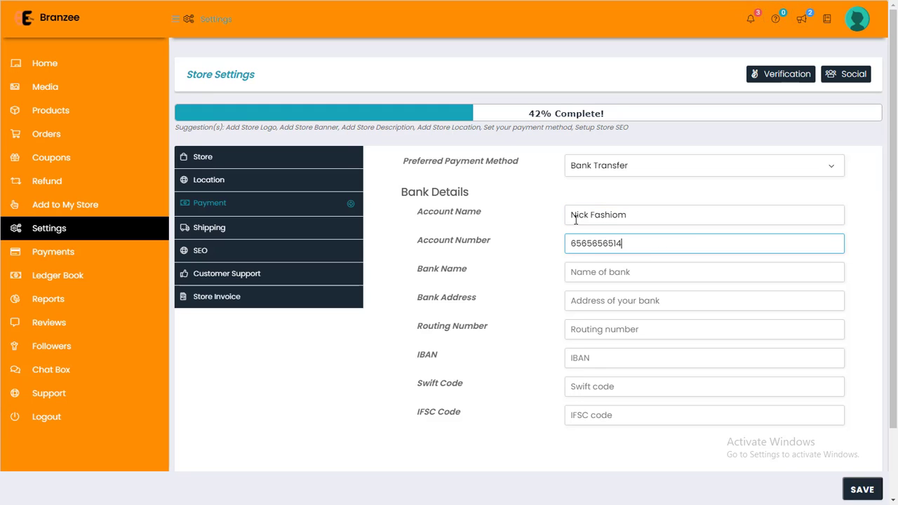
Enter bank name OPNB, the bank address and the IFSC code, skipping routing number and IBAN.
{"action": "key", "text": "Tab"}
{"action": "type", "text": "OPNB"}
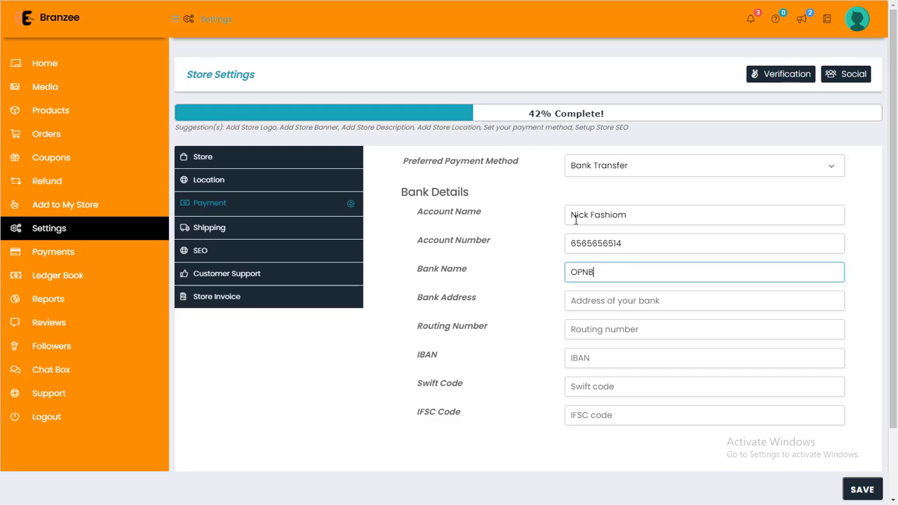
{"action": "key", "text": "Tab"}
{"action": "type", "text": "eiuvfhiu"}
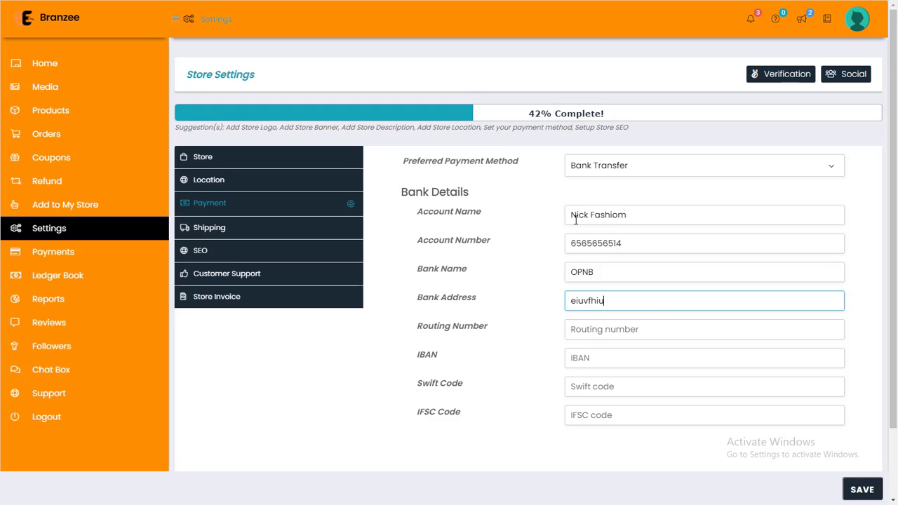
{"action": "key", "text": "Tab"}
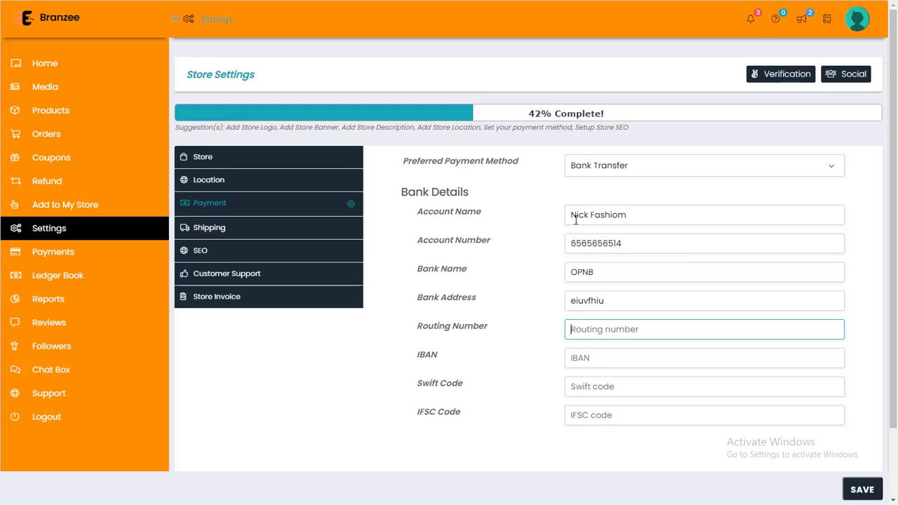
{"action": "key", "text": "Tab"}
{"action": "key", "text": "Tab"}
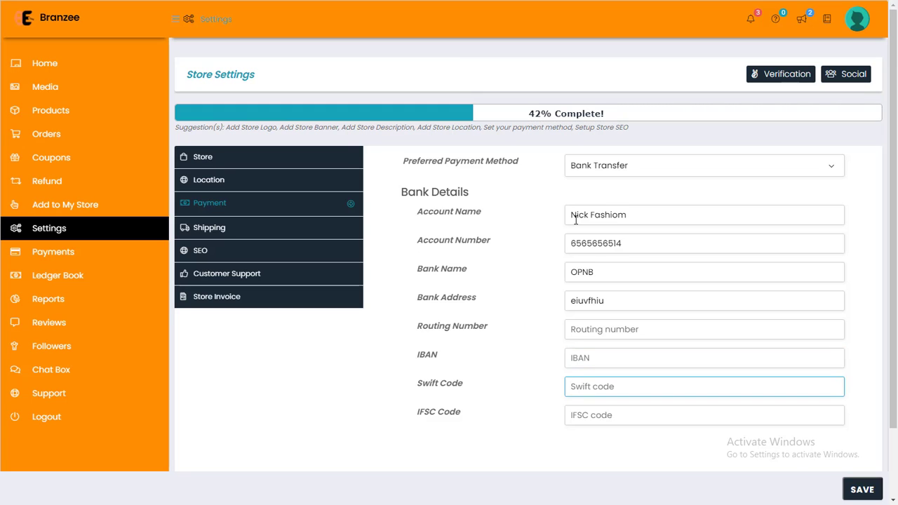
{"action": "key", "text": "Tab"}
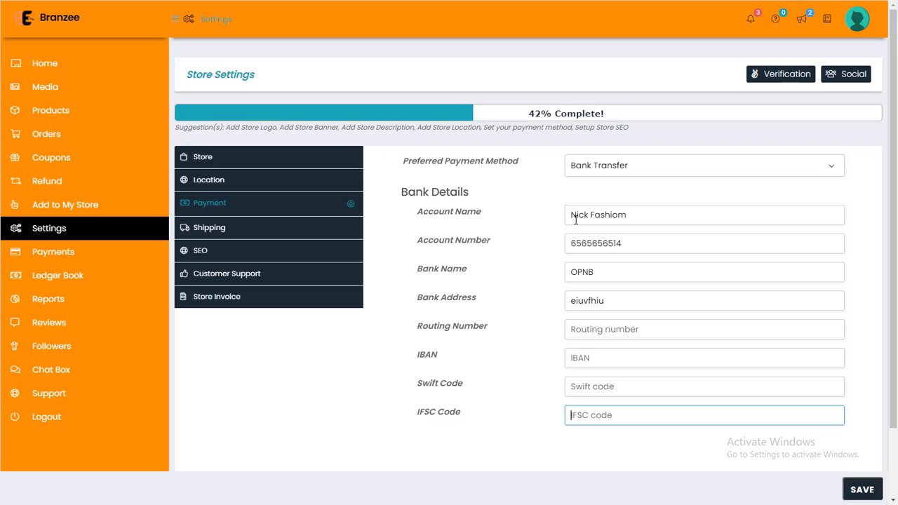
{"action": "type", "text": "Bgifef84684"}
Set the shipping processing time to 1-3 business days.
{"action": "left_click", "coordinate": [234, 231]}
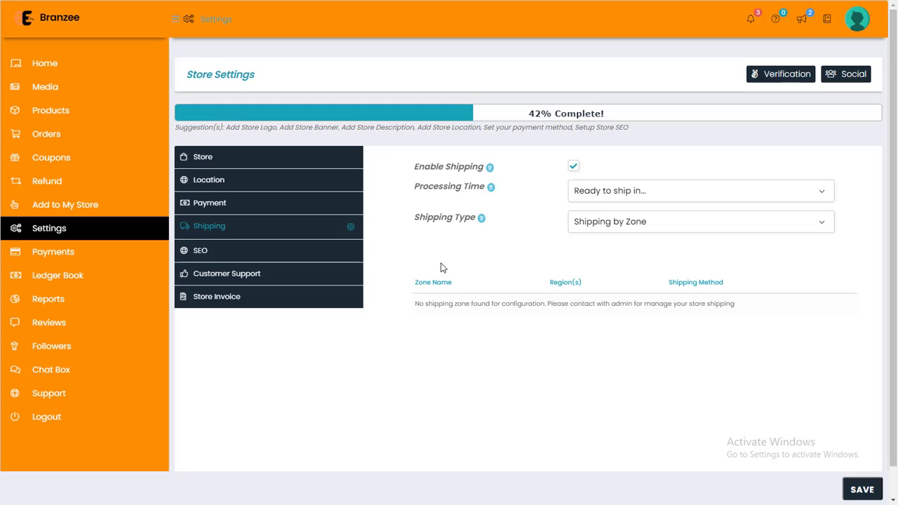
{"action": "left_click", "coordinate": [603, 202]}
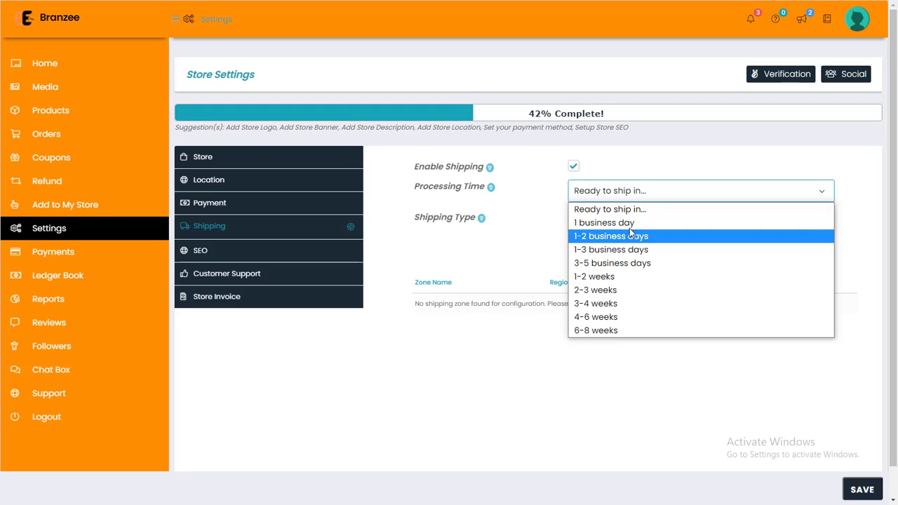
{"action": "key", "text": "Down"}
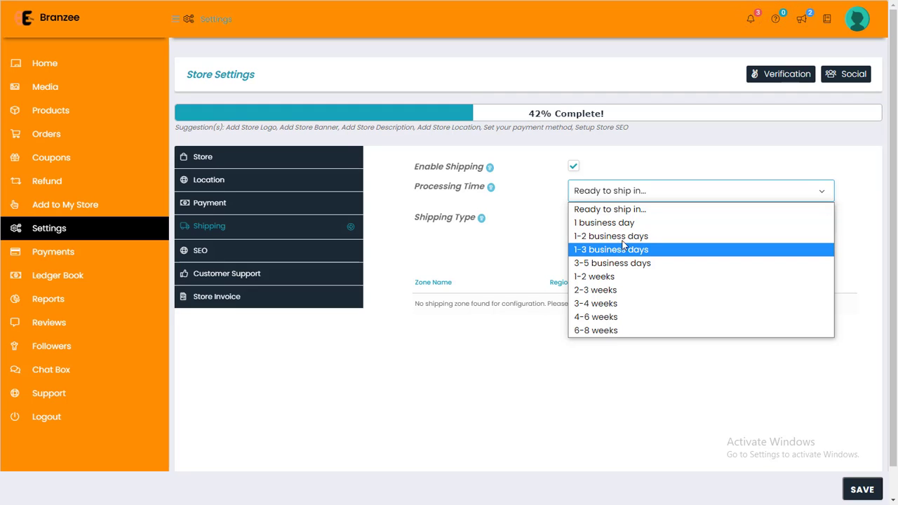
{"action": "left_click", "coordinate": [619, 253]}
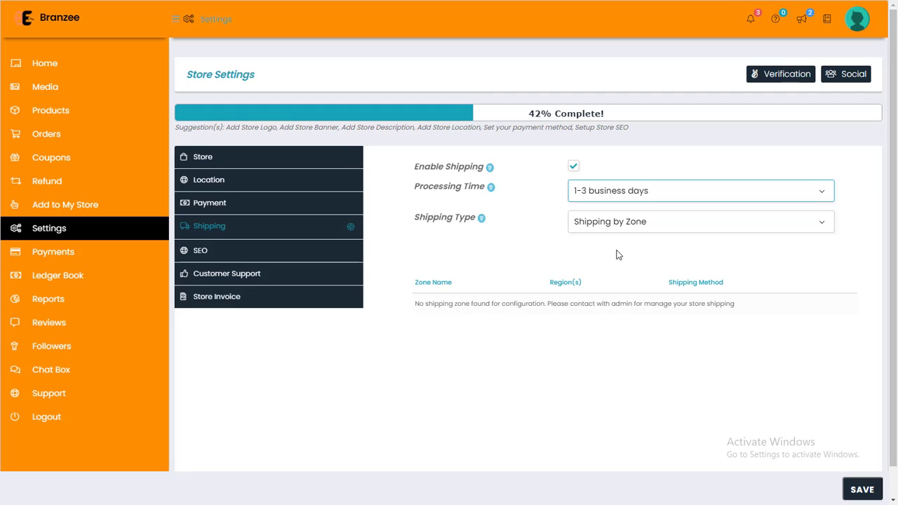
After trying other shipping types, settle on Shipping by Country.
{"action": "left_click", "coordinate": [621, 224]}
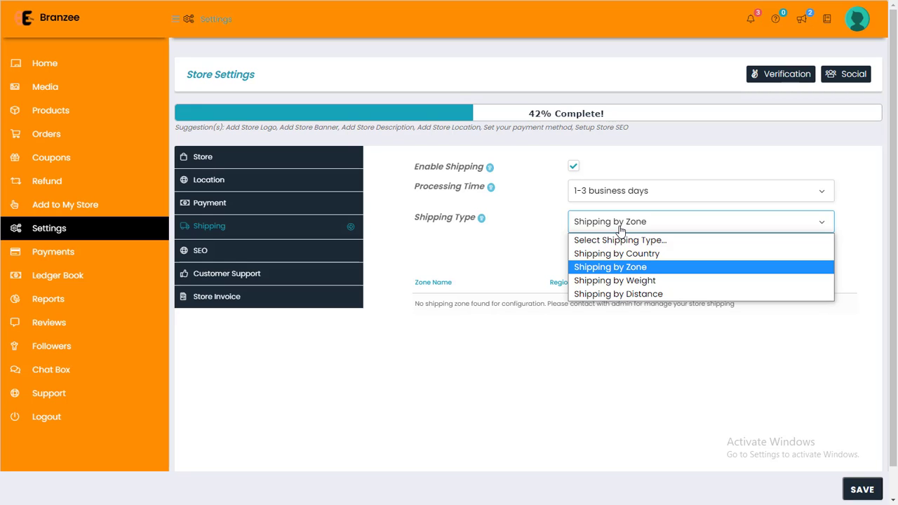
{"action": "left_click", "coordinate": [627, 265]}
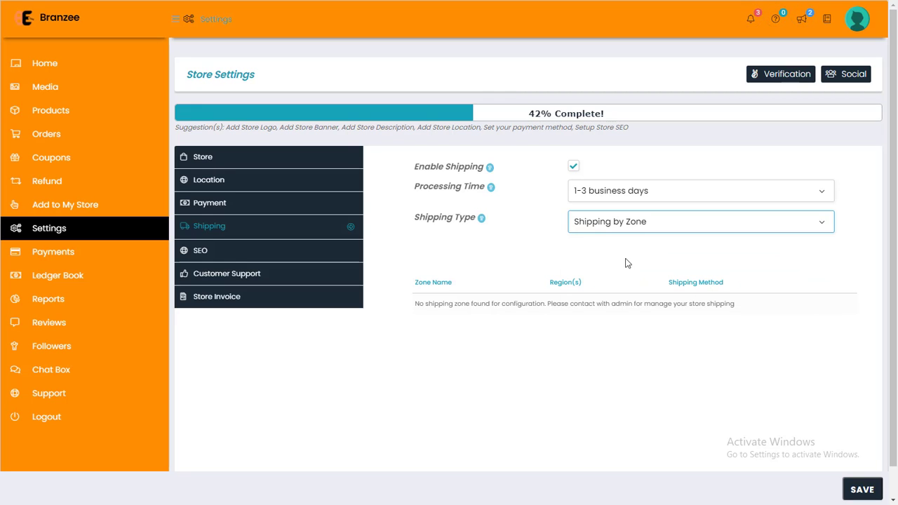
{"action": "left_click", "coordinate": [619, 230]}
{"action": "left_click", "coordinate": [618, 254]}
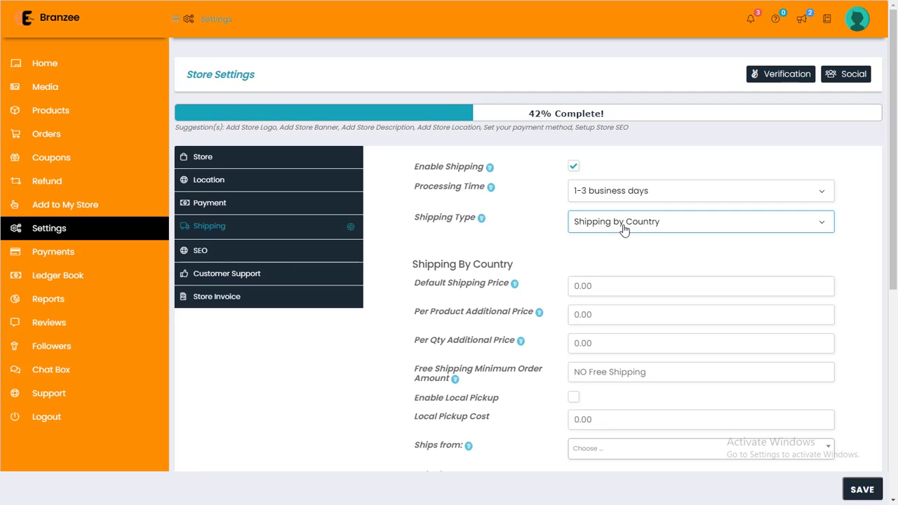
{"action": "left_click", "coordinate": [624, 230]}
{"action": "left_click", "coordinate": [622, 281]}
{"action": "left_click", "coordinate": [612, 222]}
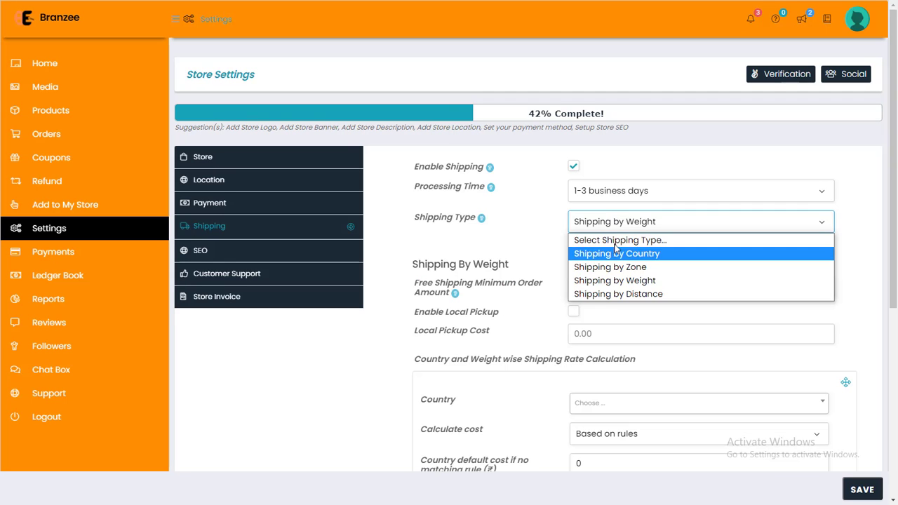
{"action": "left_click", "coordinate": [617, 294]}
{"action": "left_click", "coordinate": [613, 232]}
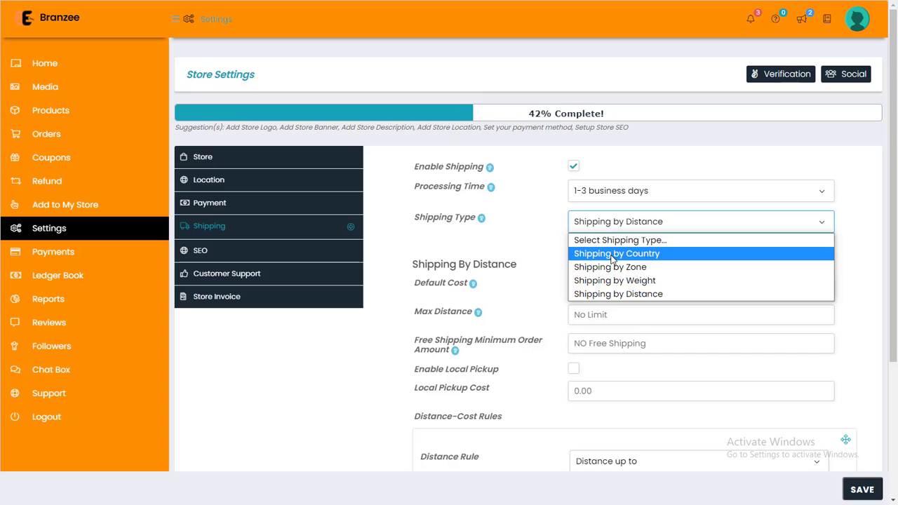
{"action": "left_click", "coordinate": [612, 254]}
Enter 60 as the default shipping price and 20 per additional product.
{"action": "scroll", "coordinate": [611, 257], "scroll_direction": "down", "scroll_amount": 2}
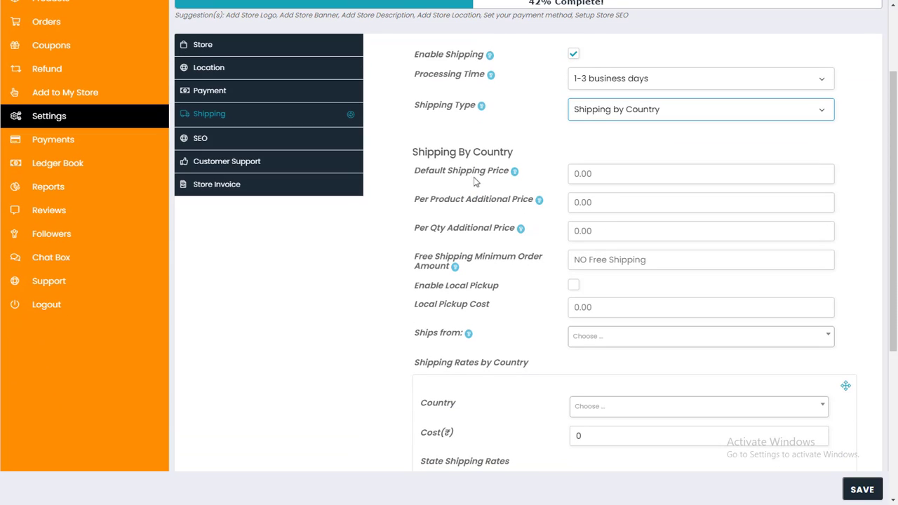
{"action": "left_click", "coordinate": [599, 174]}
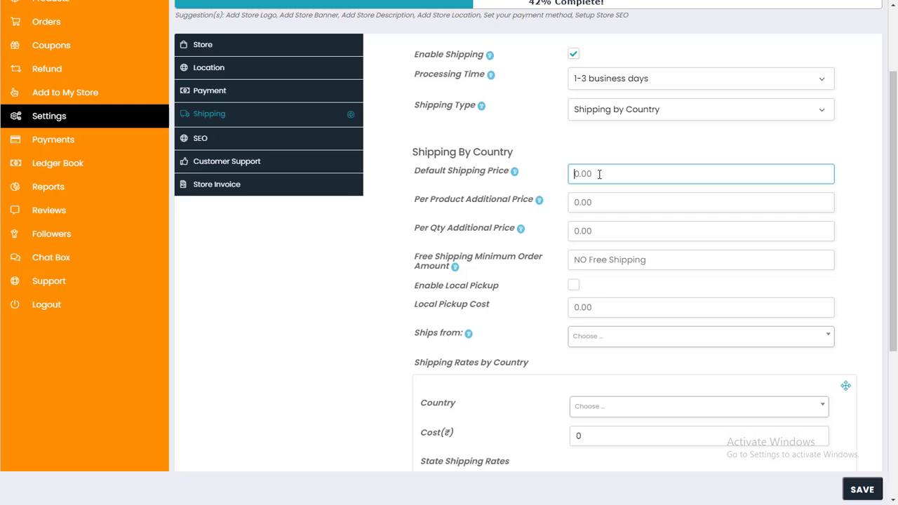
{"action": "scroll", "coordinate": [600, 174], "scroll_direction": "down", "scroll_amount": 1}
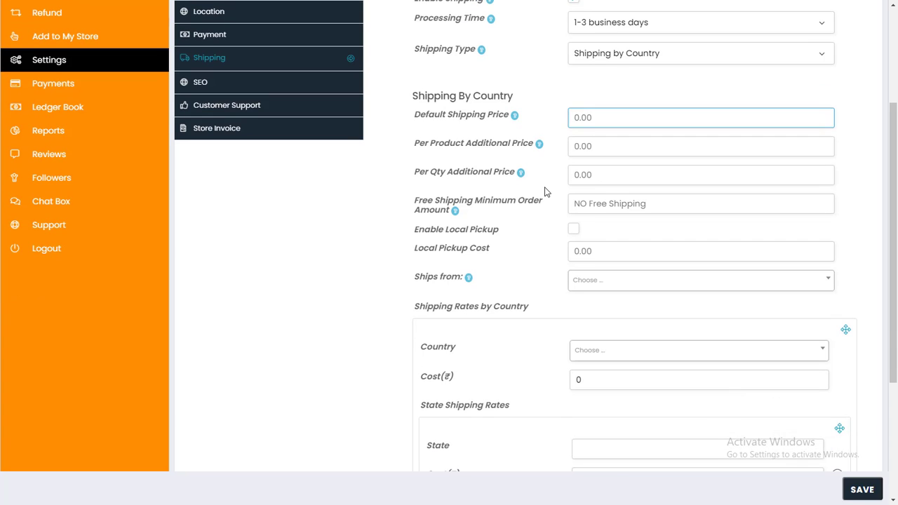
{"action": "scroll", "coordinate": [546, 192], "scroll_direction": "down", "scroll_amount": 2}
{"action": "scroll", "coordinate": [546, 191], "scroll_direction": "up", "scroll_amount": 1}
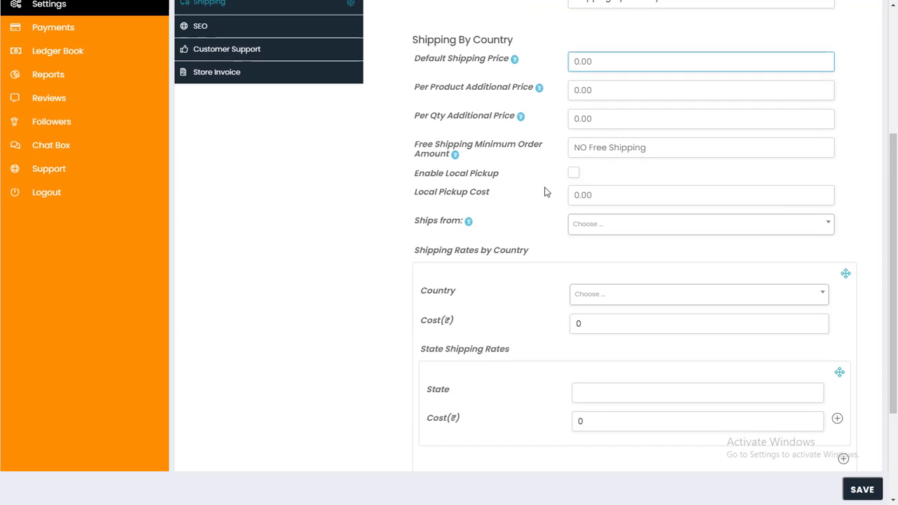
{"action": "scroll", "coordinate": [546, 192], "scroll_direction": "up", "scroll_amount": 1}
{"action": "left_click_drag", "start_coordinate": [417, 118], "coordinate": [504, 124]}
{"action": "left_click_drag", "start_coordinate": [416, 144], "coordinate": [532, 148]}
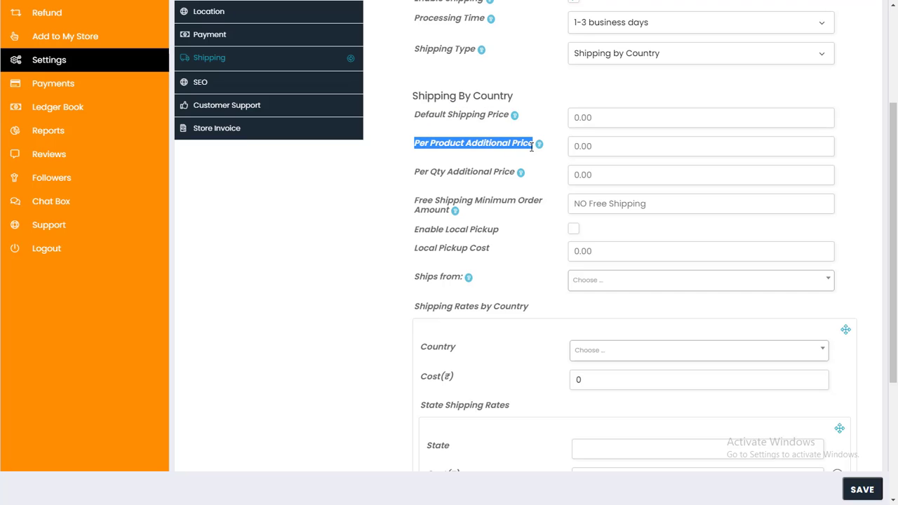
{"action": "left_click", "coordinate": [535, 151]}
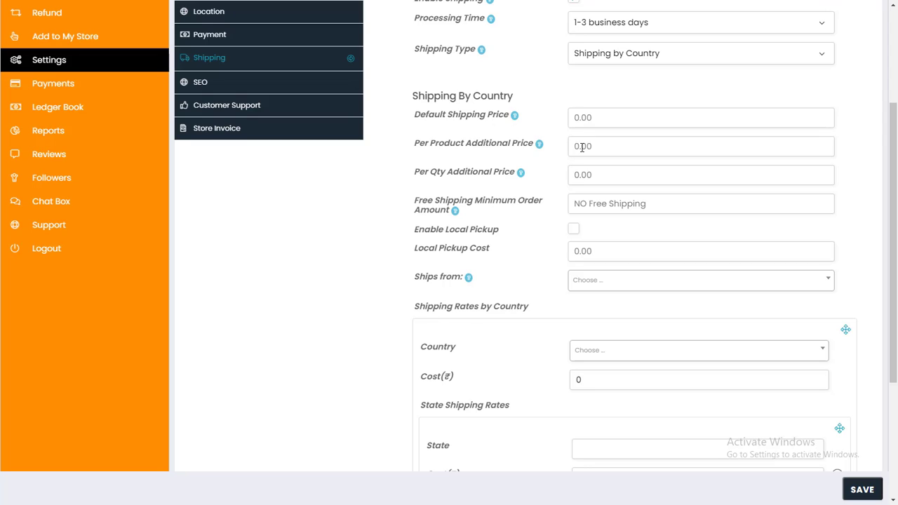
{"action": "left_click", "coordinate": [592, 122]}
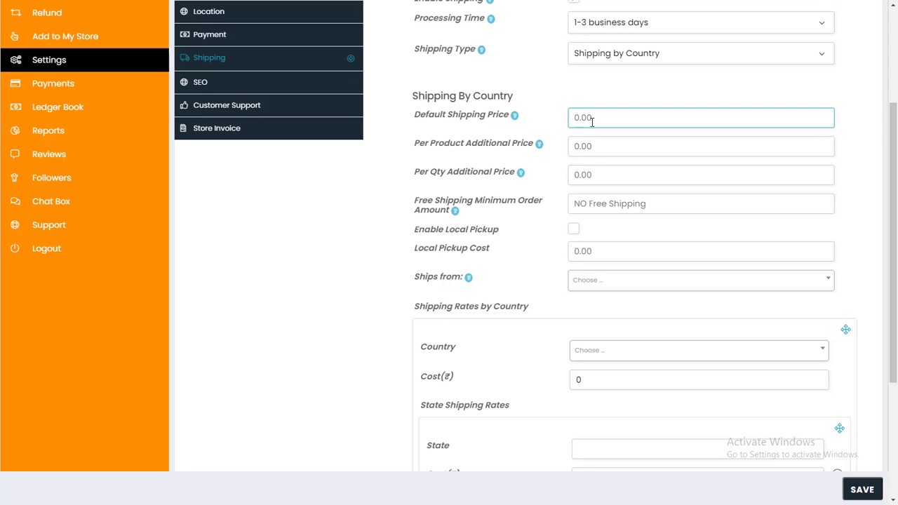
{"action": "type", "text": "60"}
{"action": "left_click", "coordinate": [588, 144]}
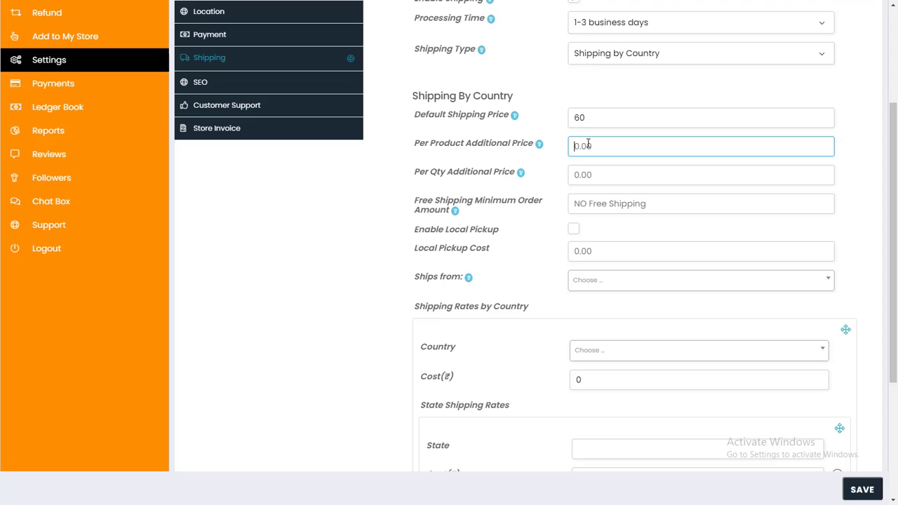
{"action": "type", "text": "20"}
Set the free-shipping minimum order amount to 999.
{"action": "left_click_drag", "start_coordinate": [416, 172], "coordinate": [510, 183]}
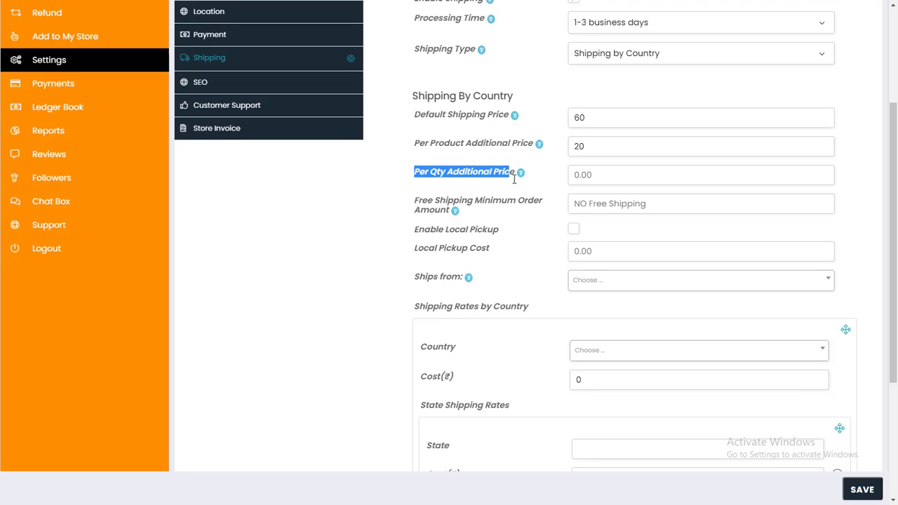
{"action": "left_click", "coordinate": [534, 187]}
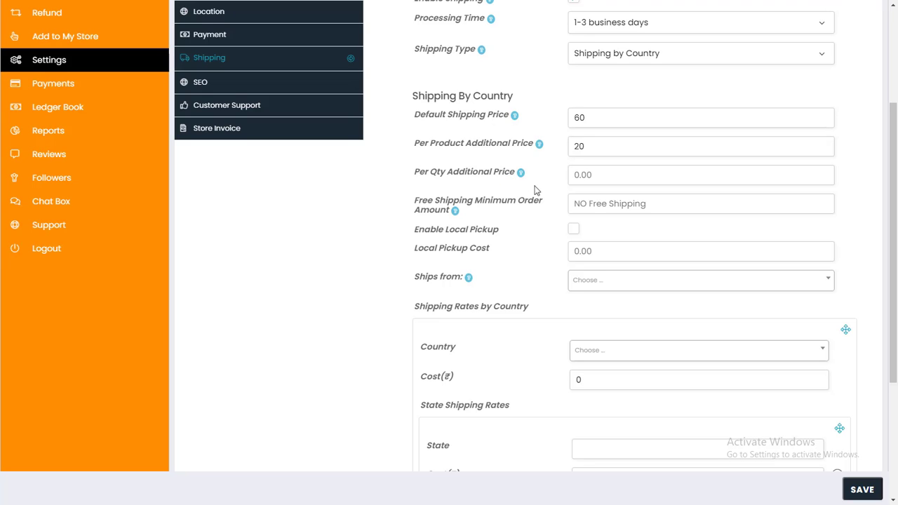
{"action": "left_click", "coordinate": [582, 204]}
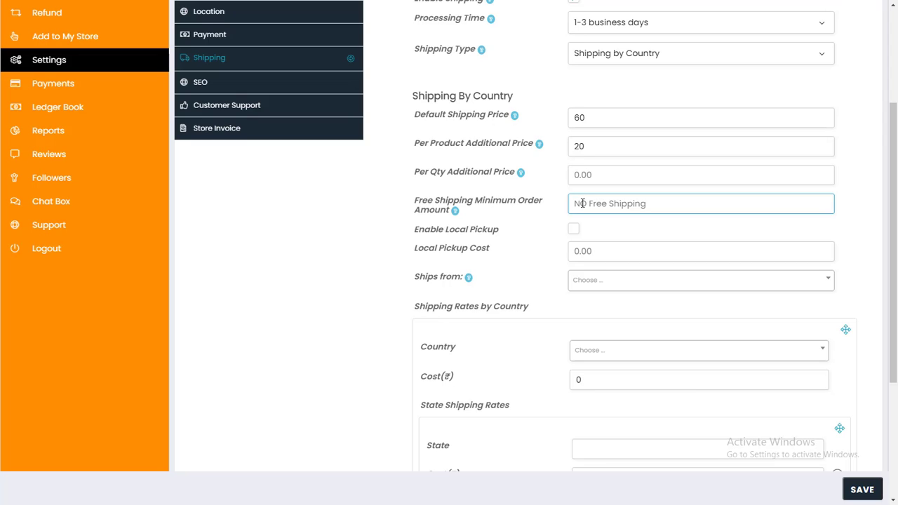
{"action": "type", "text": "999"}
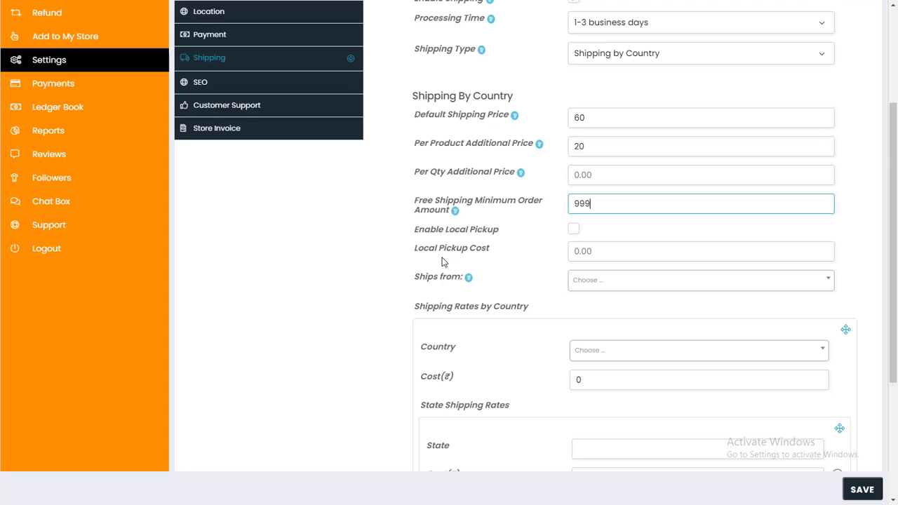
{"action": "scroll", "coordinate": [440, 260], "scroll_direction": "down", "scroll_amount": 2}
Add India as a shipping country with a shipping cost of 60.
{"action": "left_click_drag", "start_coordinate": [415, 194], "coordinate": [538, 203]}
{"action": "left_click", "coordinate": [538, 203]}
{"action": "left_click", "coordinate": [593, 238]}
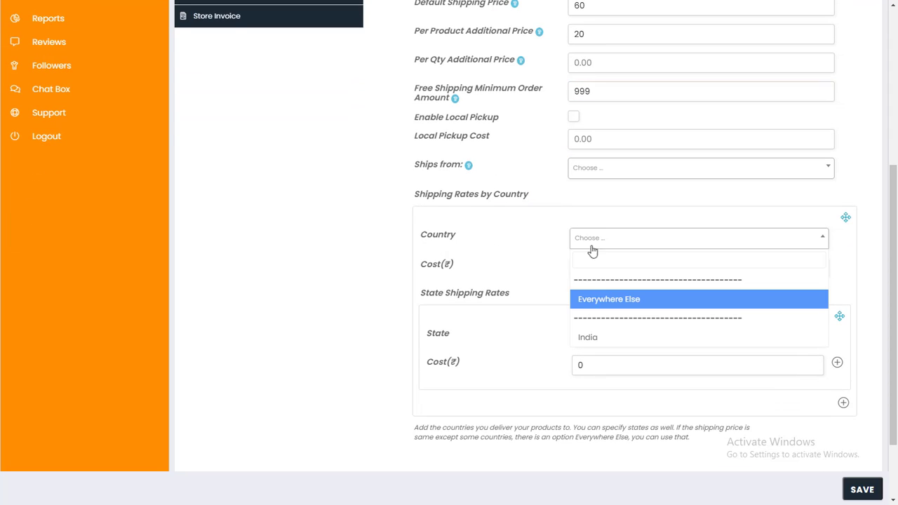
{"action": "left_click", "coordinate": [596, 336]}
{"action": "left_click", "coordinate": [591, 269]}
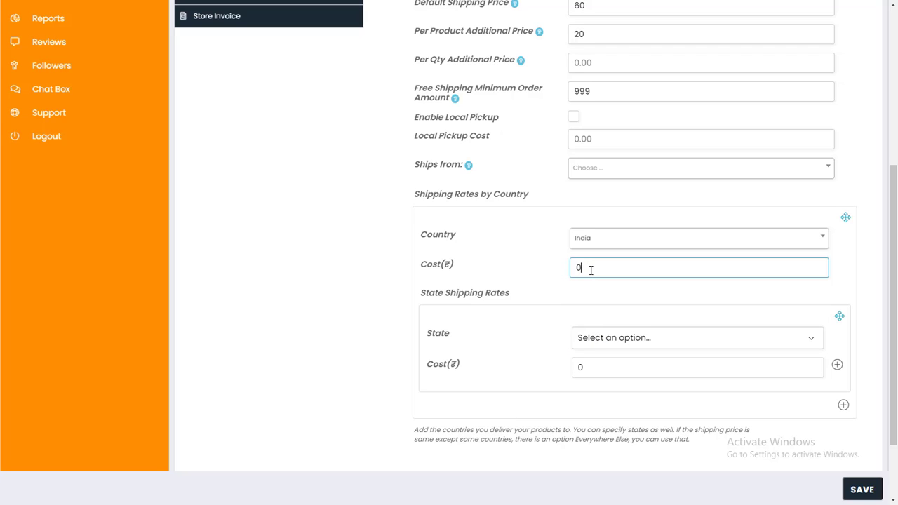
{"action": "double_click", "coordinate": [591, 269]}
{"action": "type", "text": "60"}
Add an Everywhere Else state rate of 20 for India and save the shipping settings.
{"action": "left_click", "coordinate": [611, 337]}
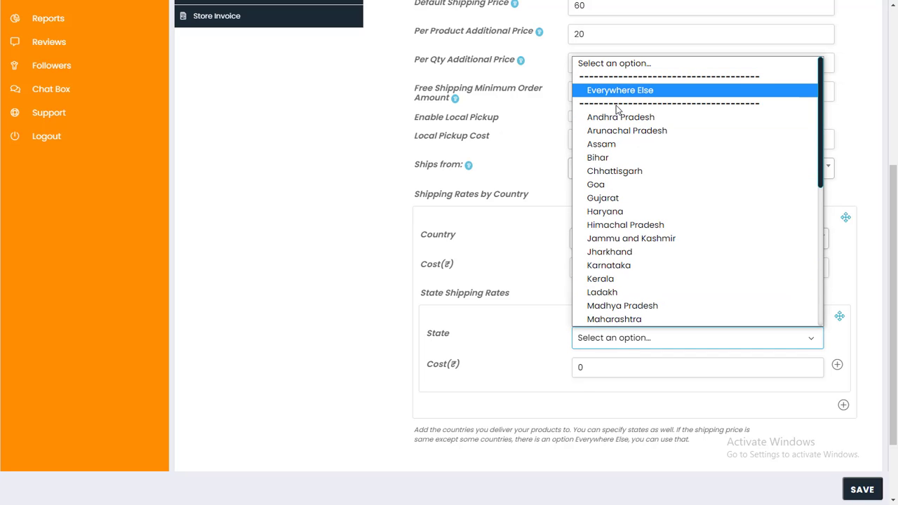
{"action": "left_click", "coordinate": [449, 259]}
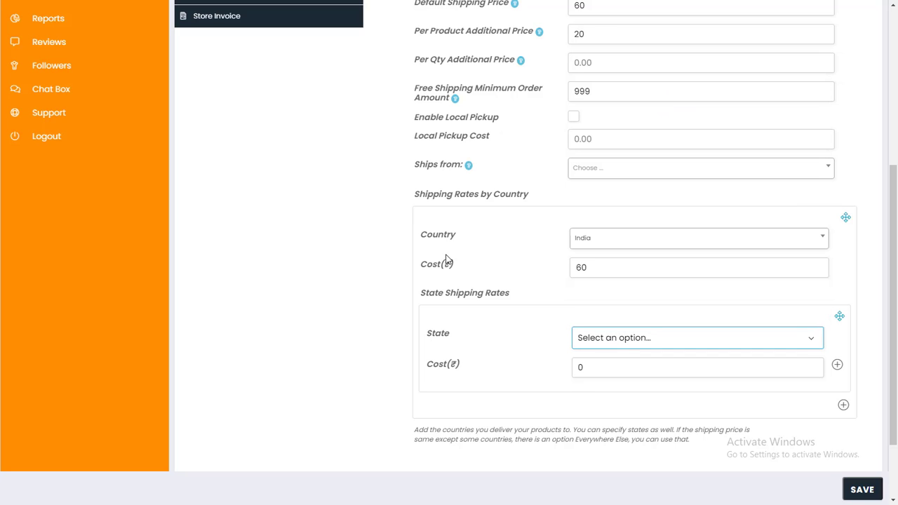
{"action": "left_click", "coordinate": [608, 247]}
{"action": "left_click", "coordinate": [608, 248]}
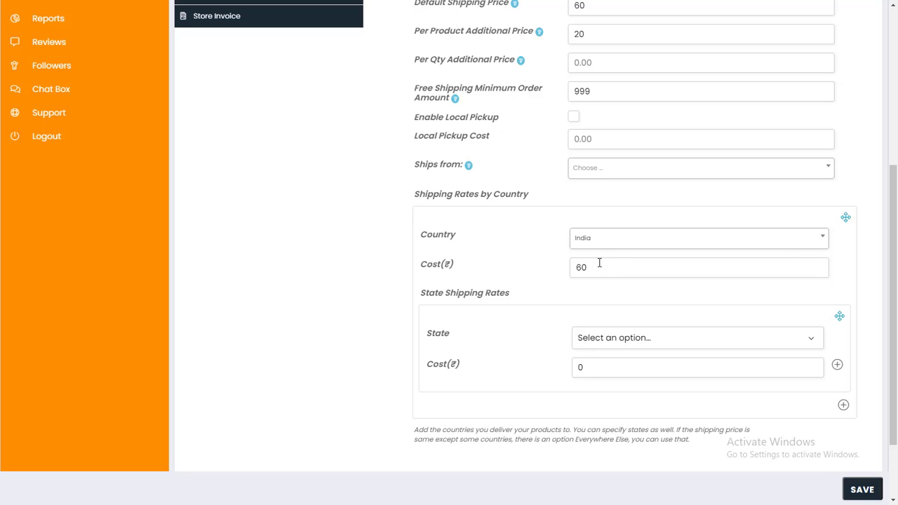
{"action": "left_click", "coordinate": [605, 343]}
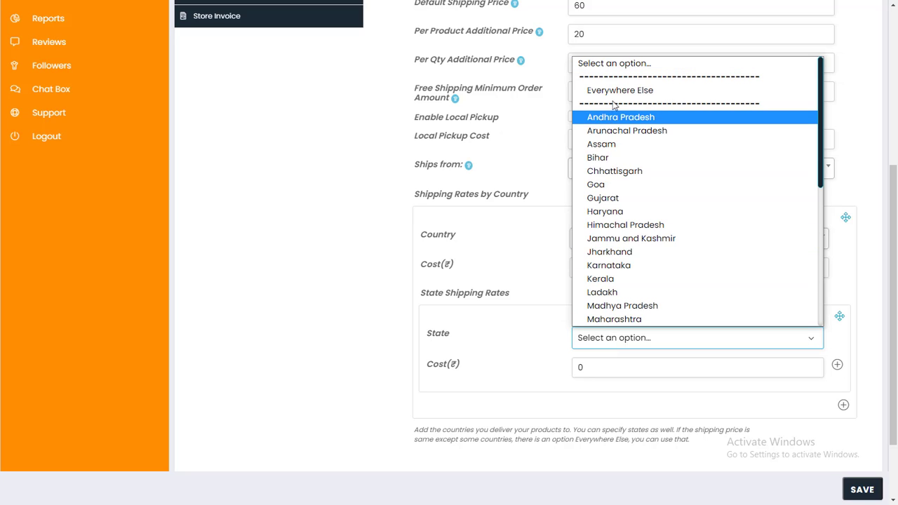
{"action": "left_click", "coordinate": [616, 92]}
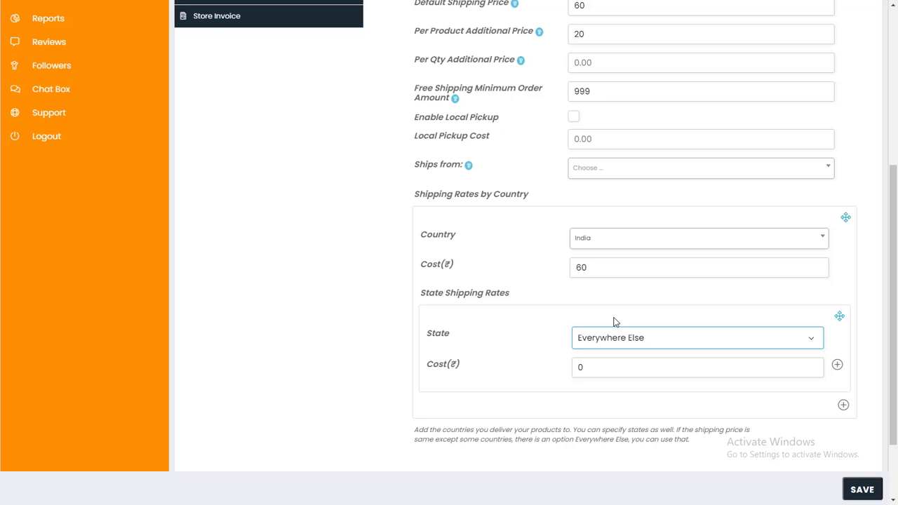
{"action": "left_click_drag", "start_coordinate": [602, 363], "coordinate": [568, 364]}
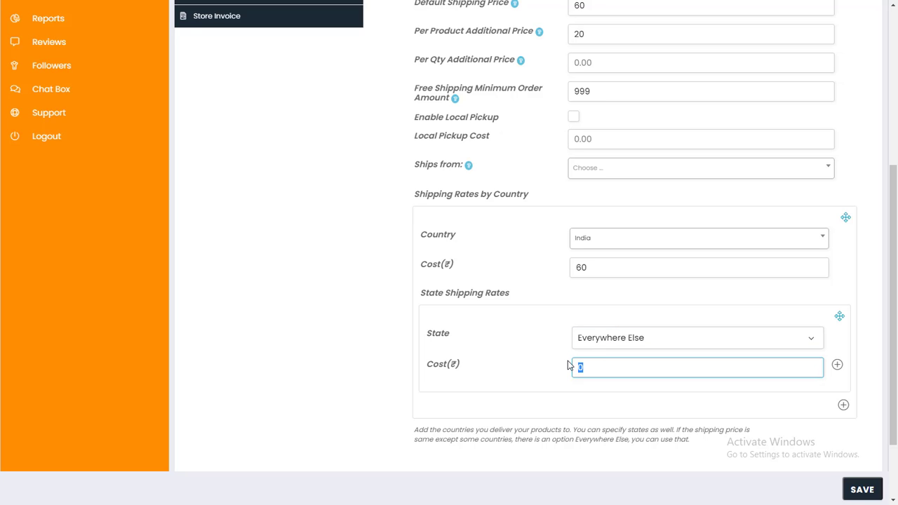
{"action": "type", "text": "20"}
{"action": "scroll", "coordinate": [597, 379], "scroll_direction": "down", "scroll_amount": 1}
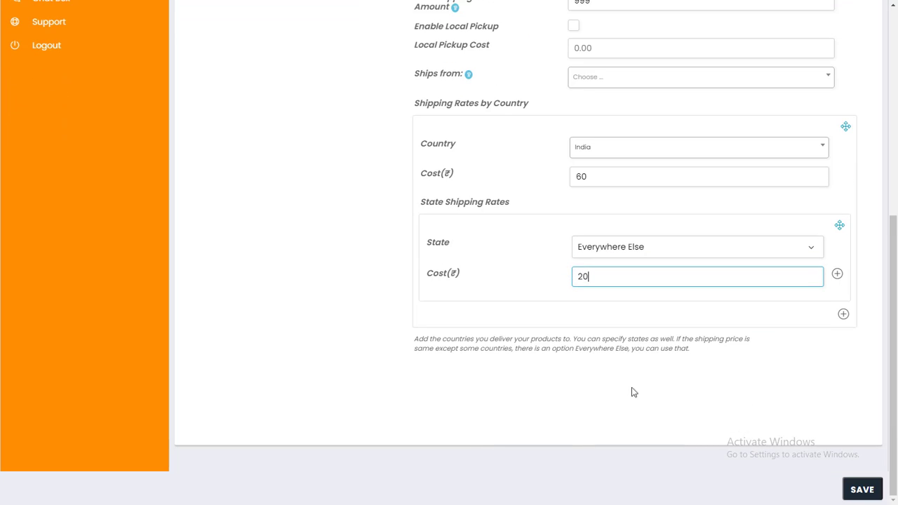
{"action": "left_click", "coordinate": [858, 488]}
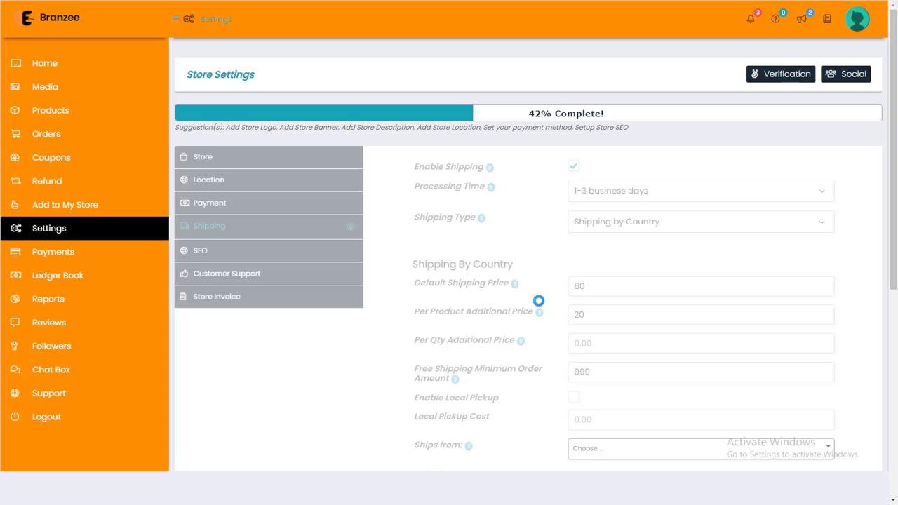
Check the 'Settings saved successfully' message, then open the store's SEO settings to view General Setup.
{"action": "left_click_drag", "start_coordinate": [205, 490], "coordinate": [332, 495]}
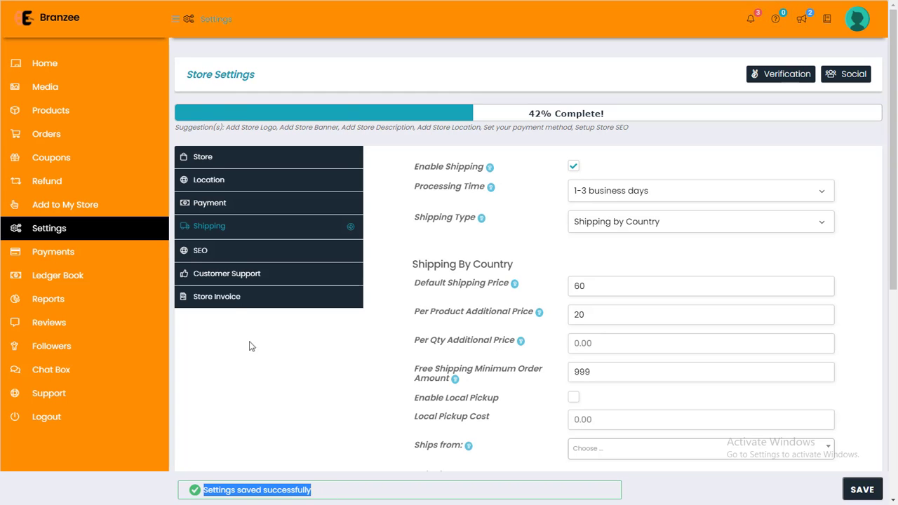
{"action": "left_click", "coordinate": [201, 254]}
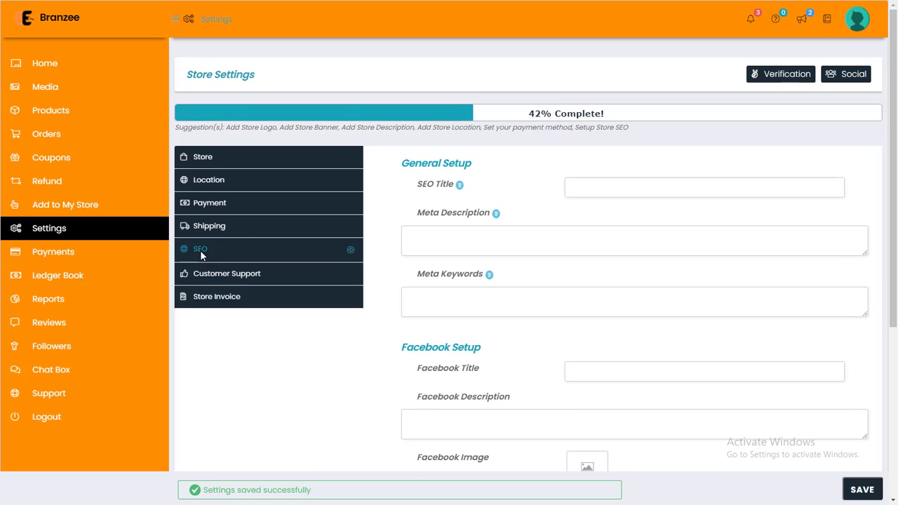
{"action": "left_click_drag", "start_coordinate": [404, 165], "coordinate": [477, 173]}
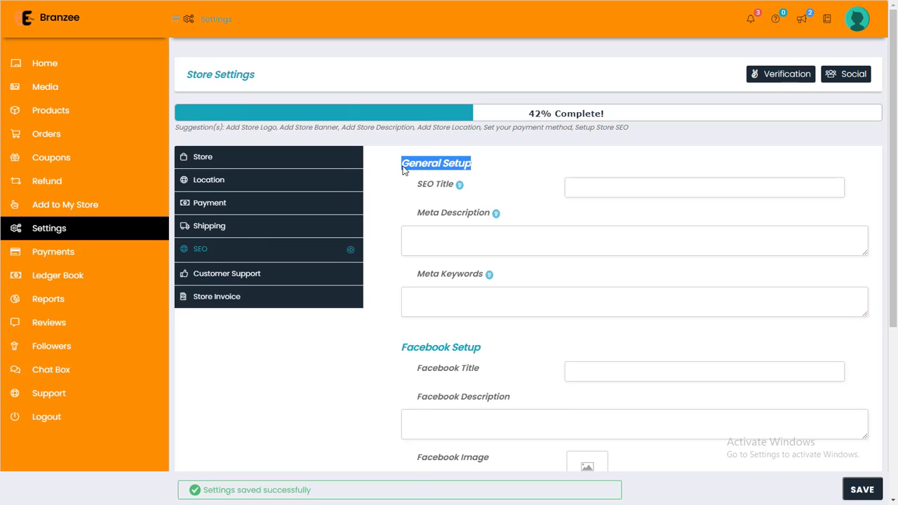
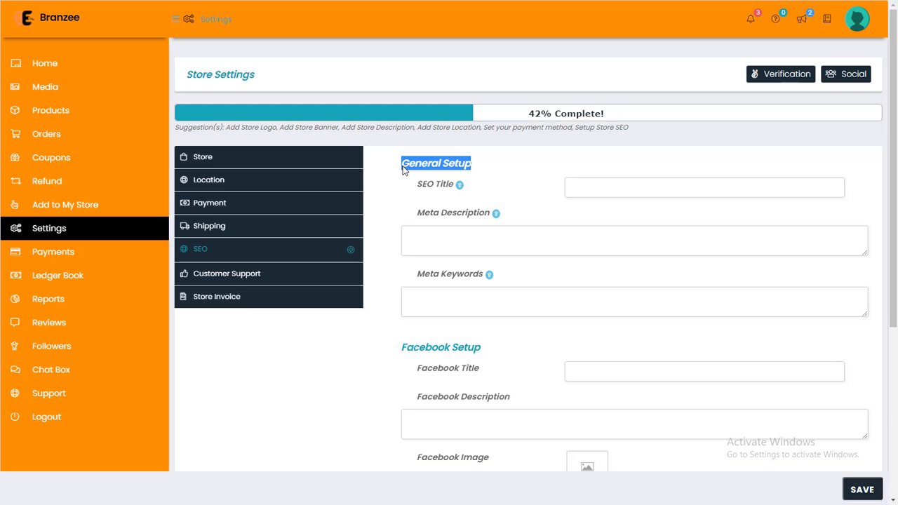
Enter an SEO title naming Nick Fashion, T-shirts and women's clothing, correcting typos.
{"action": "left_click", "coordinate": [557, 181]}
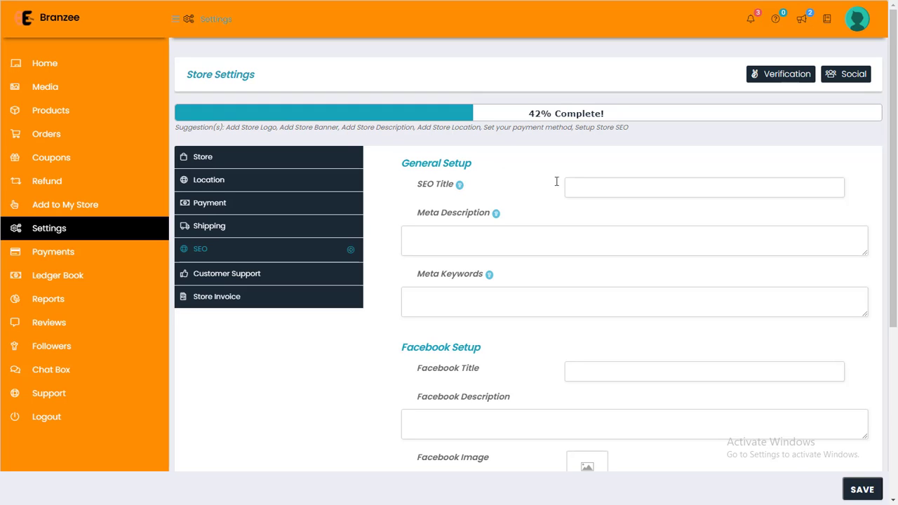
{"action": "left_click", "coordinate": [581, 186]}
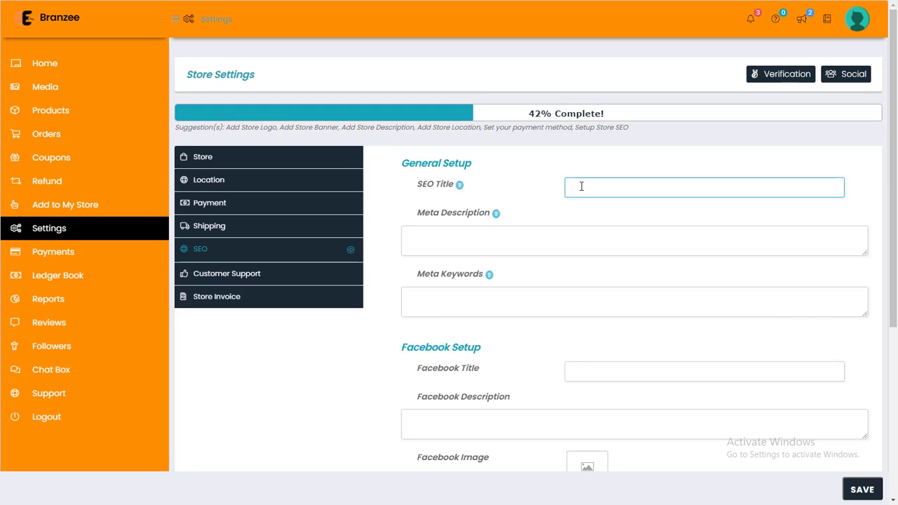
{"action": "type", "text": "Nick Fashion | Thsirt| Women Cloy"}
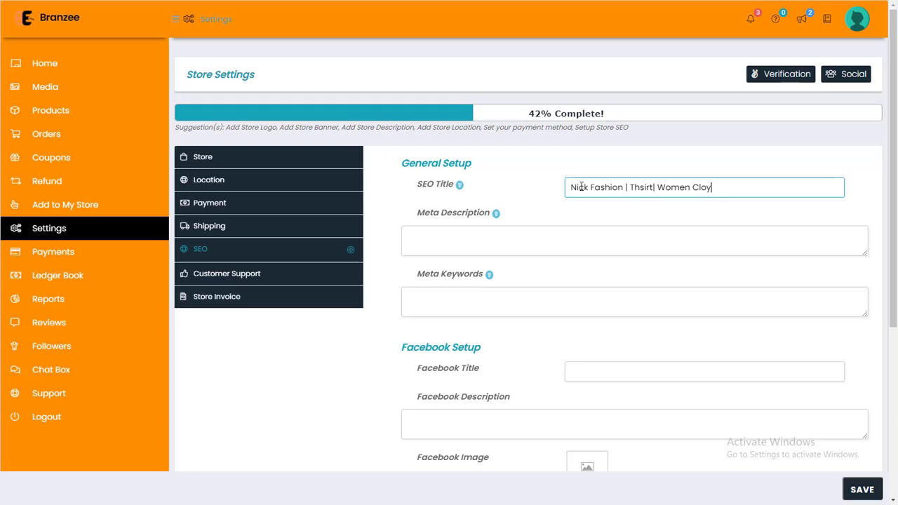
{"action": "key", "text": "BackSpace"}
{"action": "type", "text": "th"}
Fill the Meta Keywords with 'T-Shirt, Women Fashion,'.
{"action": "left_click", "coordinate": [498, 239]}
{"action": "left_click", "coordinate": [485, 304]}
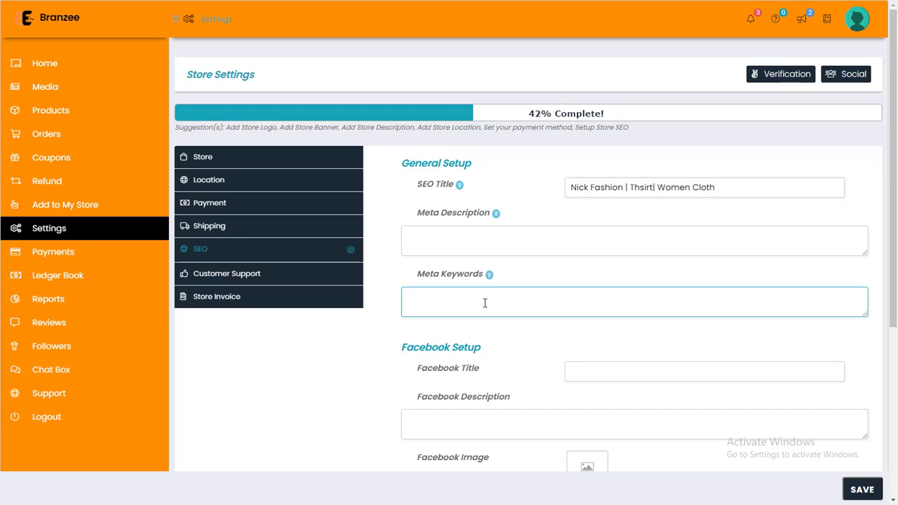
{"action": "type", "text": "T-Shirt, Women Fashion,"}
{"action": "left_click_drag", "start_coordinate": [409, 298], "coordinate": [527, 301]}
{"action": "scroll", "coordinate": [527, 305], "scroll_direction": "down", "scroll_amount": 2}
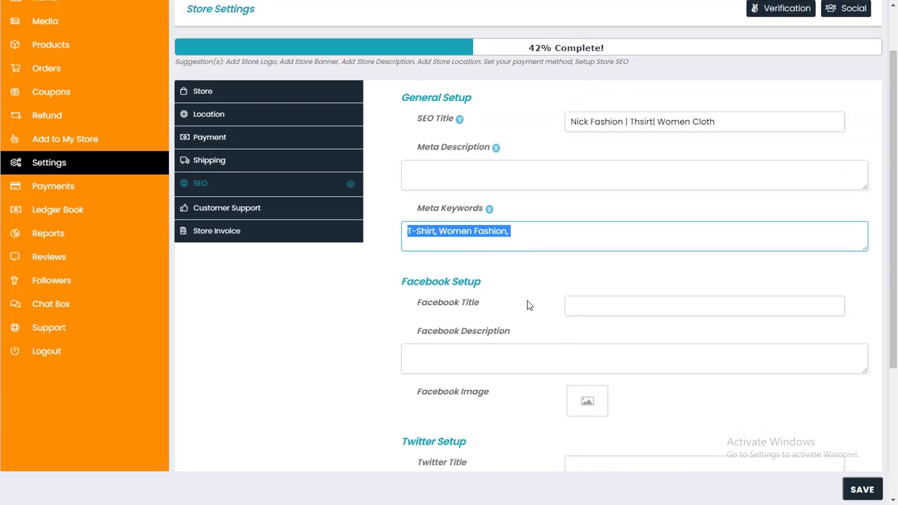
{"action": "scroll", "coordinate": [529, 306], "scroll_direction": "down", "scroll_amount": 2}
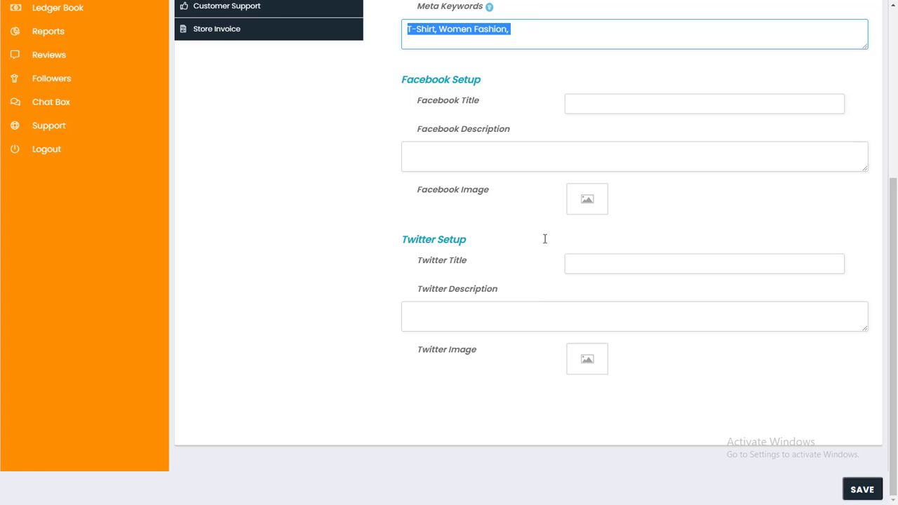
Review the Facebook title and description fields and the General Setup fields.
{"action": "left_click", "coordinate": [579, 111]}
{"action": "left_click", "coordinate": [479, 161]}
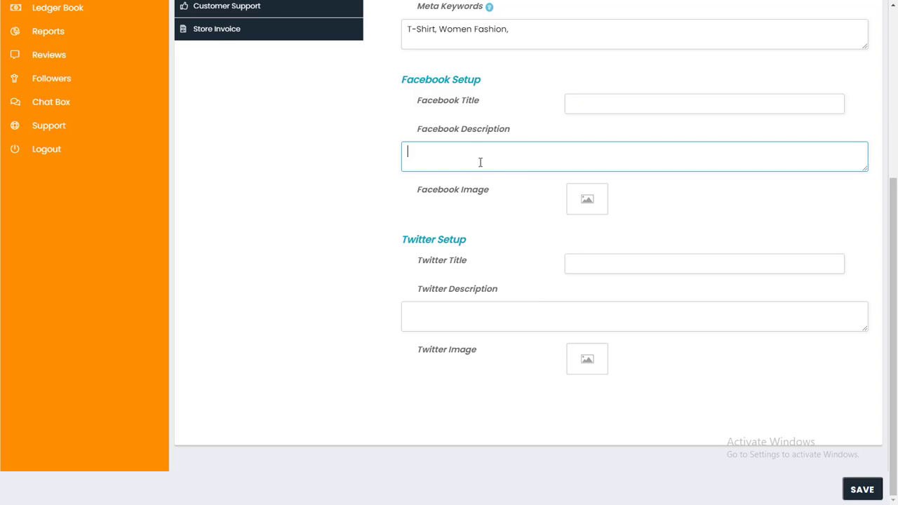
{"action": "scroll", "coordinate": [592, 214], "scroll_direction": "up", "scroll_amount": 5}
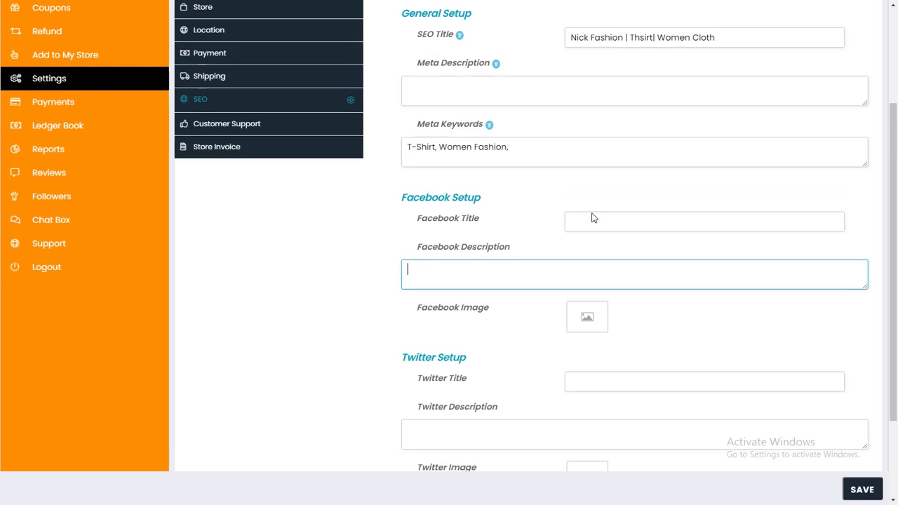
{"action": "left_click_drag", "start_coordinate": [402, 166], "coordinate": [772, 203]}
{"action": "scroll", "coordinate": [822, 301], "scroll_direction": "down", "scroll_amount": 4}
{"action": "scroll", "coordinate": [816, 373], "scroll_direction": "up", "scroll_amount": 4}
Open Customer Support and review the Phone, Email and address-to-Country details.
{"action": "left_click", "coordinate": [772, 215]}
{"action": "left_click", "coordinate": [245, 279]}
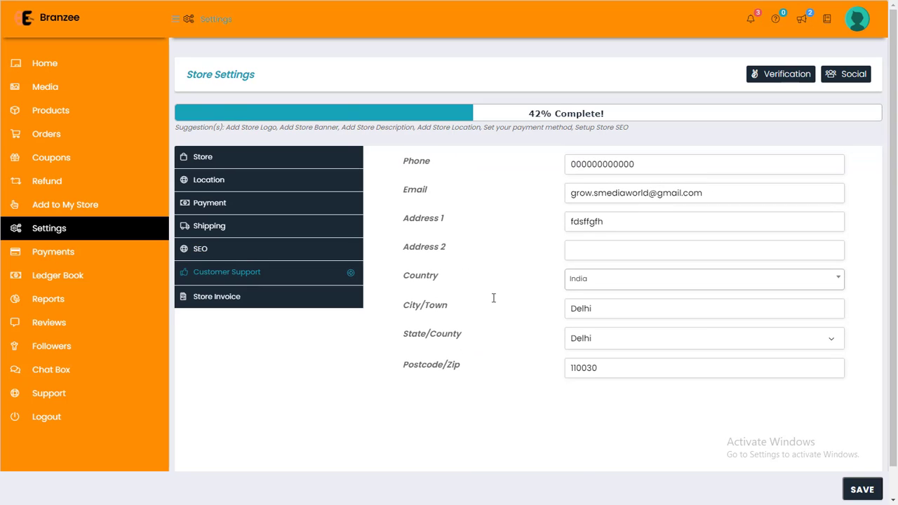
{"action": "left_click_drag", "start_coordinate": [435, 169], "coordinate": [798, 414]}
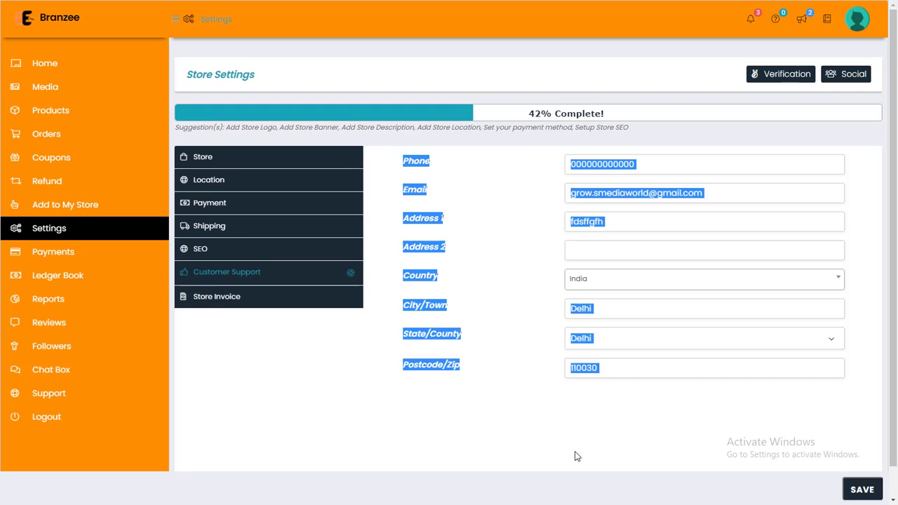
{"action": "left_click", "coordinate": [804, 405]}
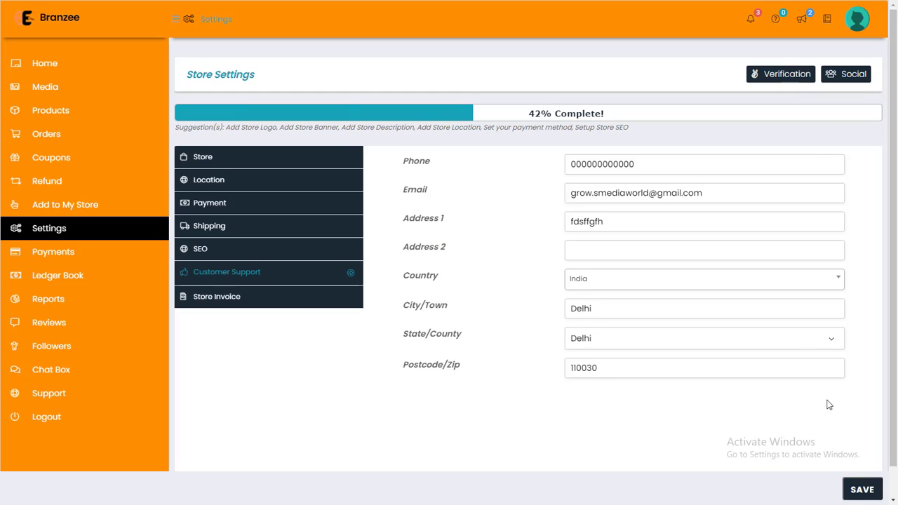
{"action": "left_click_drag", "start_coordinate": [850, 403], "coordinate": [784, 386]}
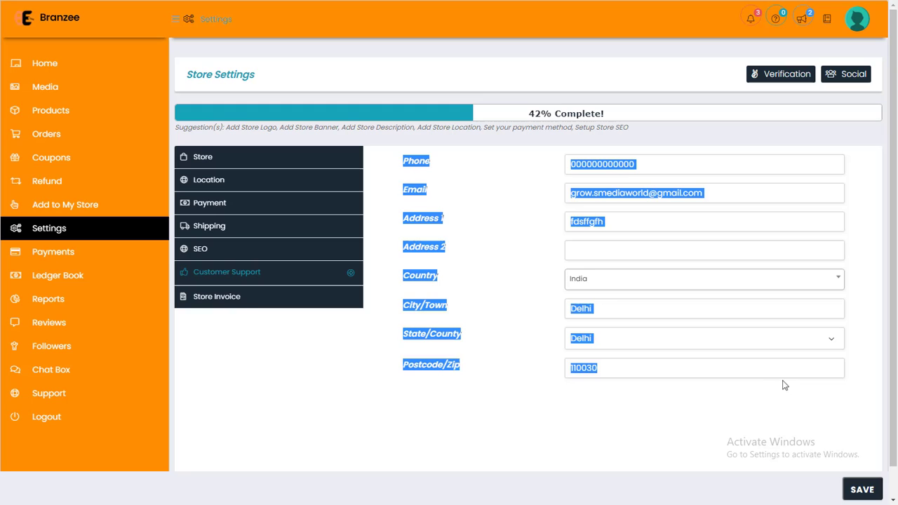
{"action": "left_click", "coordinate": [401, 161]}
{"action": "left_click_drag", "start_coordinate": [405, 168], "coordinate": [797, 436]}
In Store Invoice settings, set the invoice number prefix to 2.
{"action": "left_click", "coordinate": [244, 305]}
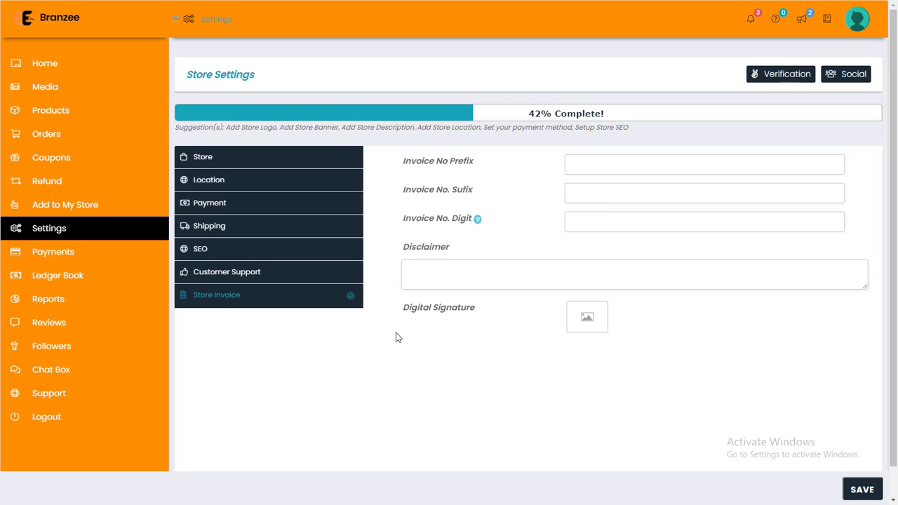
{"action": "left_click", "coordinate": [590, 164]}
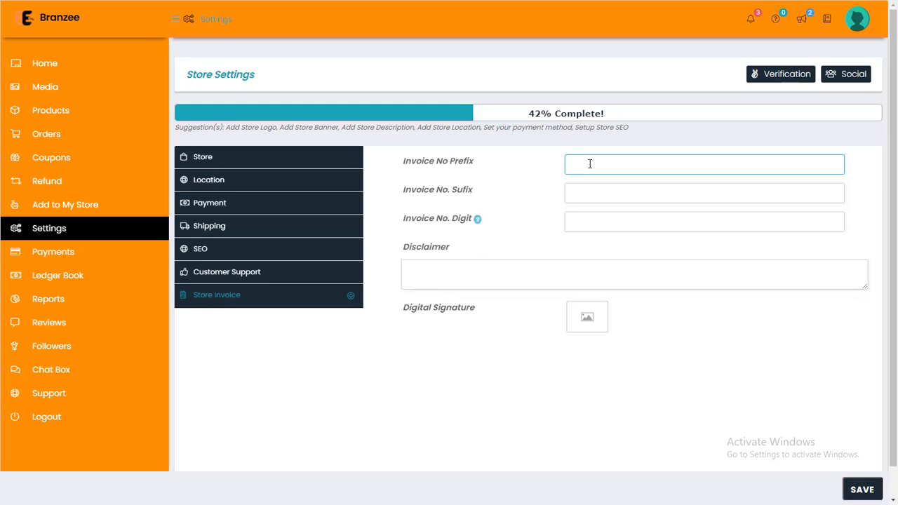
{"action": "type", "text": "2"}
Bring up the image chooser for the Digital Signature.
{"action": "mouse_move", "coordinate": [478, 220]}
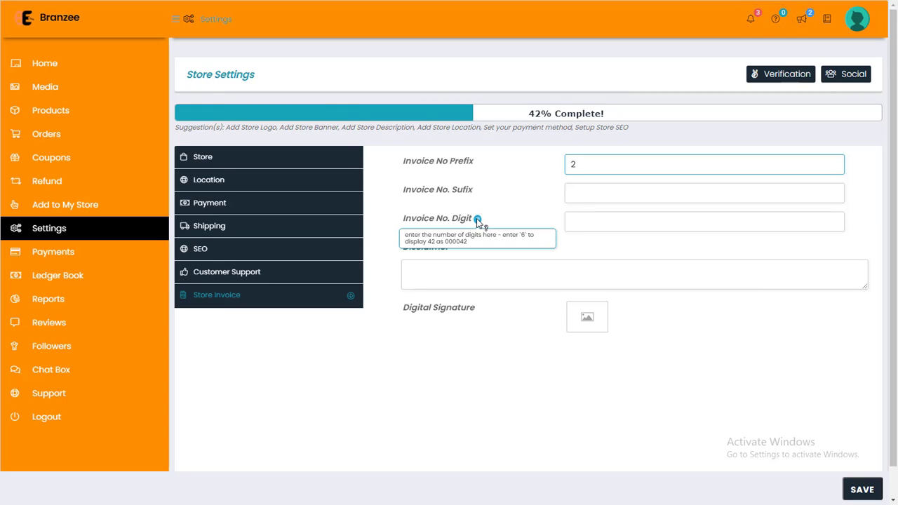
{"action": "left_click", "coordinate": [549, 277]}
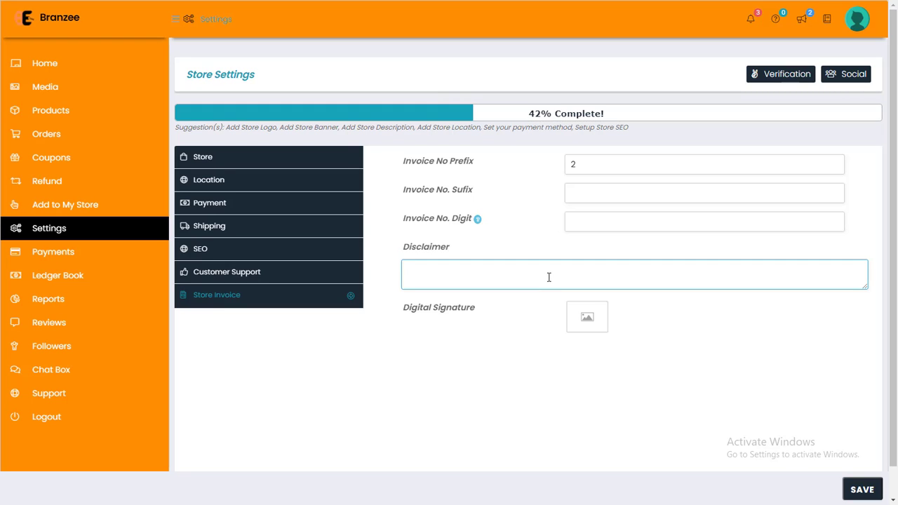
{"action": "left_click_drag", "start_coordinate": [405, 310], "coordinate": [629, 319]}
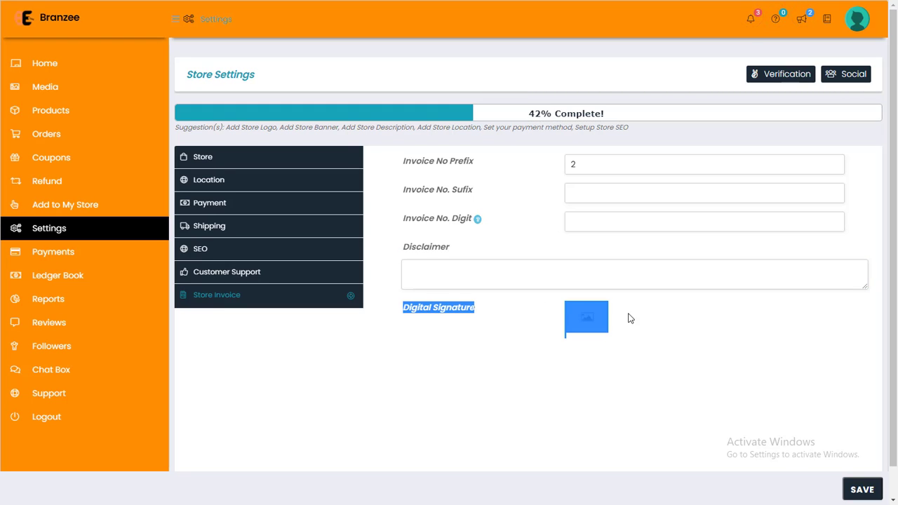
{"action": "left_click", "coordinate": [637, 331]}
{"action": "left_click", "coordinate": [573, 316]}
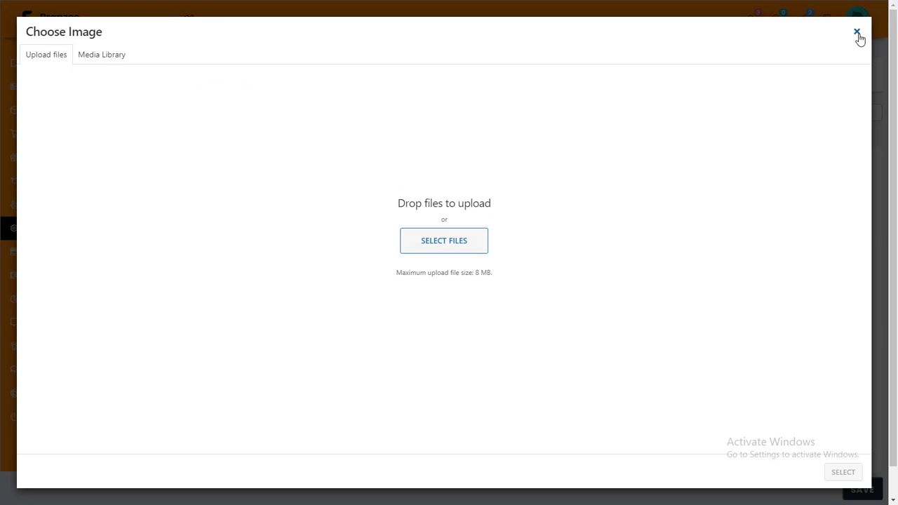
Upload the WhatsApp signature photo from Downloads as the Digital Signature image.
{"action": "left_click", "coordinate": [857, 33]}
{"action": "left_click", "coordinate": [588, 319]}
{"action": "left_click", "coordinate": [427, 241]}
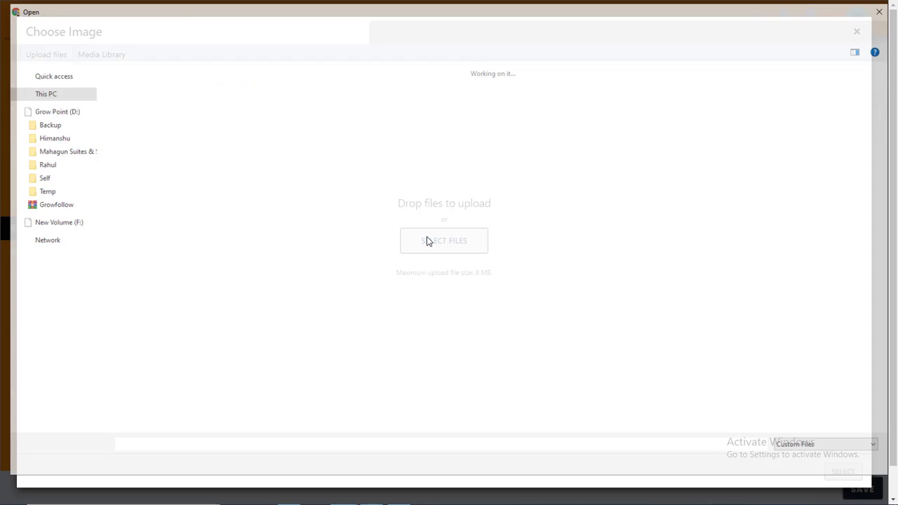
{"action": "scroll", "coordinate": [516, 284], "scroll_direction": "down", "scroll_amount": 10}
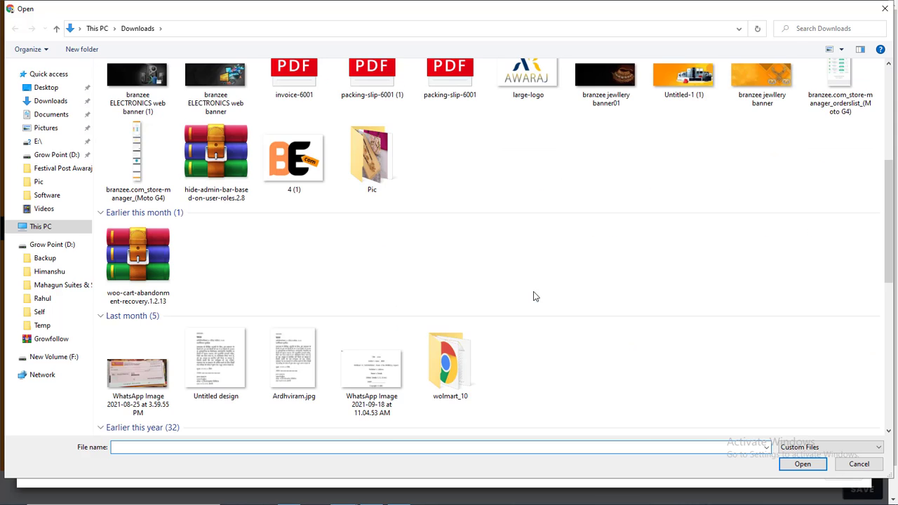
{"action": "scroll", "coordinate": [533, 296], "scroll_direction": "up", "scroll_amount": 2}
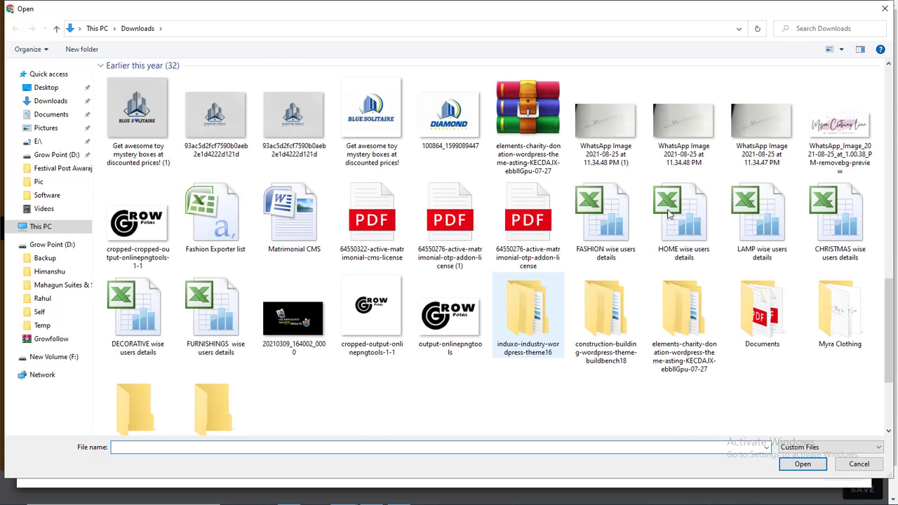
{"action": "double_click", "coordinate": [777, 146]}
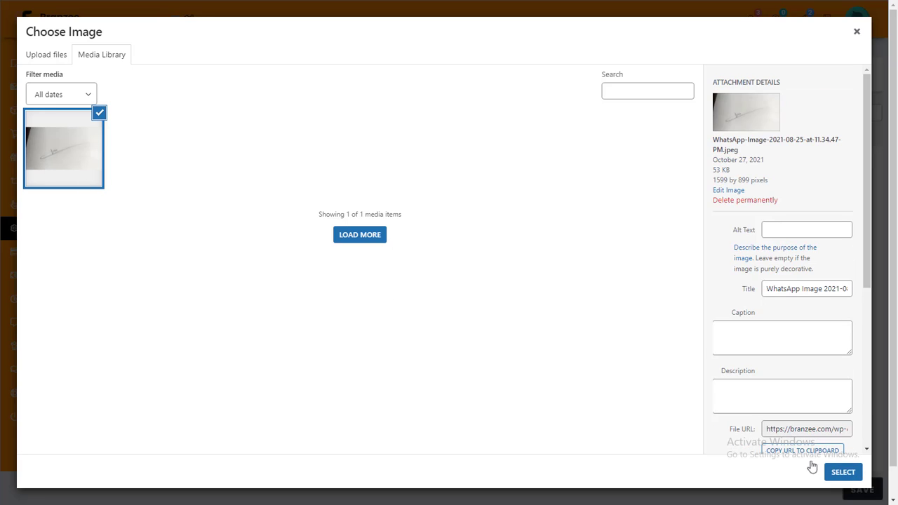
{"action": "left_click", "coordinate": [842, 473]}
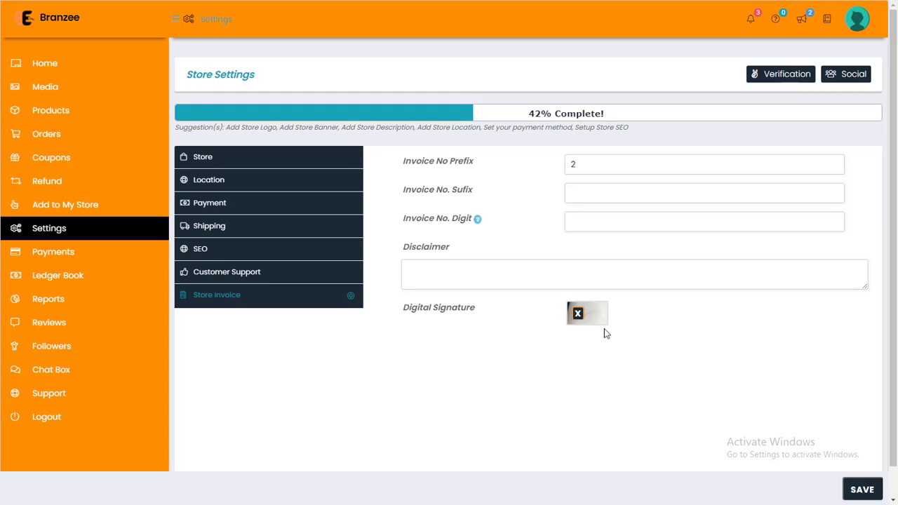
Save the store invoice settings, then view Payments showing no October 2021 transactions.
{"action": "mouse_move", "coordinate": [624, 327]}
{"action": "left_mouse_down"}
{"action": "mouse_move", "coordinate": [419, 308]}
{"action": "mouse_move", "coordinate": [401, 279]}
{"action": "mouse_move", "coordinate": [411, 226]}
{"action": "mouse_move", "coordinate": [401, 181]}
{"action": "left_mouse_up"}
{"action": "left_click", "coordinate": [398, 177]}
{"action": "scroll", "coordinate": [398, 177], "scroll_direction": "down", "scroll_amount": 1}
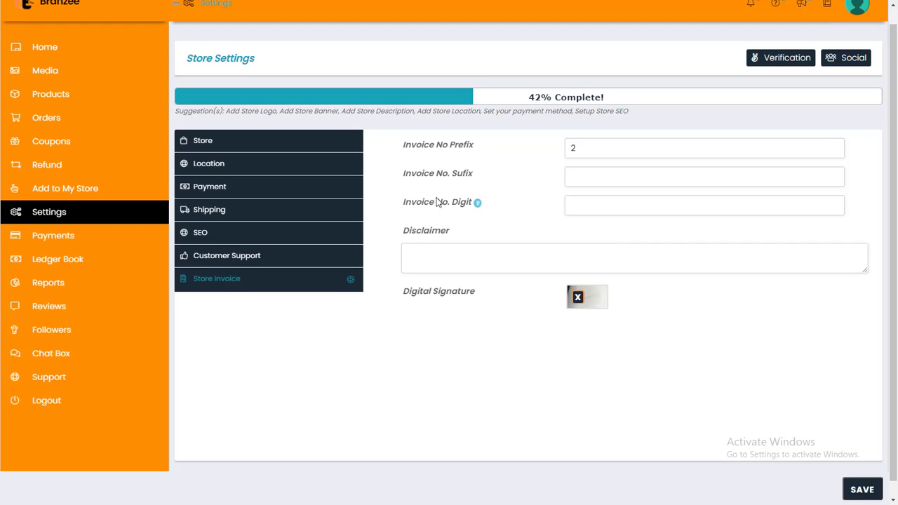
{"action": "left_click", "coordinate": [871, 489]}
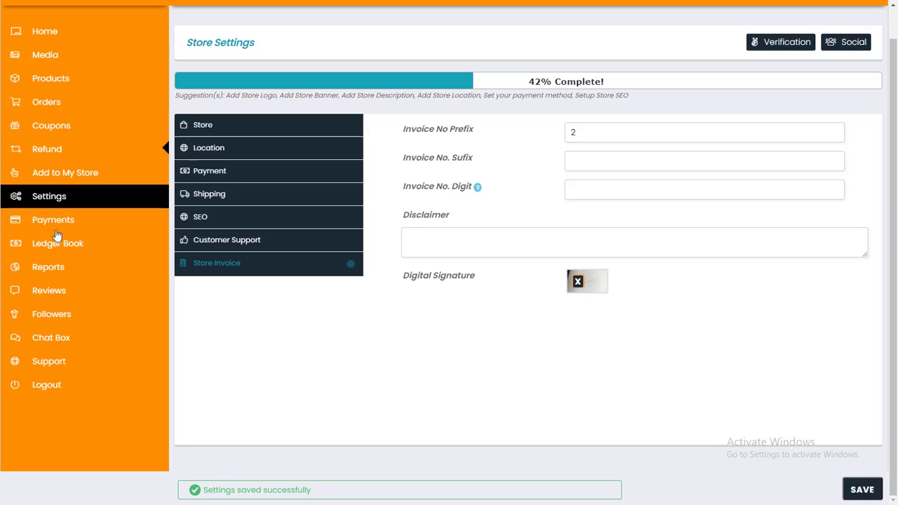
{"action": "left_click", "coordinate": [25, 223]}
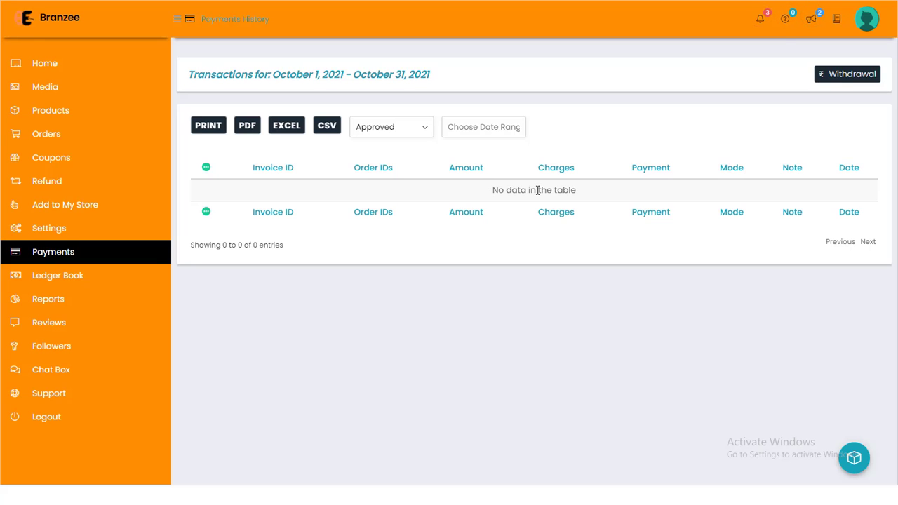
{"action": "left_click_drag", "start_coordinate": [536, 191], "coordinate": [582, 191]}
{"action": "left_click", "coordinate": [583, 193]}
Check the withdrawal threshold, select all withdrawal requests, then go to the Ledger Book.
{"action": "left_click", "coordinate": [846, 83]}
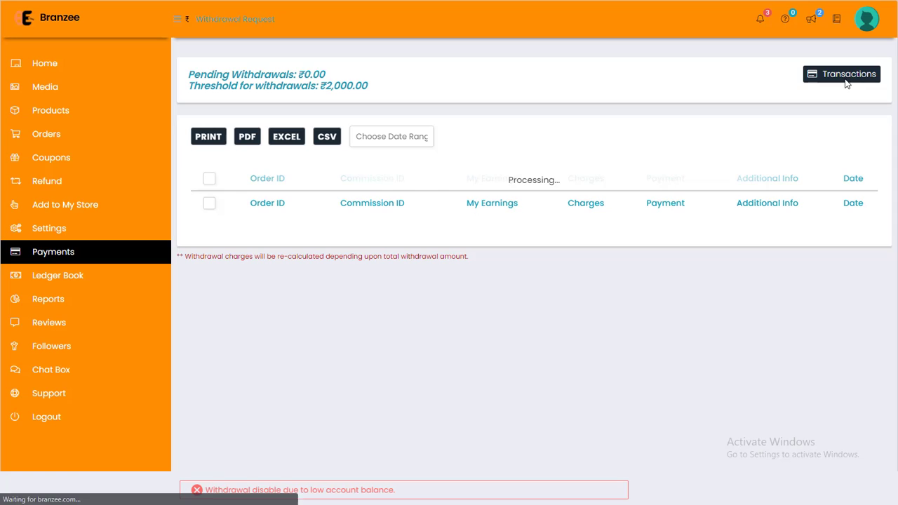
{"action": "left_click_drag", "start_coordinate": [193, 87], "coordinate": [377, 88]}
{"action": "left_click", "coordinate": [373, 87]}
{"action": "left_click_drag", "start_coordinate": [320, 87], "coordinate": [348, 84]}
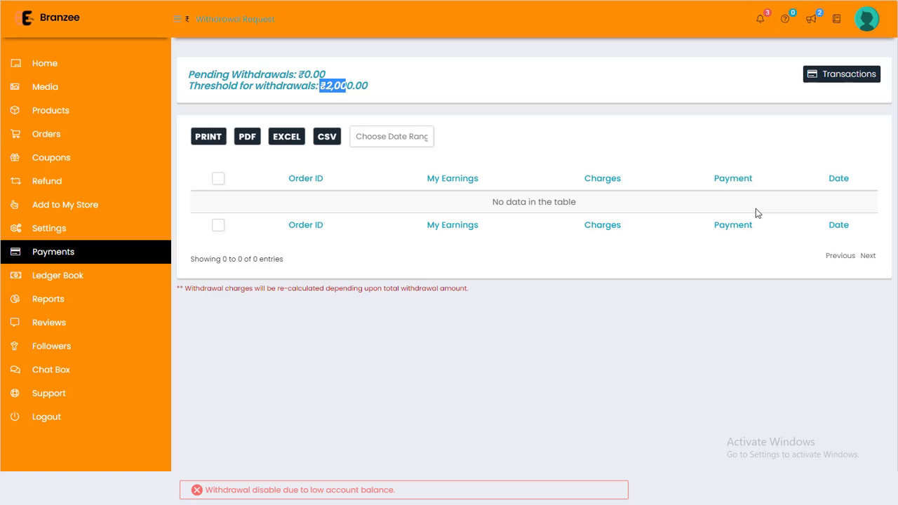
{"action": "left_click", "coordinate": [219, 180]}
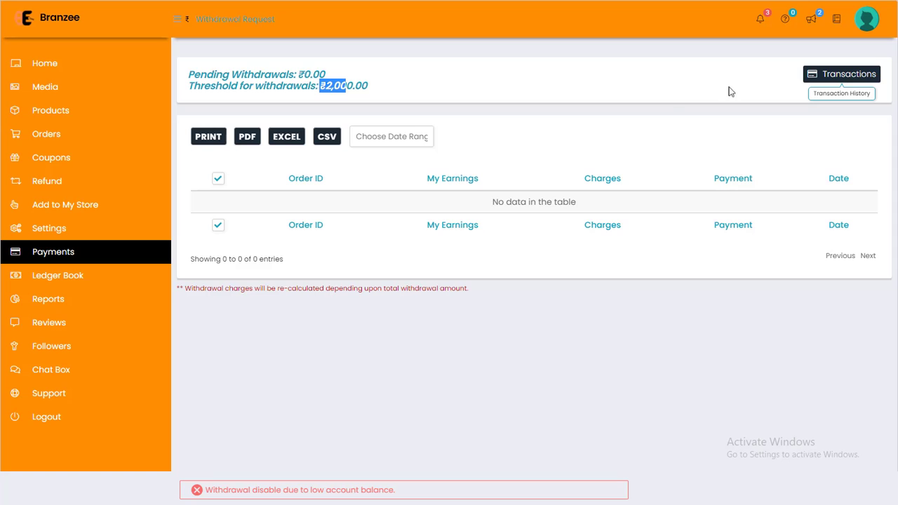
{"action": "left_click", "coordinate": [84, 275]}
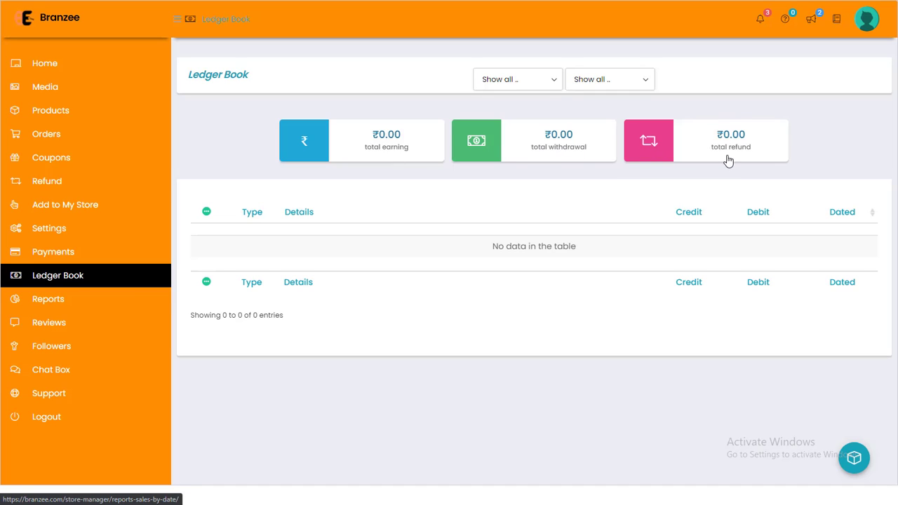
{"action": "left_click", "coordinate": [537, 84]}
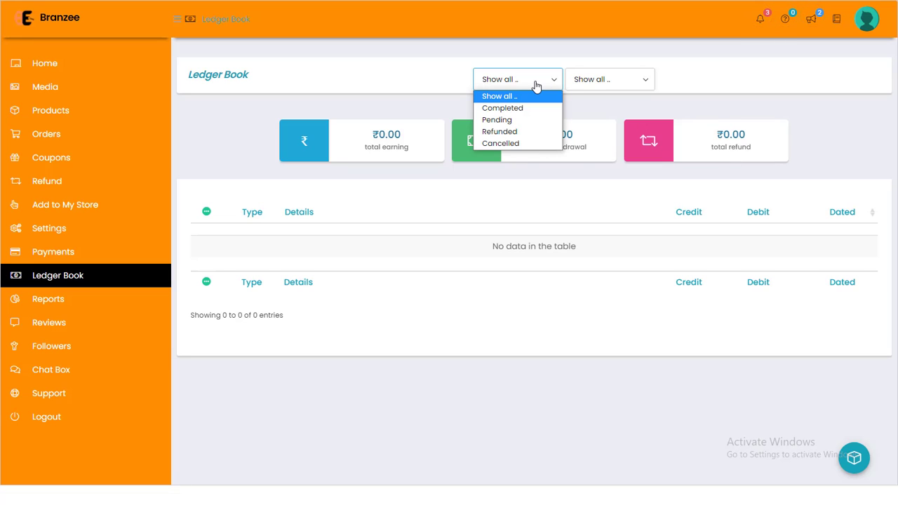
{"action": "left_click", "coordinate": [598, 78]}
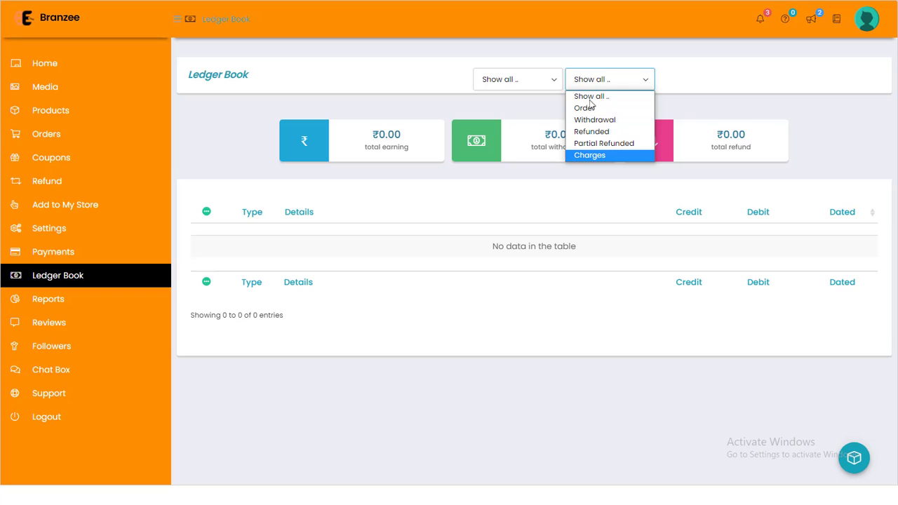
{"action": "left_click", "coordinate": [534, 293]}
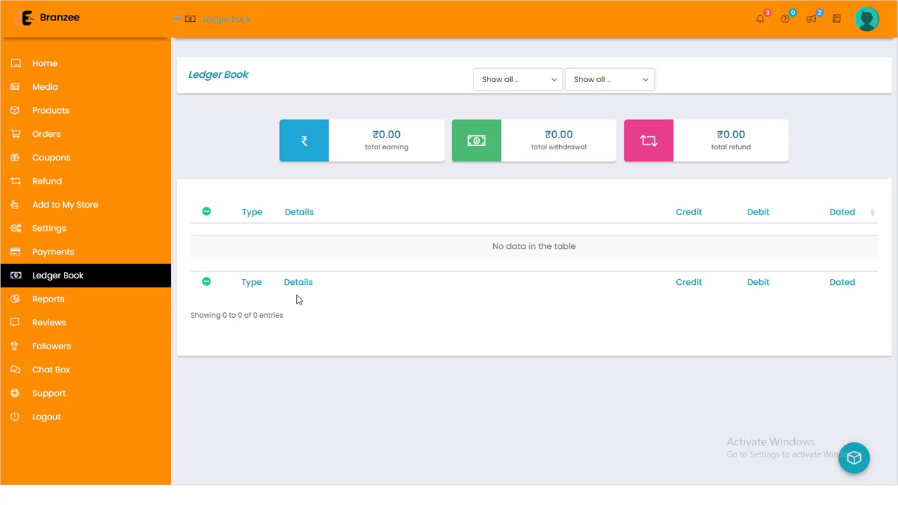
{"action": "left_click", "coordinate": [61, 304]}
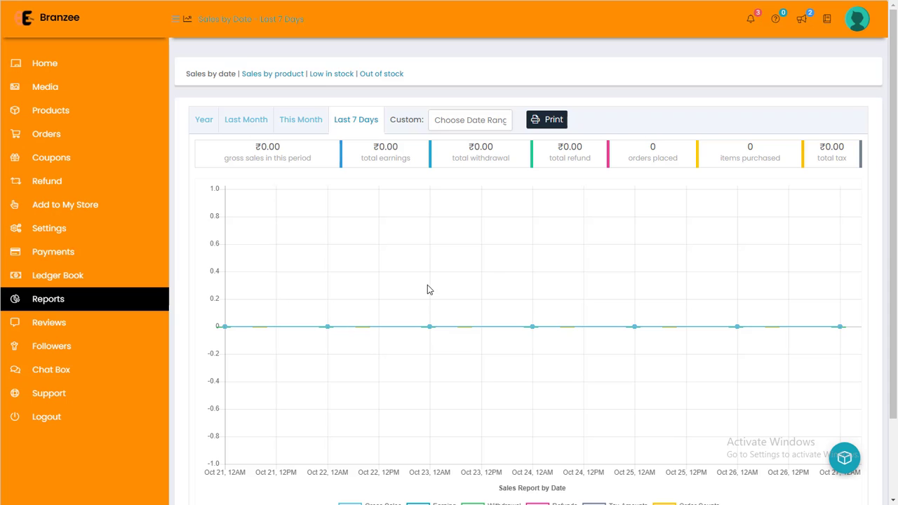
Look through the sales-by-date report for the Last 7 Days and Year ranges.
{"action": "left_click", "coordinate": [554, 120]}
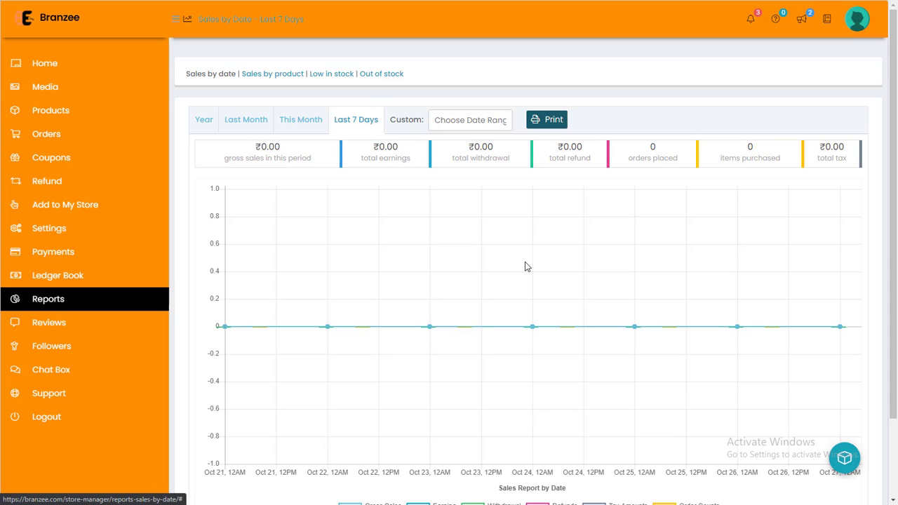
{"action": "scroll", "coordinate": [527, 267], "scroll_direction": "down", "scroll_amount": 2}
{"action": "scroll", "coordinate": [527, 267], "scroll_direction": "up", "scroll_amount": 1}
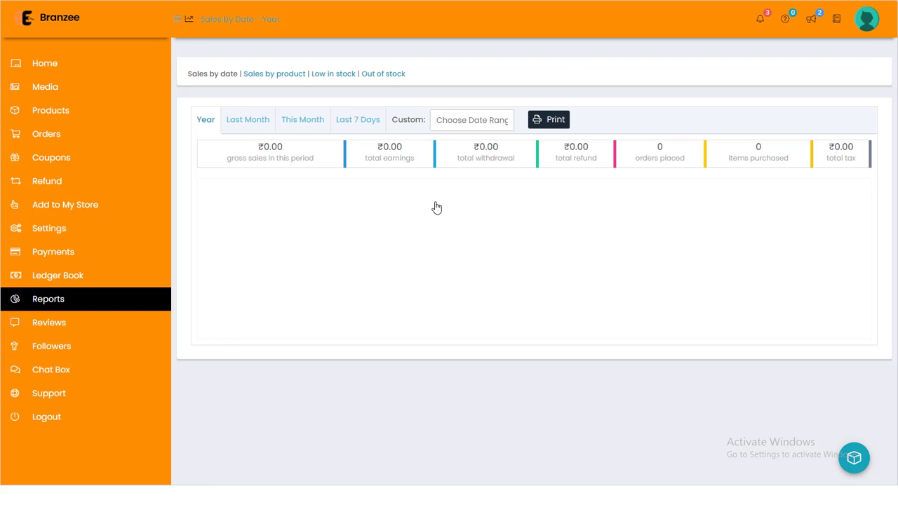
{"action": "scroll", "coordinate": [436, 206], "scroll_direction": "down", "scroll_amount": 1}
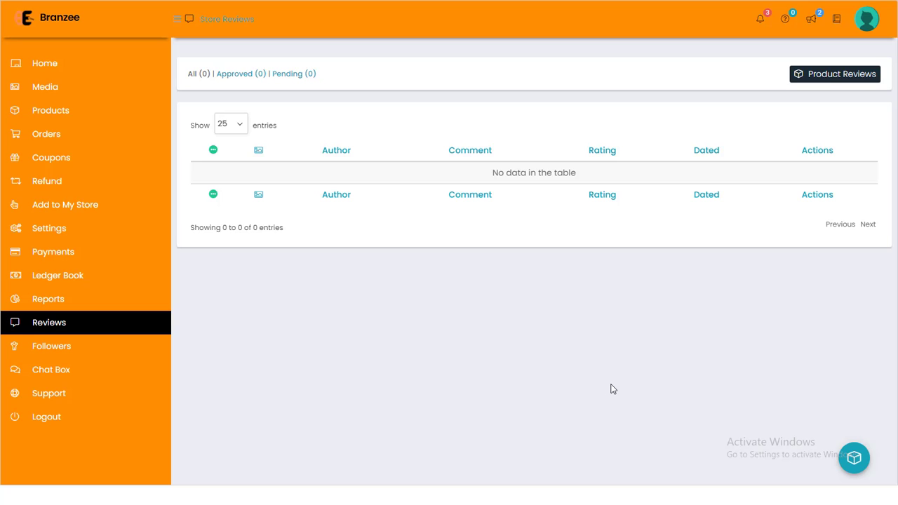
Point out the empty reviews table, then go to the Followers list.
{"action": "left_click_drag", "start_coordinate": [489, 174], "coordinate": [586, 176]}
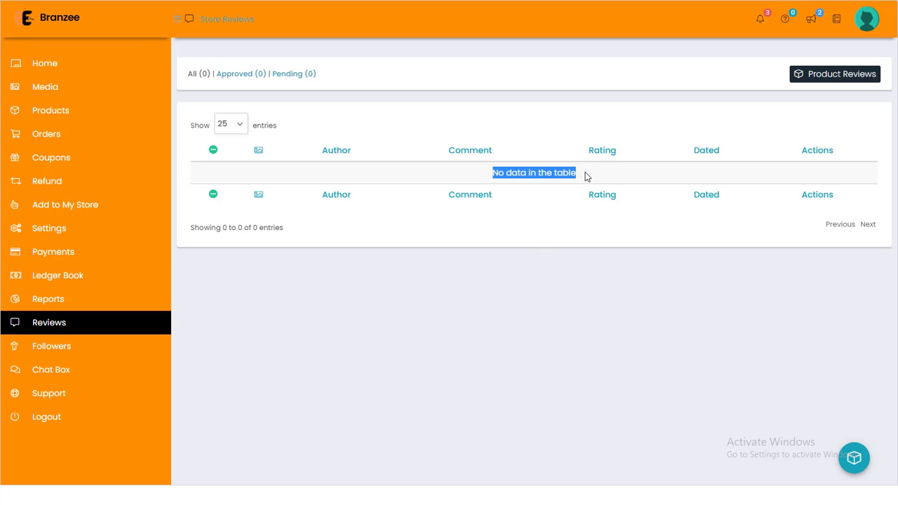
{"action": "left_click", "coordinate": [585, 176]}
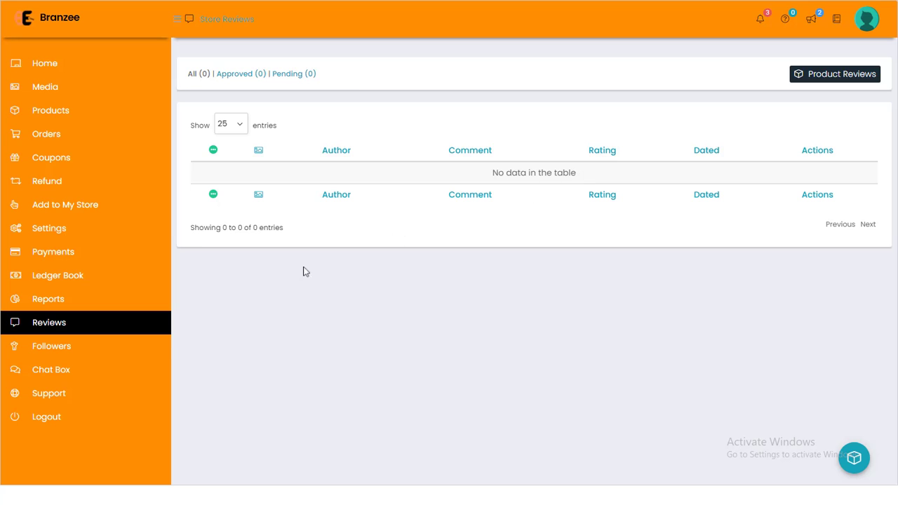
{"action": "left_click", "coordinate": [86, 344]}
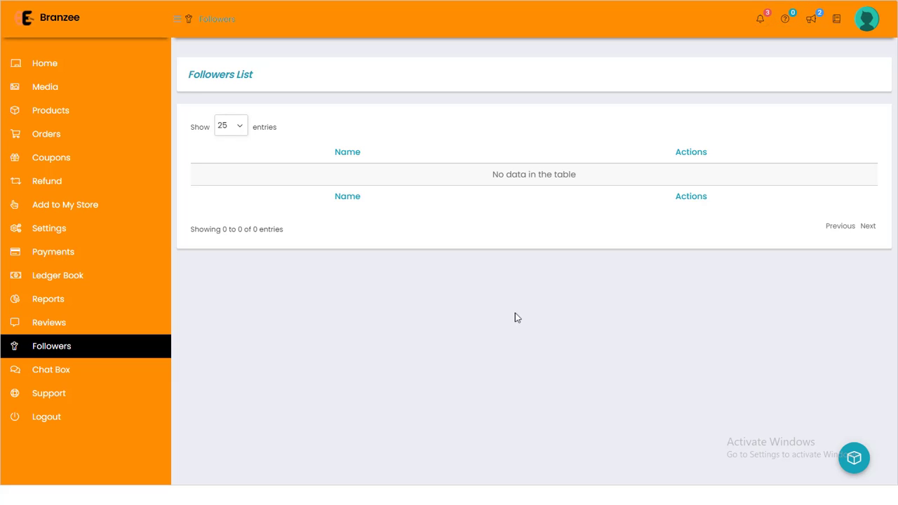
Go to the Chat Box from the sidebar.
{"action": "left_click", "coordinate": [89, 372]}
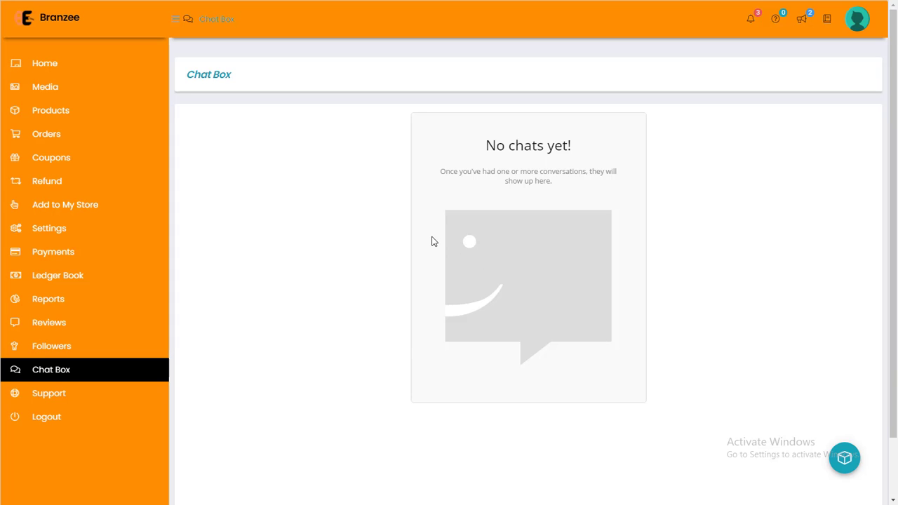
Point out the 'No chats yet!' message, then go to Support Tickets.
{"action": "left_click_drag", "start_coordinate": [379, 179], "coordinate": [726, 349]}
{"action": "left_click", "coordinate": [726, 349]}
{"action": "left_click", "coordinate": [111, 397]}
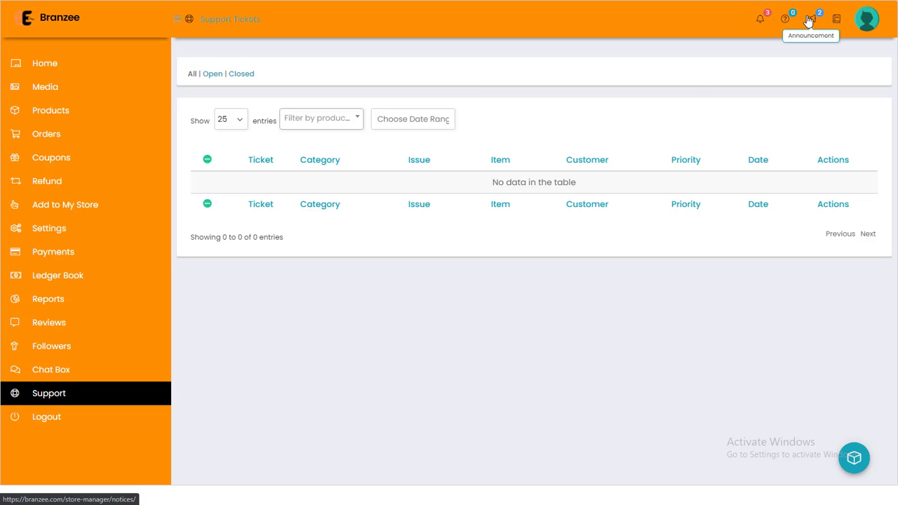
Open the 'Guidelines for Store Users' Knowledgebase page from the header icon beside Announcement.
{"action": "left_click", "coordinate": [837, 21]}
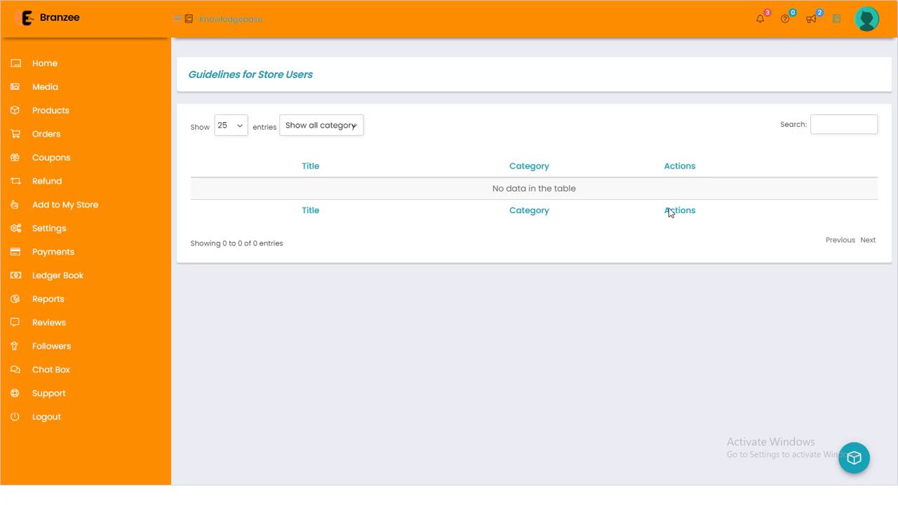
Point out the empty guidelines table, then go to Products, which lists the draft BTS hooded sweatshirt.
{"action": "left_click_drag", "start_coordinate": [189, 75], "coordinate": [532, 274]}
{"action": "left_click", "coordinate": [532, 275]}
{"action": "left_click", "coordinate": [53, 112]}
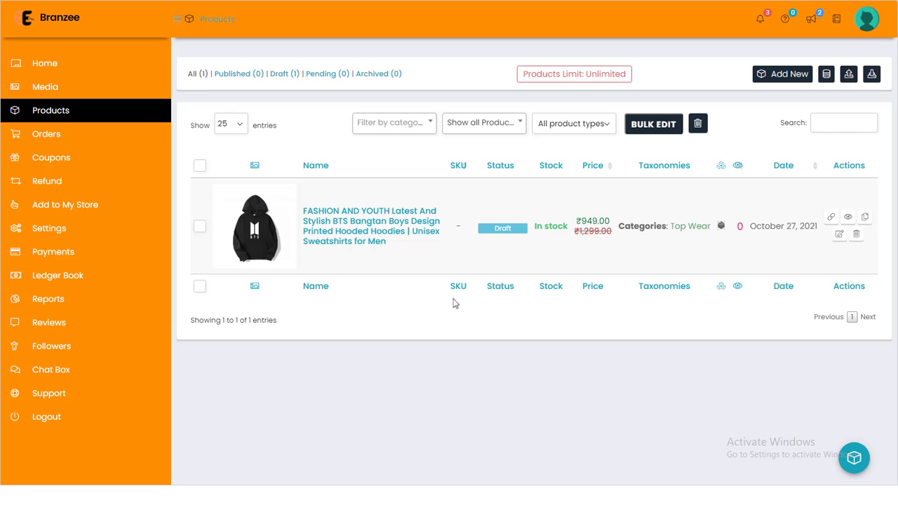
Open the BTS hoodie's Edit Product form and review the available product types.
{"action": "left_click", "coordinate": [840, 236]}
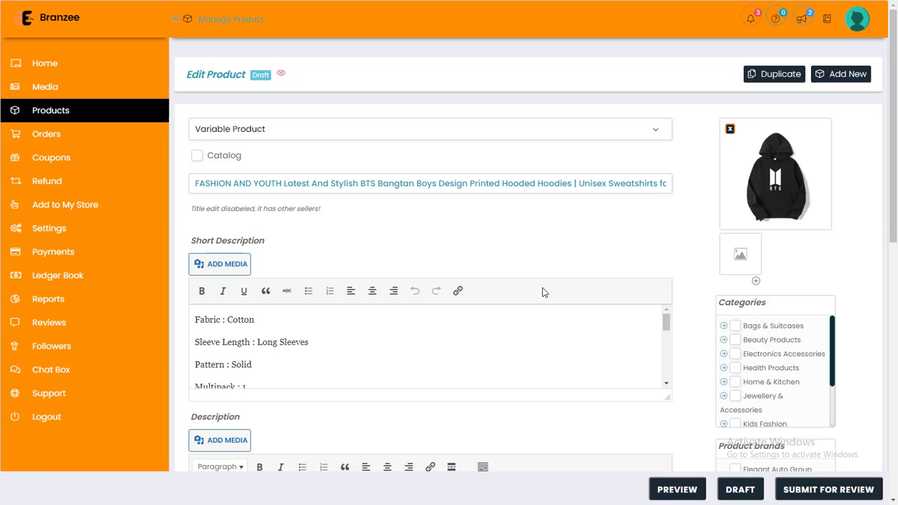
{"action": "left_click", "coordinate": [424, 142]}
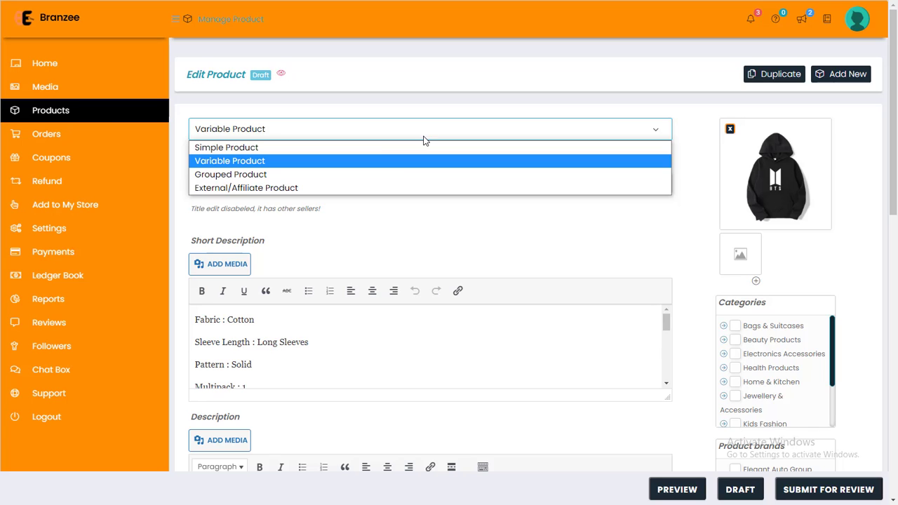
Keep the product type as Variable Product.
{"action": "left_click", "coordinate": [384, 161]}
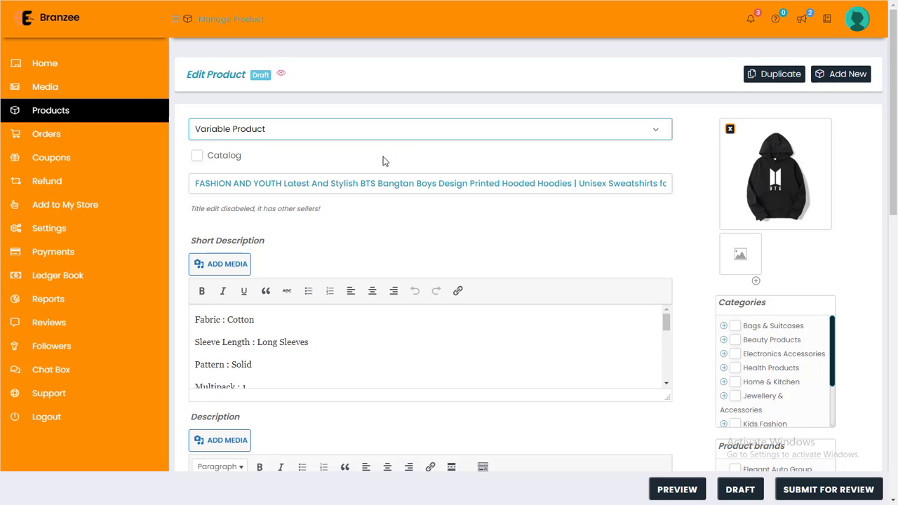
{"action": "left_click", "coordinate": [257, 183]}
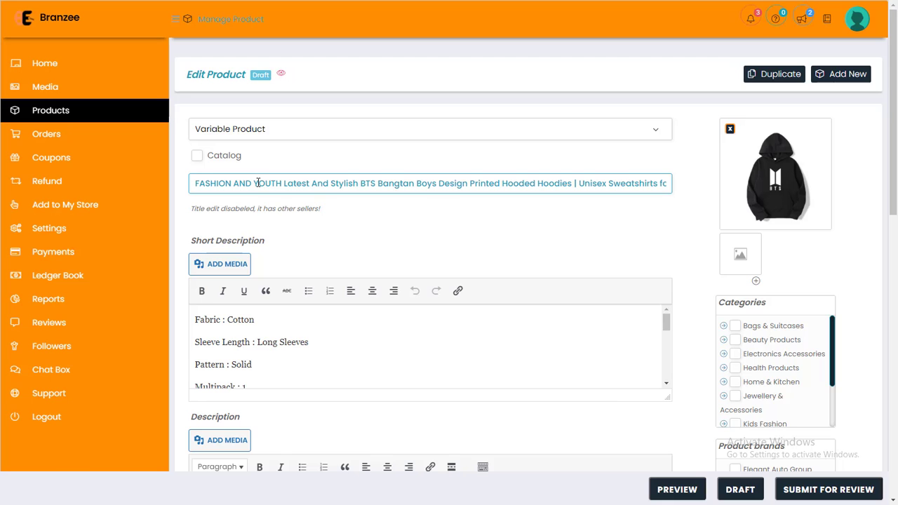
{"action": "scroll", "coordinate": [258, 183], "scroll_direction": "down", "scroll_amount": 2}
{"action": "scroll", "coordinate": [258, 183], "scroll_direction": "down", "scroll_amount": 6}
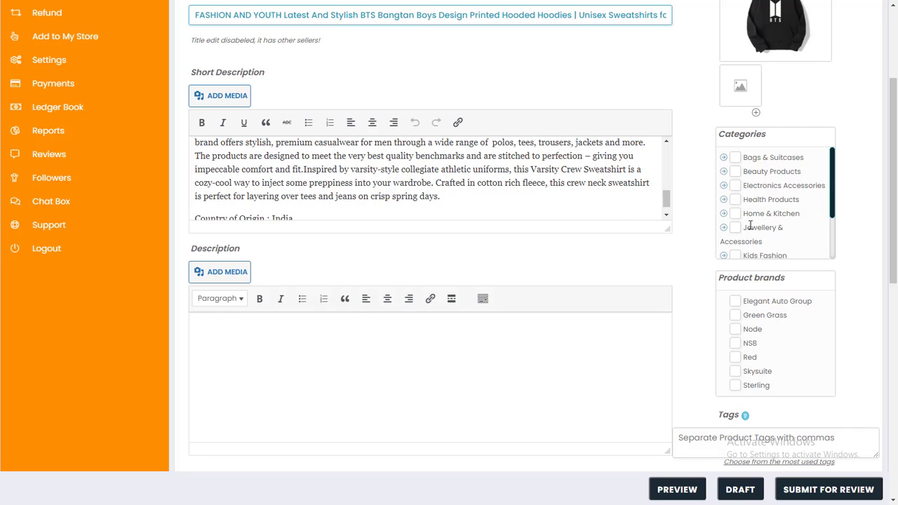
{"action": "scroll", "coordinate": [751, 225], "scroll_direction": "down", "scroll_amount": 2}
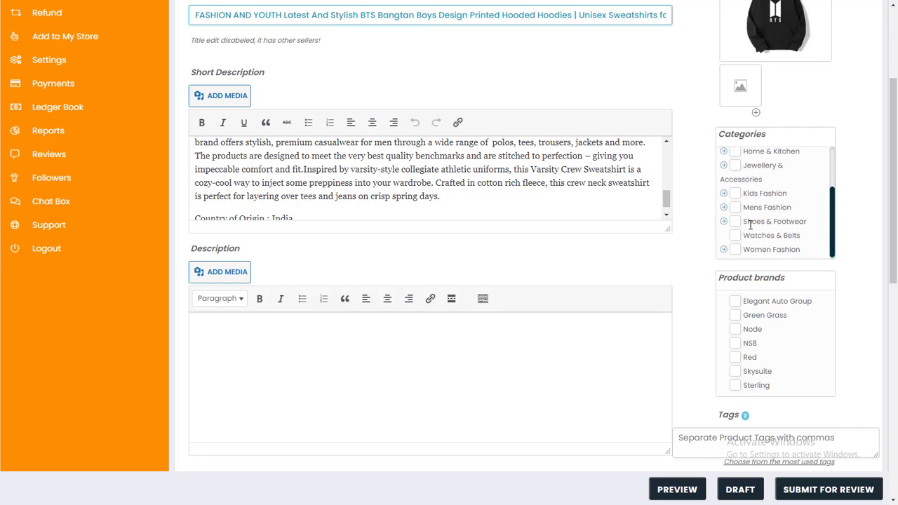
Expand Women Fashion in Categories and tick Jeans.
{"action": "left_click", "coordinate": [725, 251]}
{"action": "scroll", "coordinate": [748, 238], "scroll_direction": "down", "scroll_amount": 3}
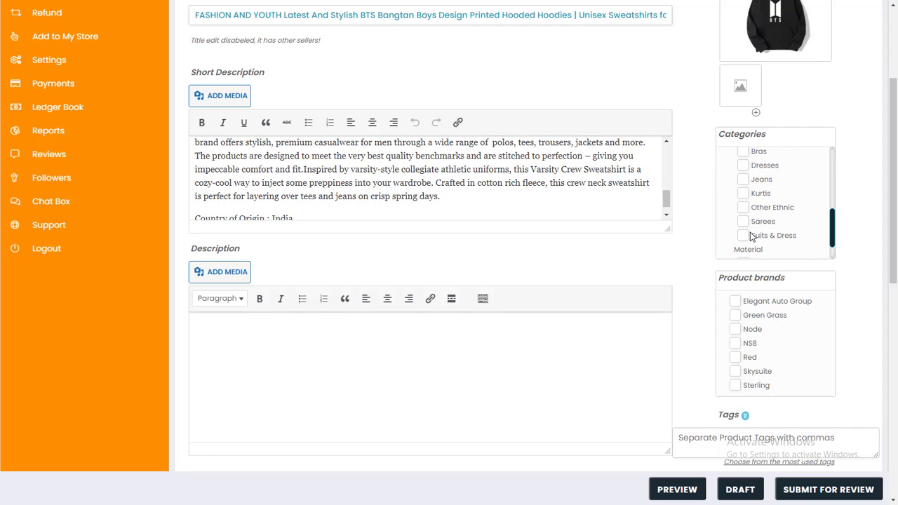
{"action": "scroll", "coordinate": [834, 237], "scroll_direction": "down", "scroll_amount": 1}
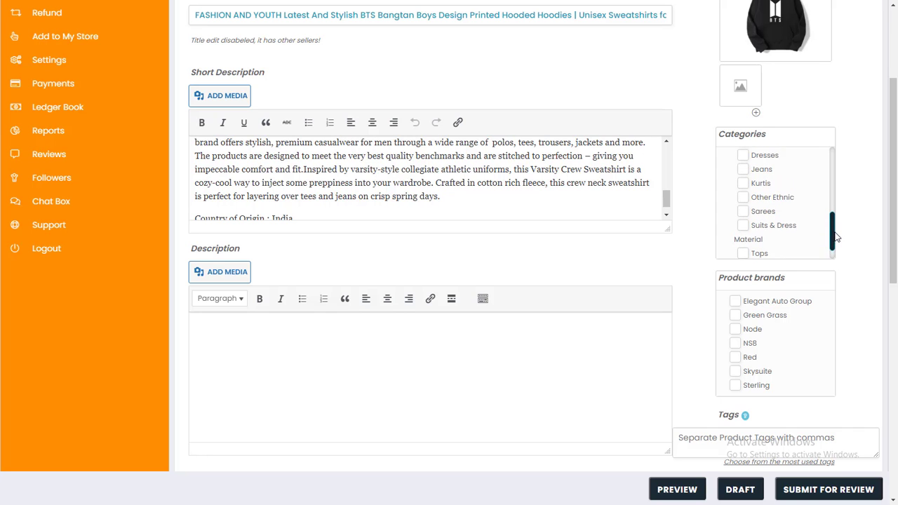
{"action": "left_click_drag", "start_coordinate": [835, 238], "coordinate": [835, 234]}
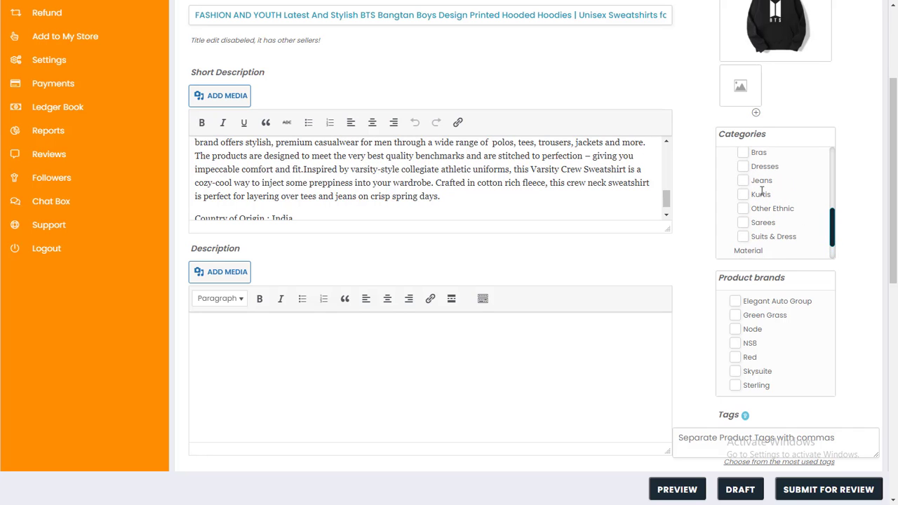
{"action": "left_click", "coordinate": [743, 181]}
Leave catalog visibility set to Shop and search results.
{"action": "scroll", "coordinate": [653, 271], "scroll_direction": "down", "scroll_amount": 3}
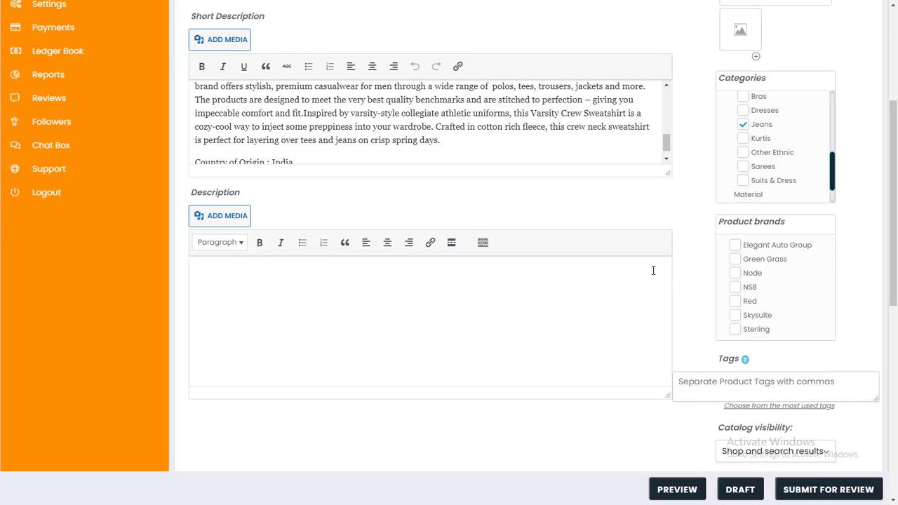
{"action": "scroll", "coordinate": [530, 226], "scroll_direction": "down", "scroll_amount": 2}
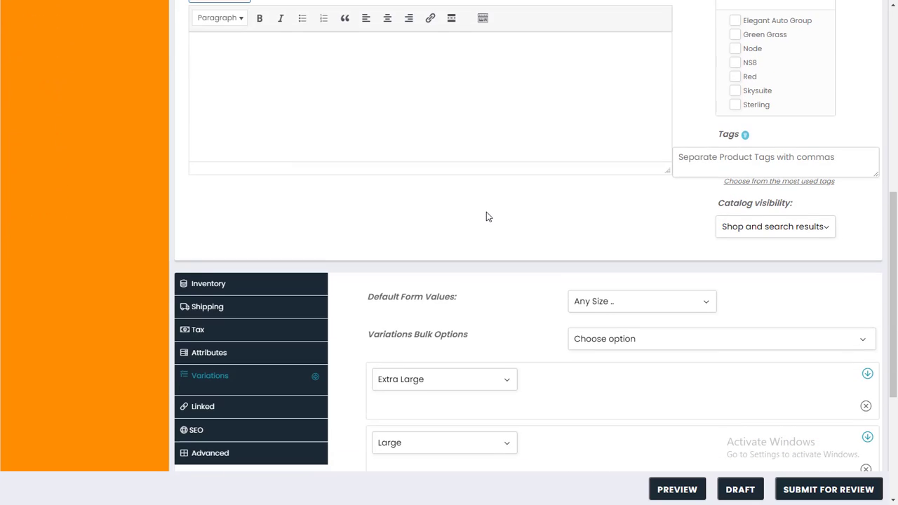
{"action": "scroll", "coordinate": [486, 215], "scroll_direction": "down", "scroll_amount": 2}
{"action": "left_click", "coordinate": [827, 115]}
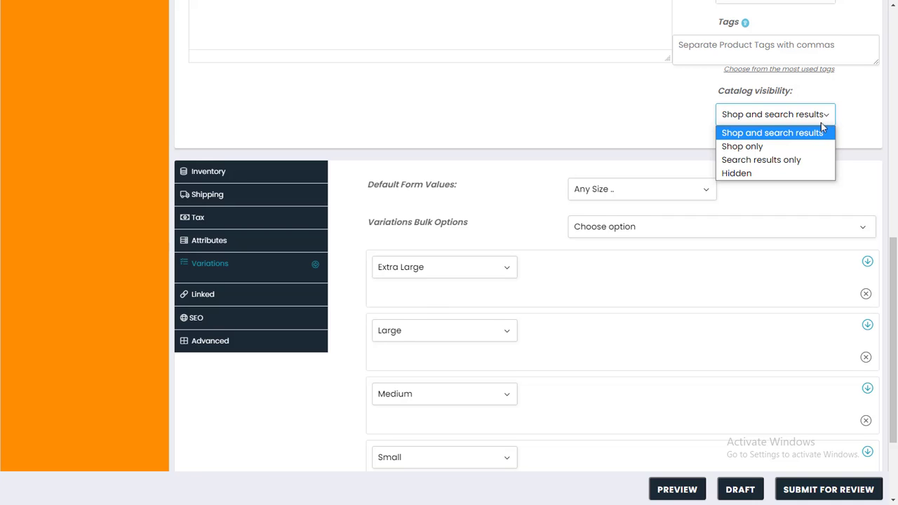
{"action": "left_click", "coordinate": [813, 133]}
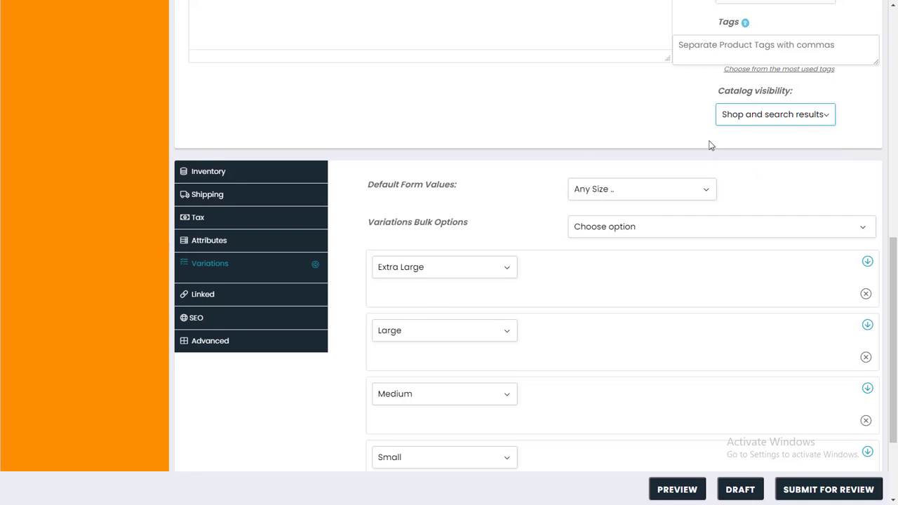
On the Inventory tab, enable Manage Stock with Stock Qty 100 and backorders not allowed.
{"action": "left_click", "coordinate": [270, 174]}
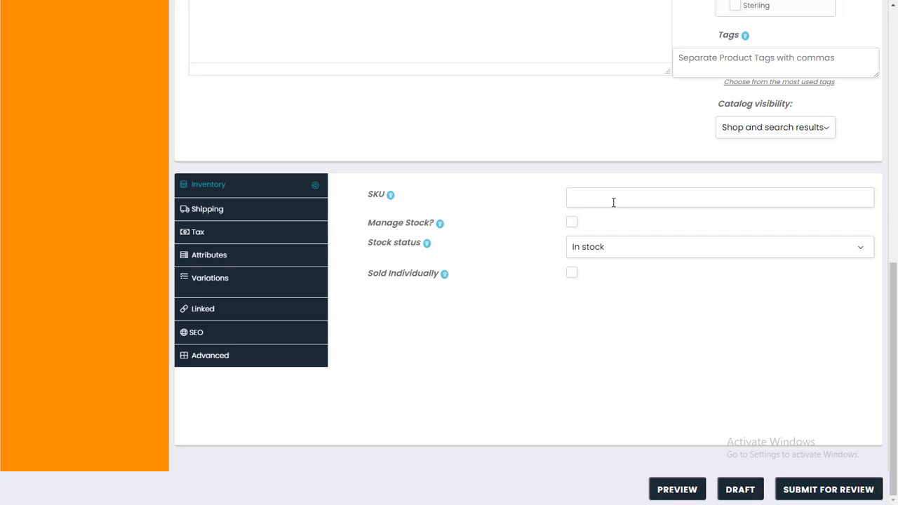
{"action": "left_click", "coordinate": [614, 202]}
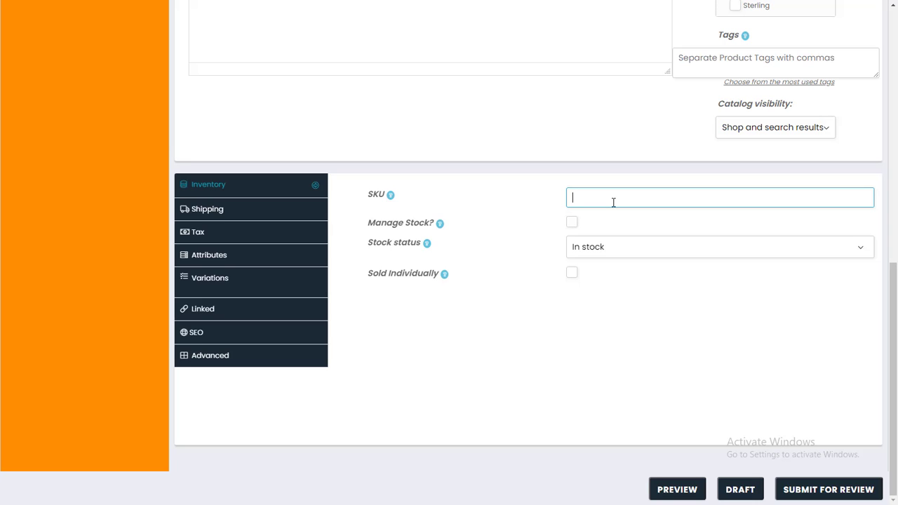
{"action": "left_click", "coordinate": [574, 223]}
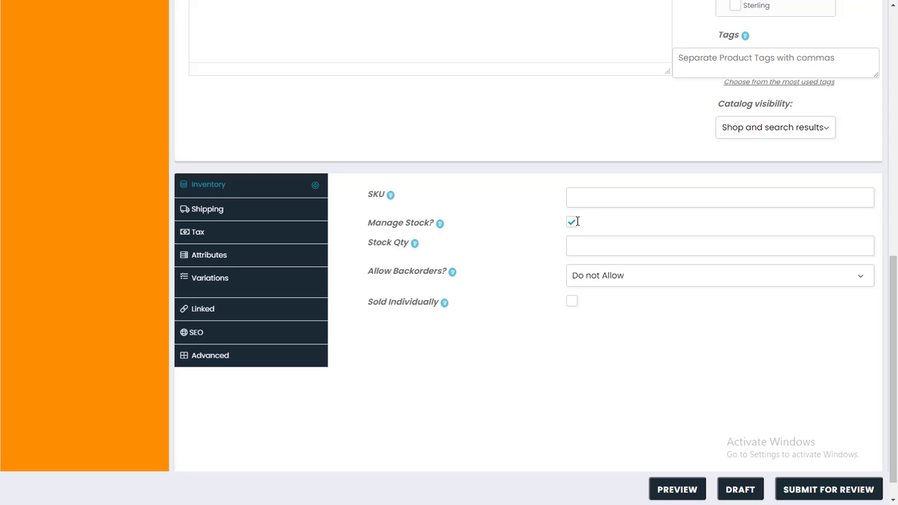
{"action": "left_click", "coordinate": [590, 241]}
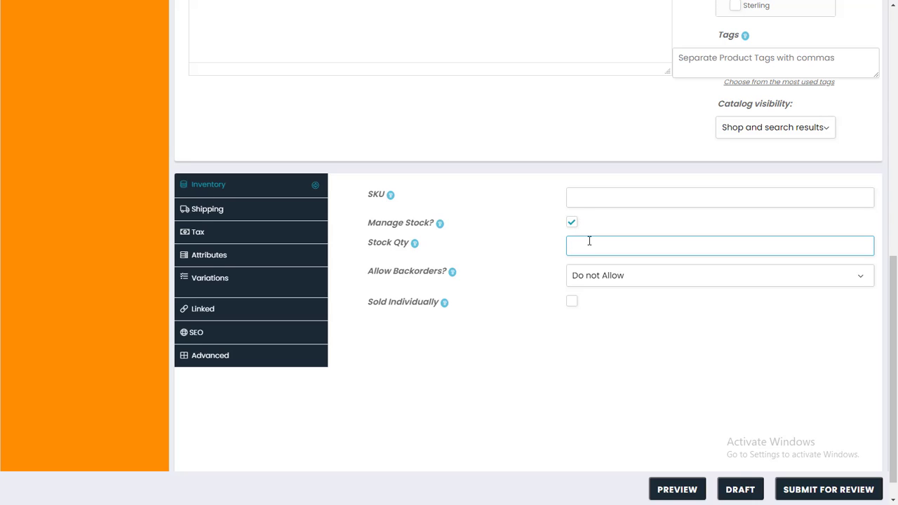
{"action": "type", "text": "100"}
{"action": "left_click_drag", "start_coordinate": [411, 242], "coordinate": [360, 252]}
{"action": "left_click", "coordinate": [496, 252]}
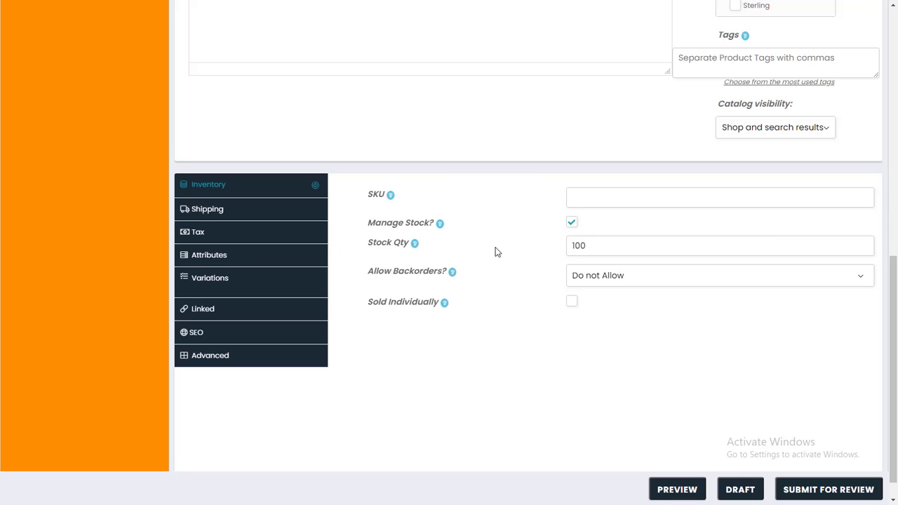
Review the shipping weight, length, processing time and additional prices unchanged, then show Tax settings.
{"action": "left_click", "coordinate": [258, 213]}
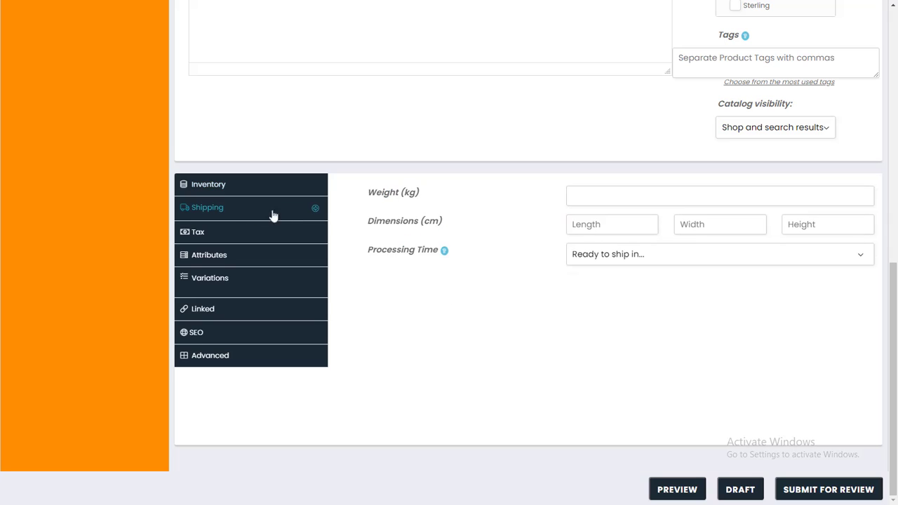
{"action": "left_click", "coordinate": [593, 197]}
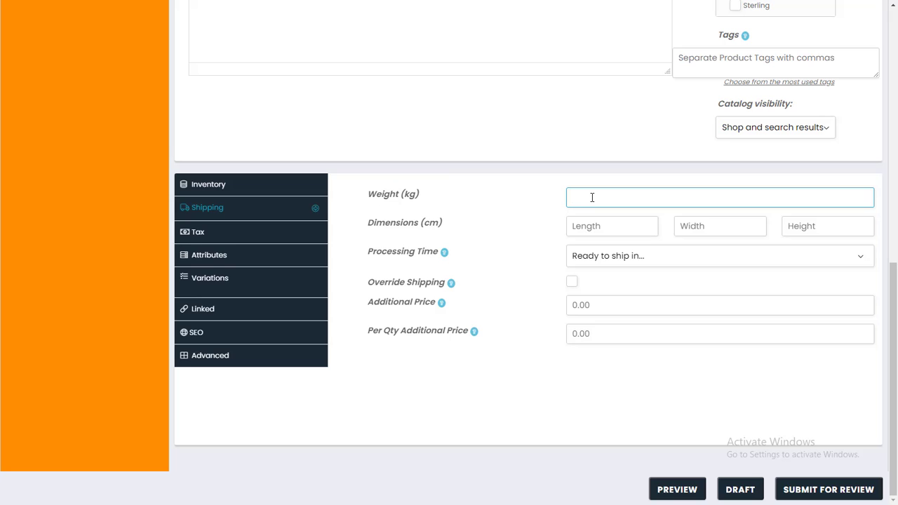
{"action": "left_click", "coordinate": [595, 226]}
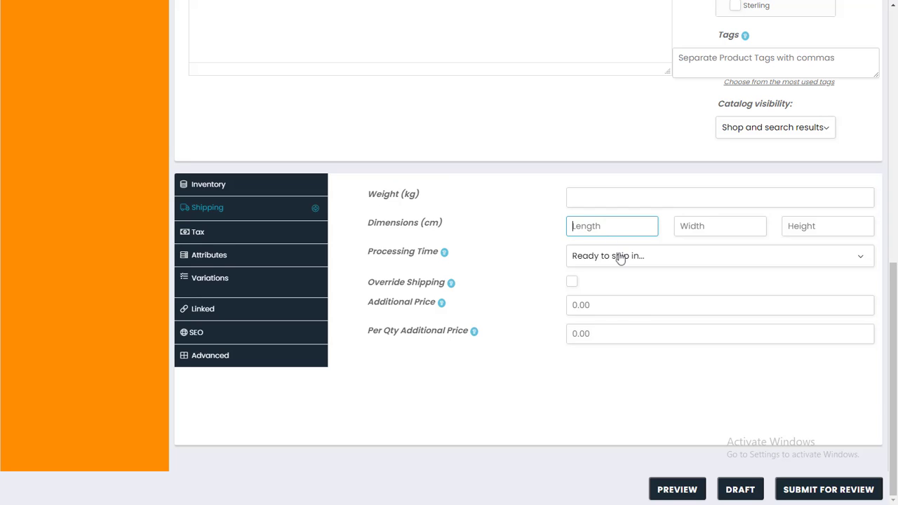
{"action": "left_click", "coordinate": [618, 257]}
{"action": "key", "text": "Down"}
{"action": "key", "text": "Down"}
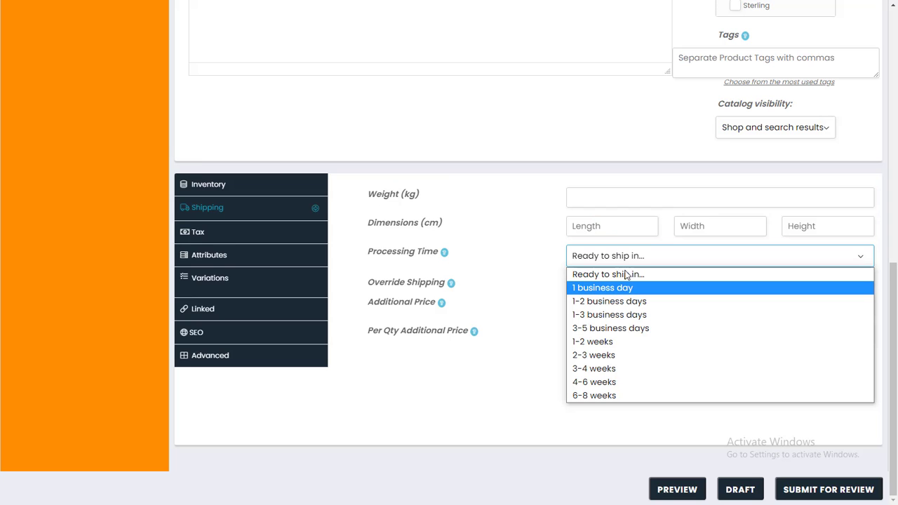
{"action": "left_click", "coordinate": [627, 274]}
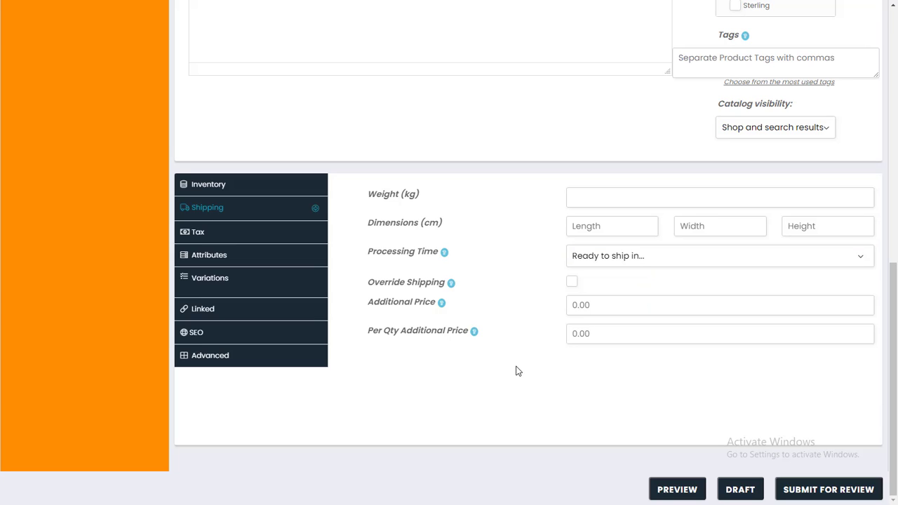
{"action": "left_click", "coordinate": [595, 309]}
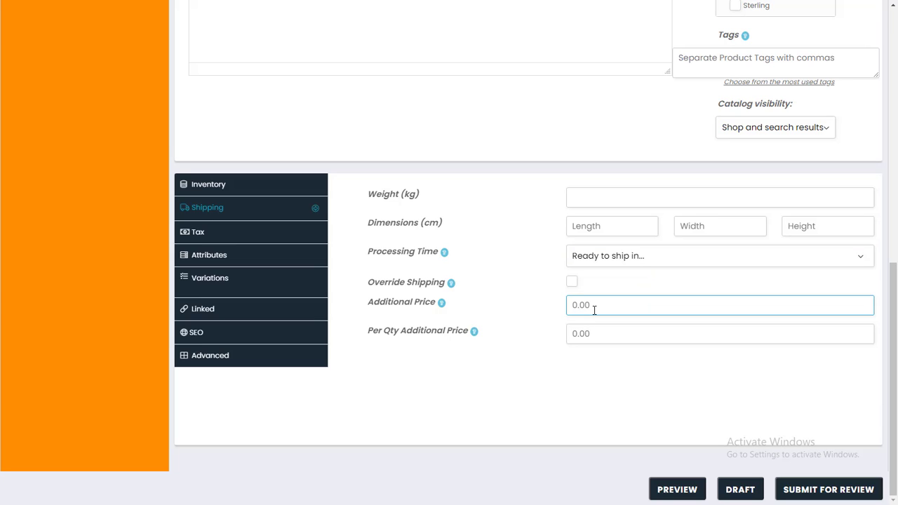
{"action": "left_click", "coordinate": [589, 332]}
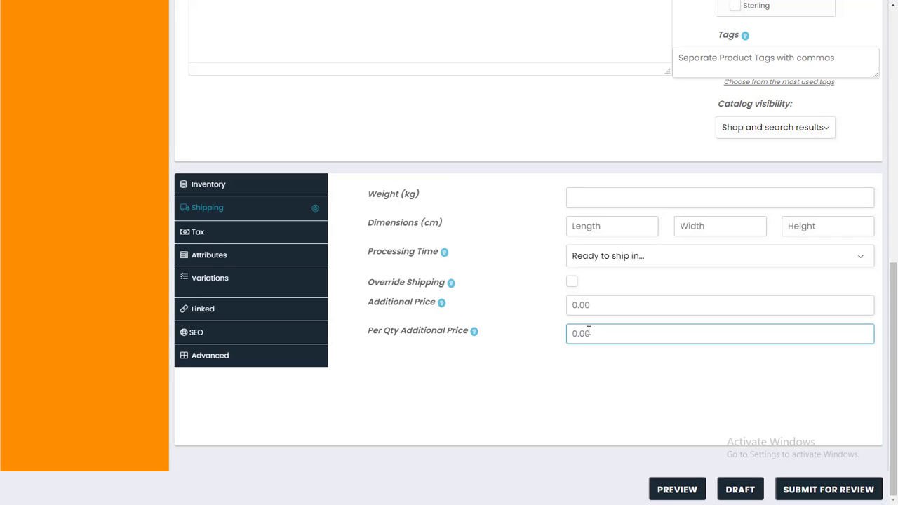
{"action": "left_click", "coordinate": [263, 241]}
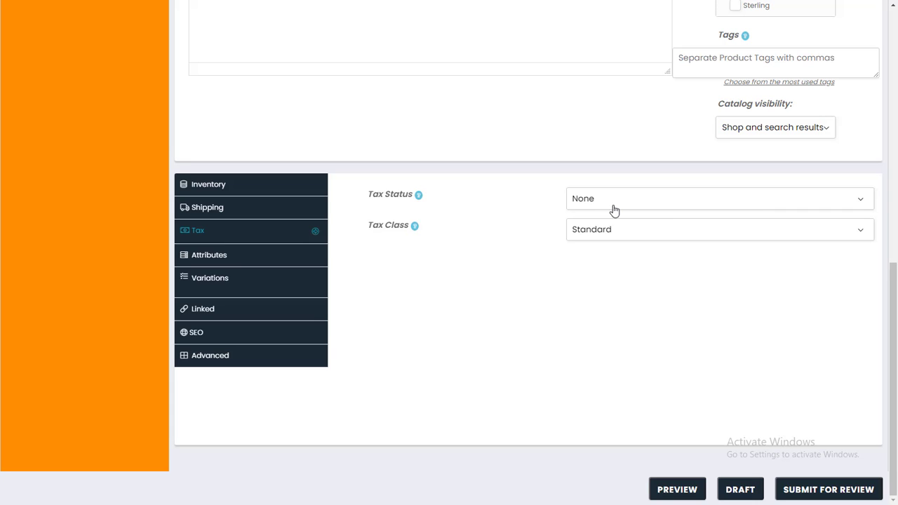
Try setting tax status to Taxable and tax class to GST 12.
{"action": "left_click", "coordinate": [614, 209]}
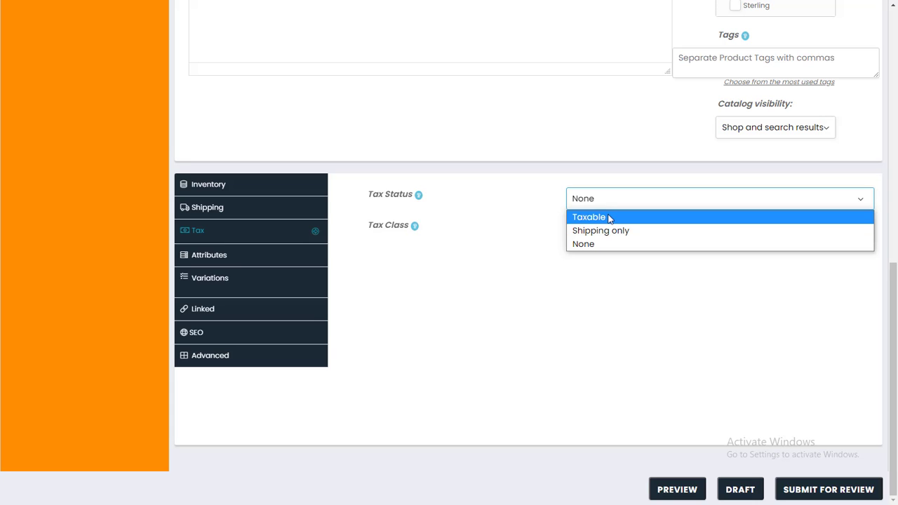
{"action": "left_click", "coordinate": [608, 216]}
{"action": "left_click", "coordinate": [608, 232]}
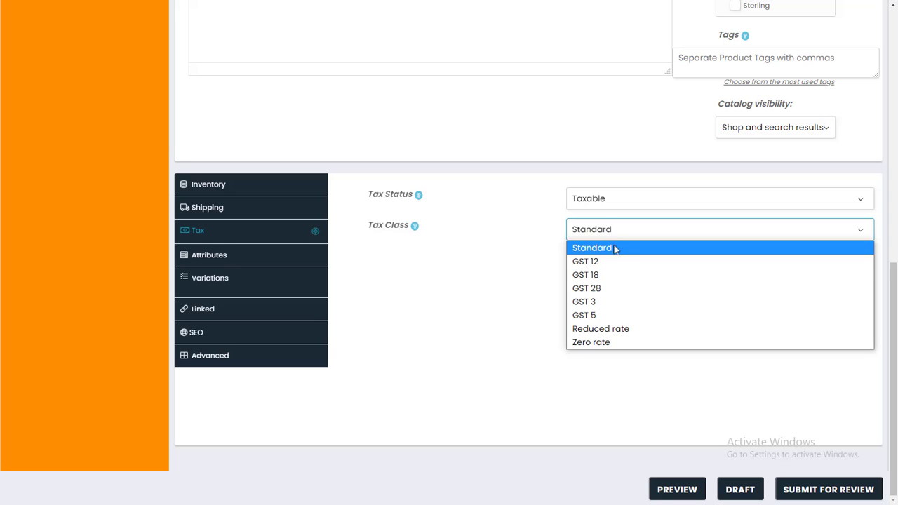
{"action": "key", "text": "Down"}
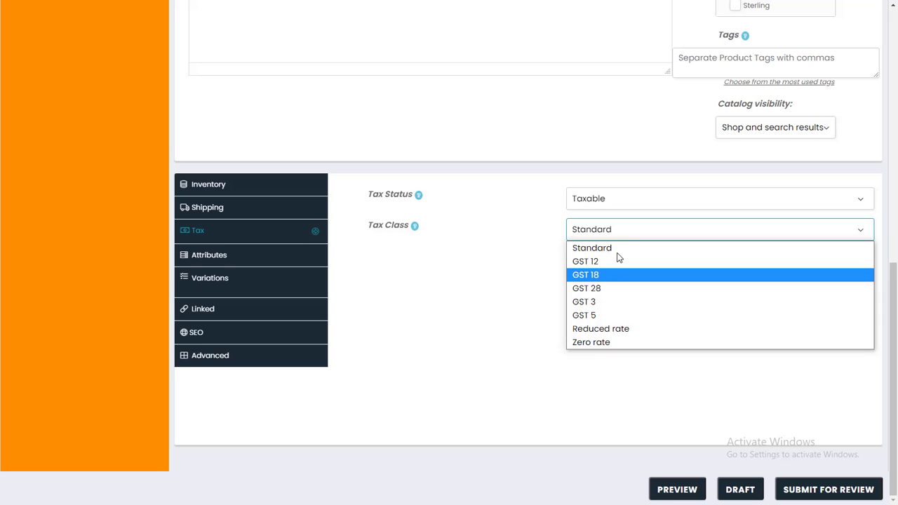
{"action": "key", "text": "Down"}
{"action": "left_click", "coordinate": [598, 261]}
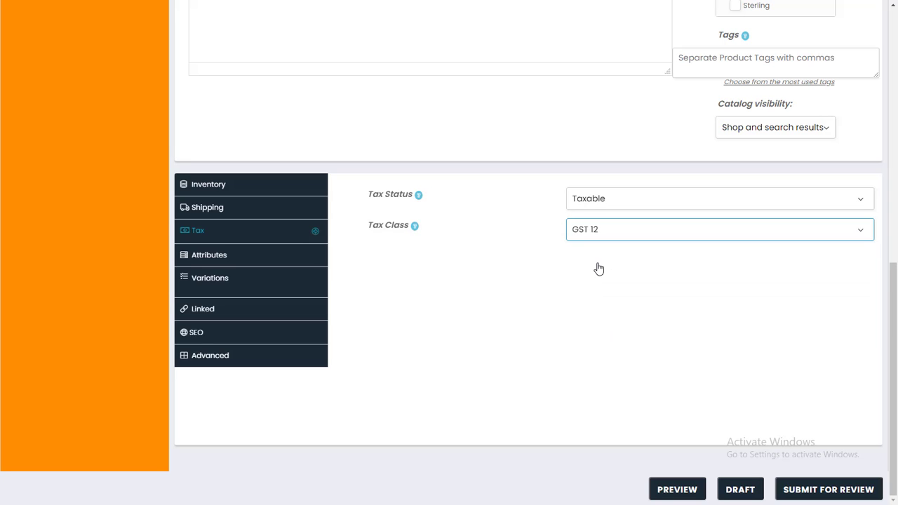
Revert tax status to None and tax class to Standard, then show Attributes.
{"action": "left_click", "coordinate": [611, 203]}
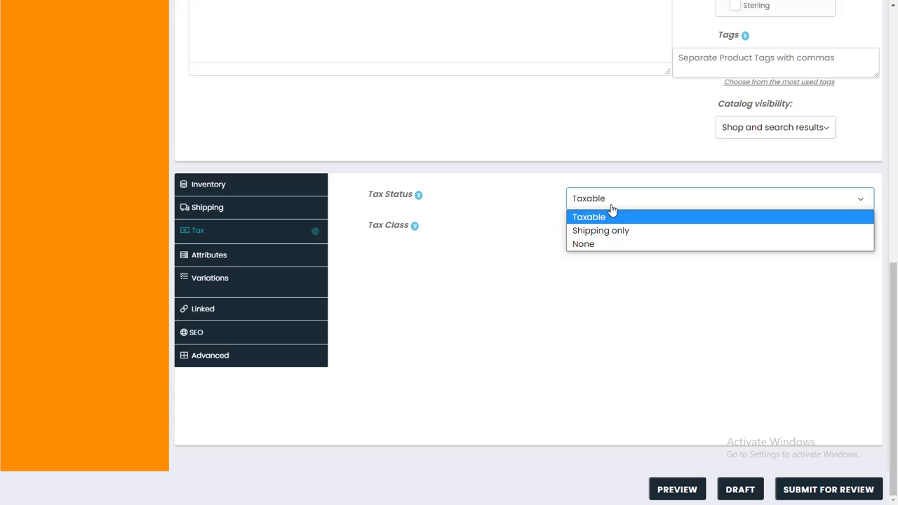
{"action": "left_click", "coordinate": [599, 245]}
{"action": "left_click", "coordinate": [588, 235]}
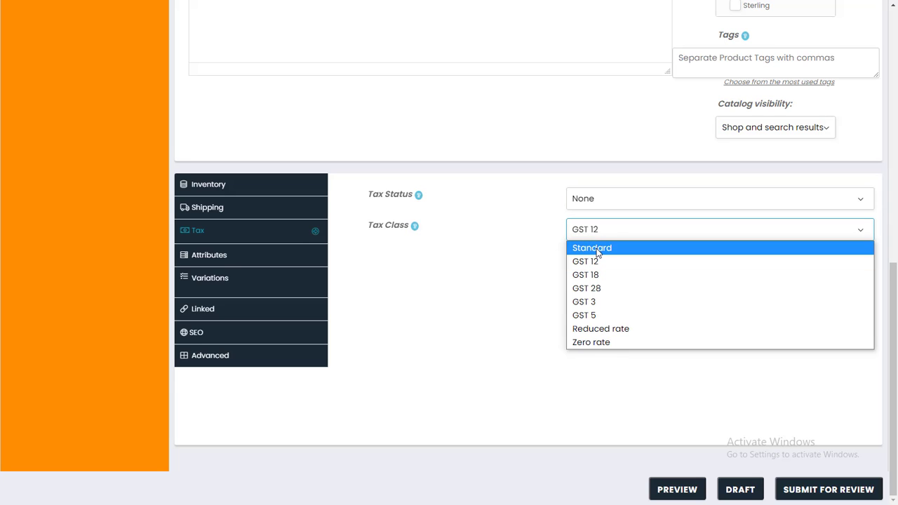
{"action": "left_click", "coordinate": [596, 249]}
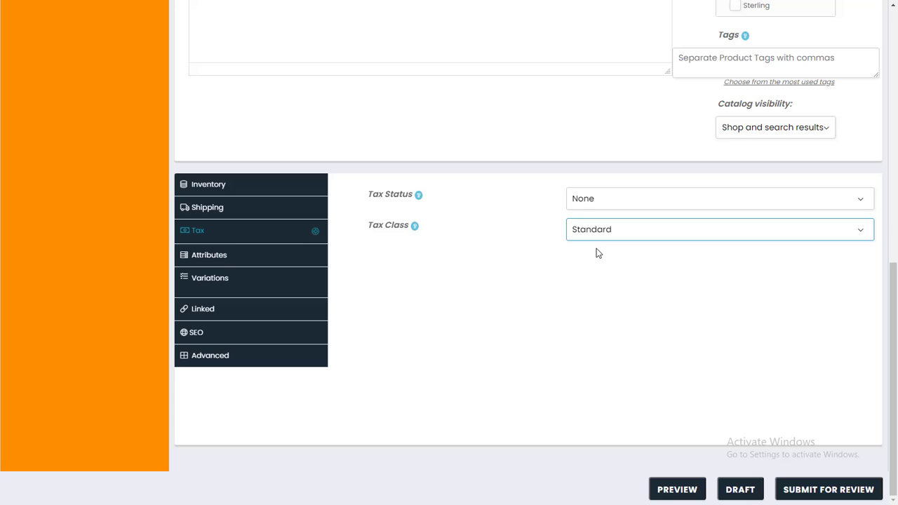
{"action": "left_click", "coordinate": [232, 260]}
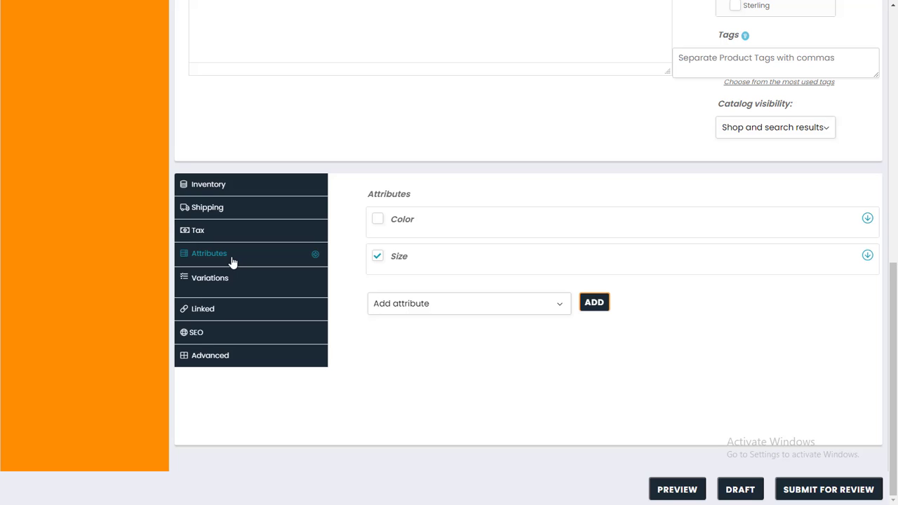
Expand the Size attribute and add Small as its first value.
{"action": "scroll", "coordinate": [232, 260], "scroll_direction": "up", "scroll_amount": 8}
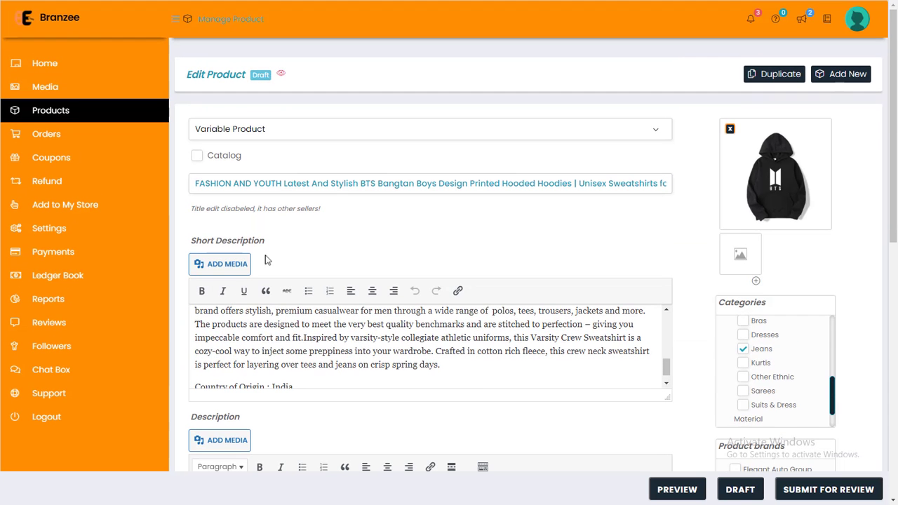
{"action": "scroll", "coordinate": [519, 248], "scroll_direction": "down", "scroll_amount": 5}
{"action": "scroll", "coordinate": [544, 244], "scroll_direction": "down", "scroll_amount": 3}
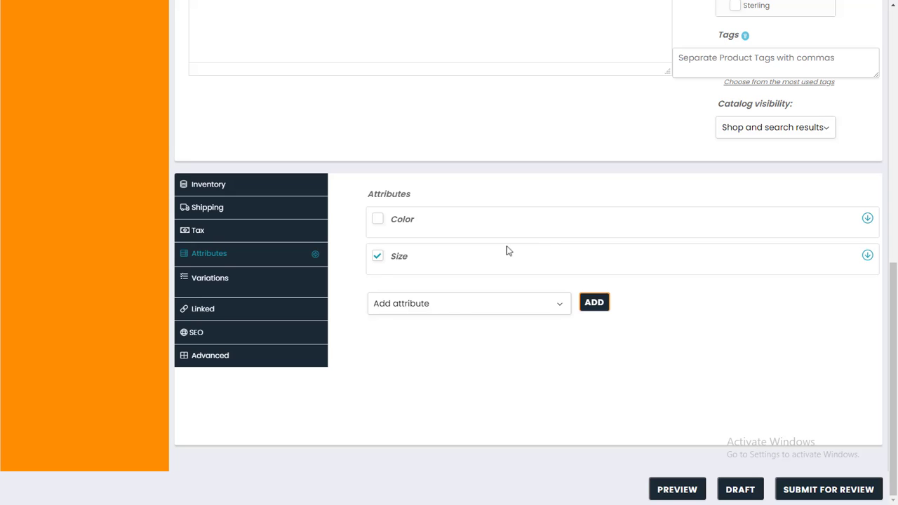
{"action": "left_click", "coordinate": [379, 257]}
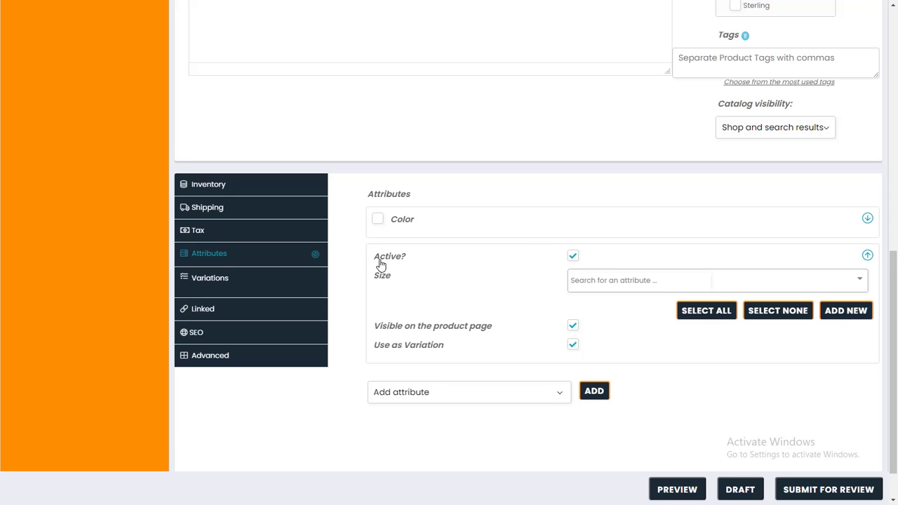
{"action": "left_click", "coordinate": [705, 284]}
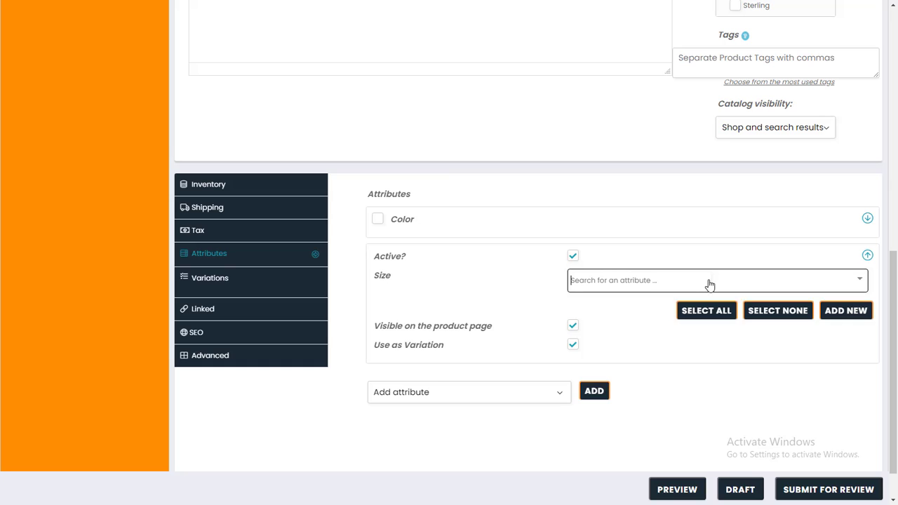
{"action": "scroll", "coordinate": [657, 300], "scroll_direction": "down", "scroll_amount": 1}
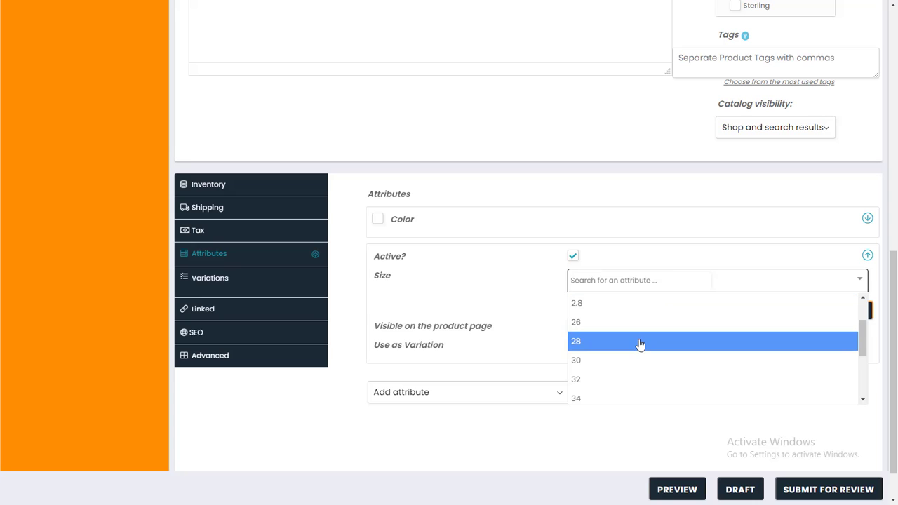
{"action": "scroll", "coordinate": [638, 345], "scroll_direction": "down", "scroll_amount": 5}
{"action": "left_click", "coordinate": [631, 374]}
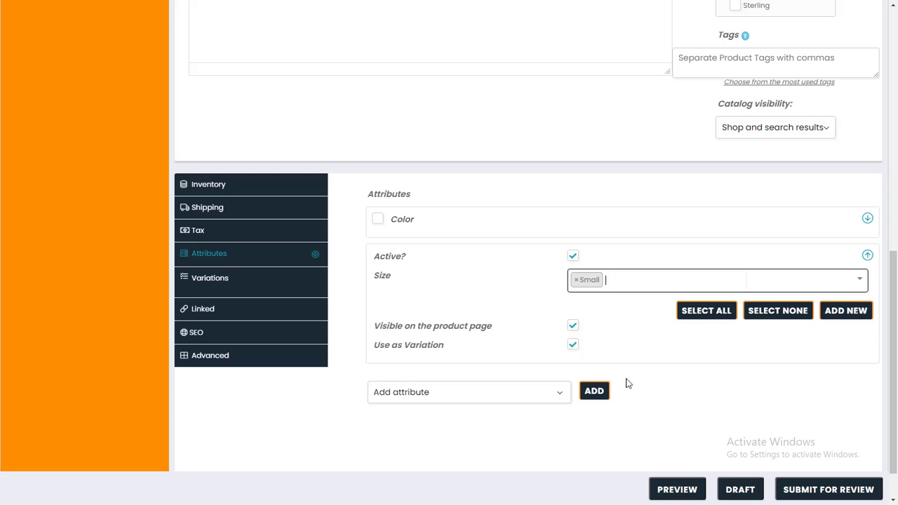
Add Medium, Large and Extra Large to the Size values.
{"action": "left_click", "coordinate": [650, 281]}
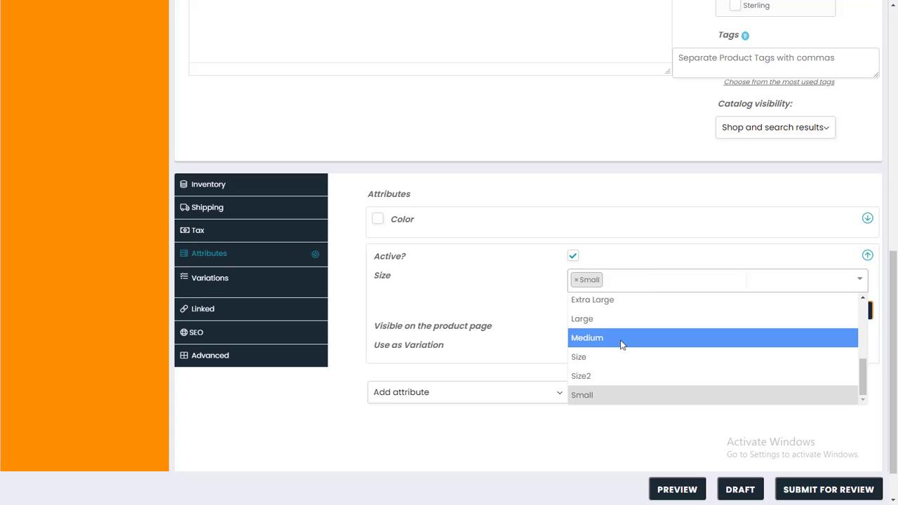
{"action": "left_click", "coordinate": [621, 340]}
{"action": "left_click", "coordinate": [664, 281]}
{"action": "left_click", "coordinate": [653, 323]}
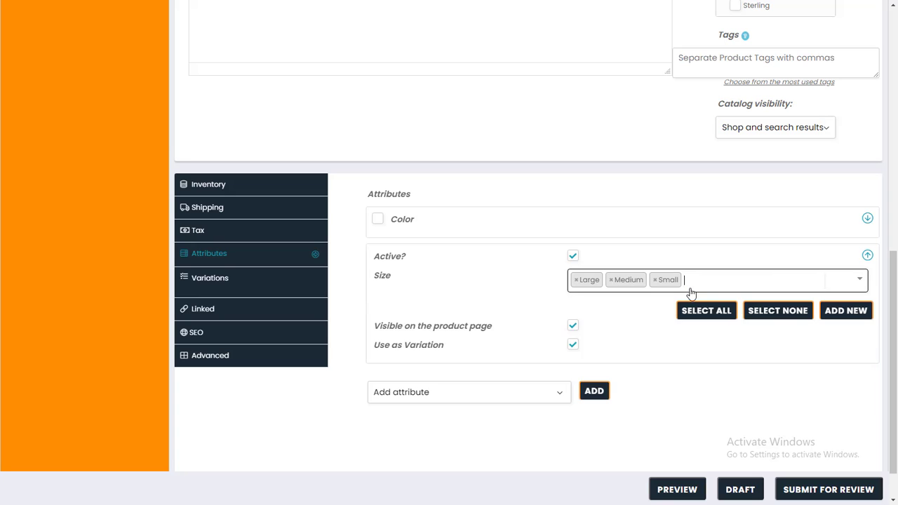
{"action": "left_click", "coordinate": [688, 291]}
{"action": "left_click", "coordinate": [638, 321]}
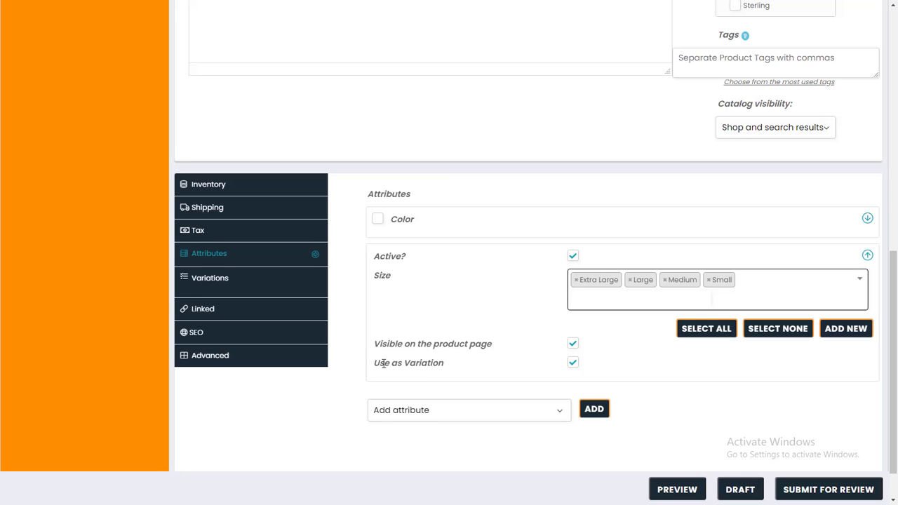
Keep Use as Variation checked for Size and show the Variations section.
{"action": "left_click_drag", "start_coordinate": [377, 365], "coordinate": [423, 365]}
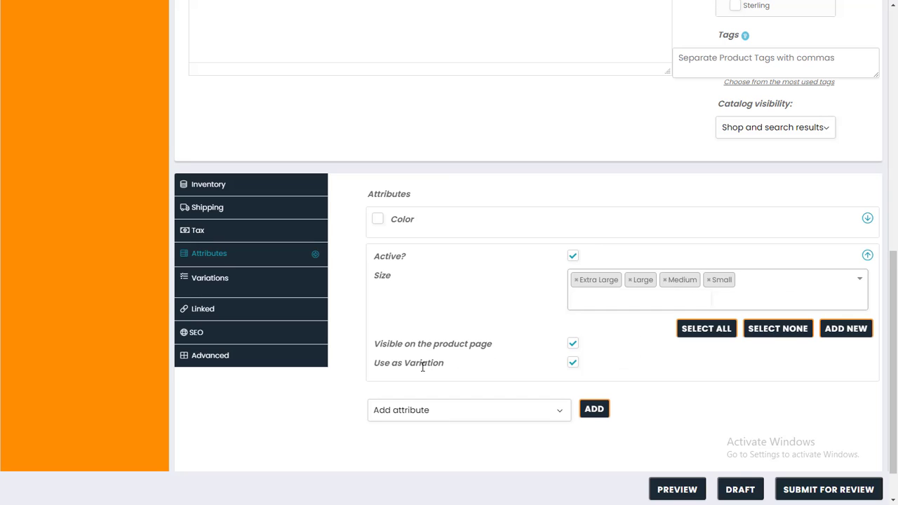
{"action": "left_click", "coordinate": [573, 364]}
{"action": "left_click", "coordinate": [573, 363]}
{"action": "left_click", "coordinate": [236, 296]}
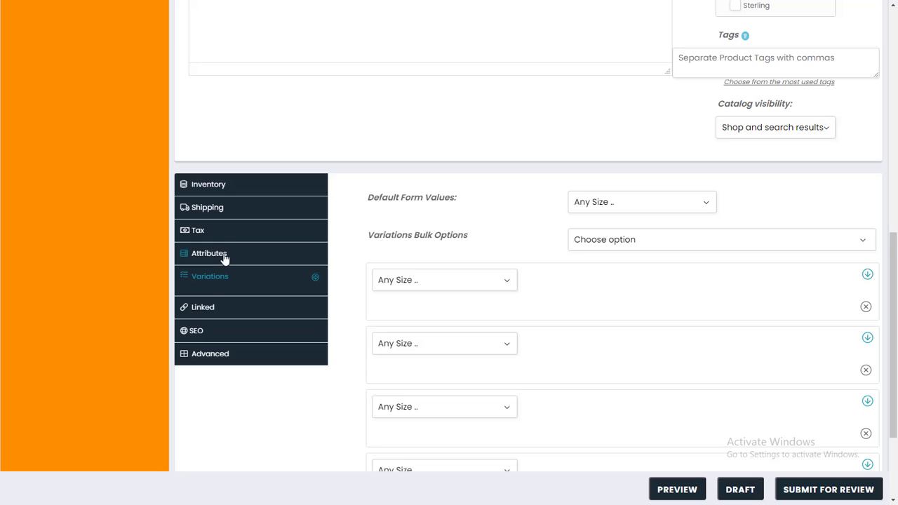
Switch between Attributes and Variations and glance at the variation bulk options.
{"action": "left_click", "coordinate": [225, 258]}
{"action": "left_click", "coordinate": [251, 287]}
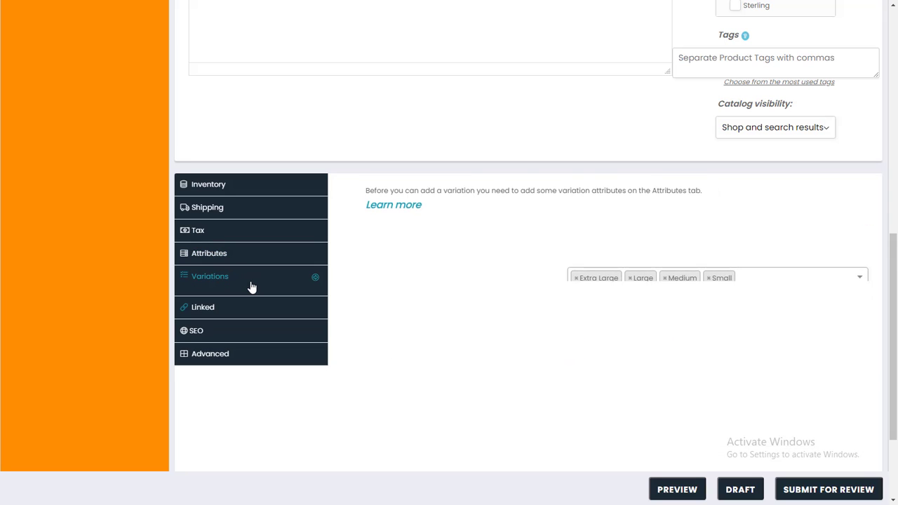
{"action": "scroll", "coordinate": [251, 285], "scroll_direction": "down", "scroll_amount": 2}
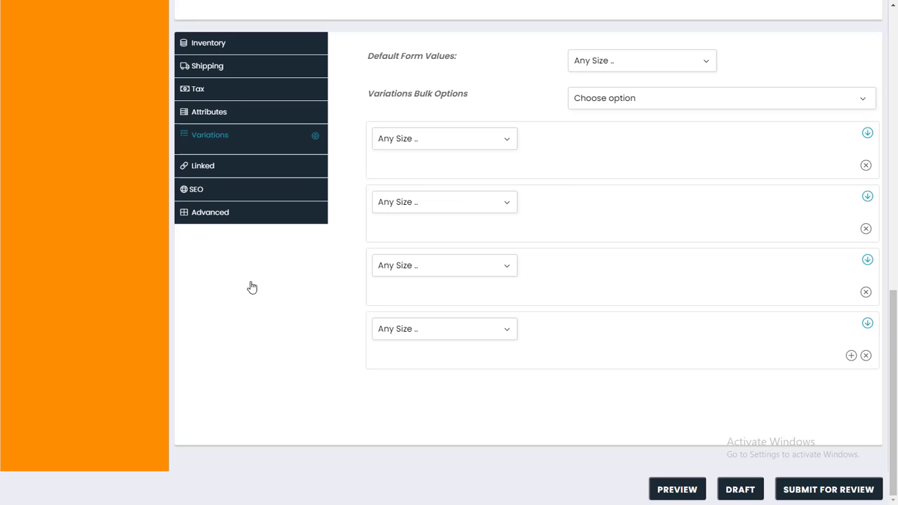
{"action": "scroll", "coordinate": [305, 275], "scroll_direction": "up", "scroll_amount": 2}
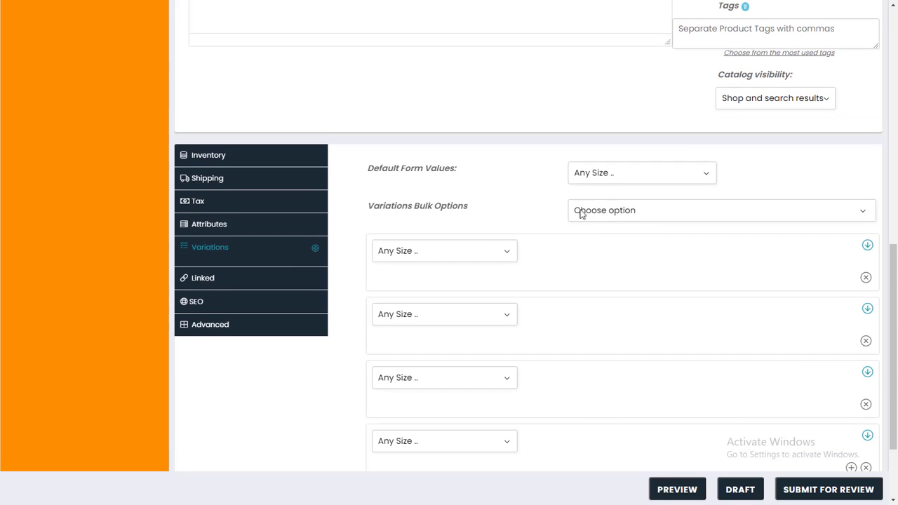
{"action": "left_click", "coordinate": [621, 207]}
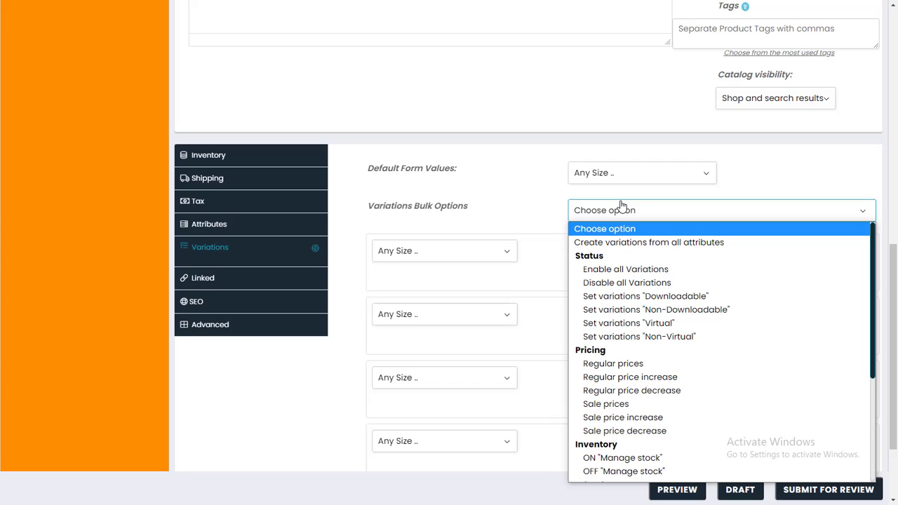
{"action": "left_click", "coordinate": [613, 216]}
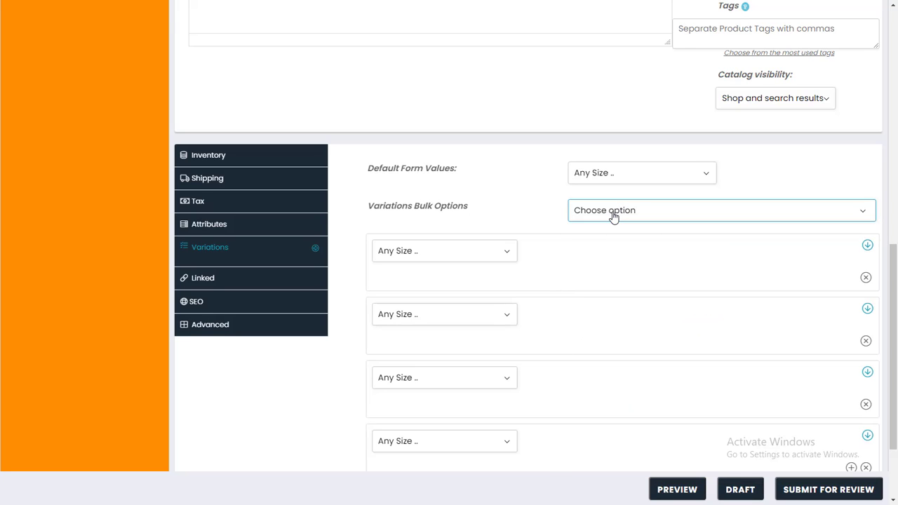
In full-screen view, set the first variation's size to Extra Large.
{"action": "key", "text": "F11"}
{"action": "scroll", "coordinate": [531, 295], "scroll_direction": "down", "scroll_amount": 2}
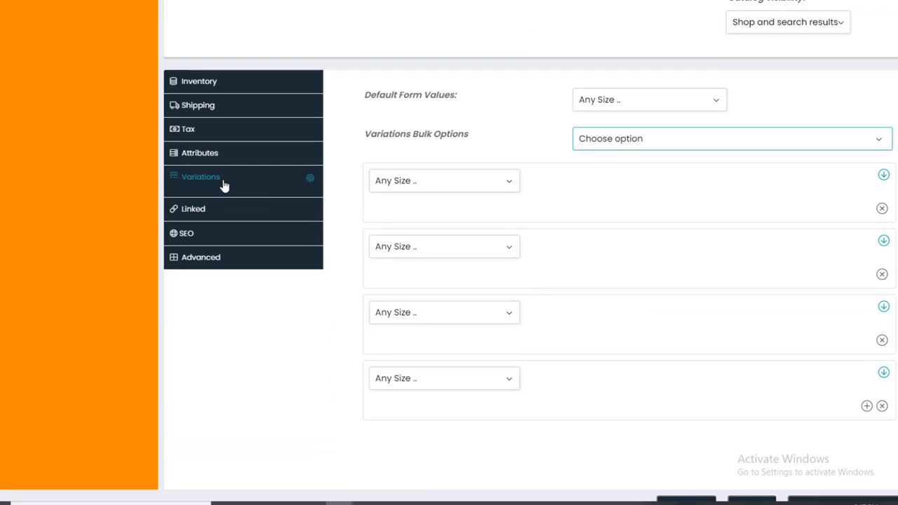
{"action": "left_click_drag", "start_coordinate": [363, 94], "coordinate": [602, 249]}
{"action": "left_click", "coordinate": [346, 310]}
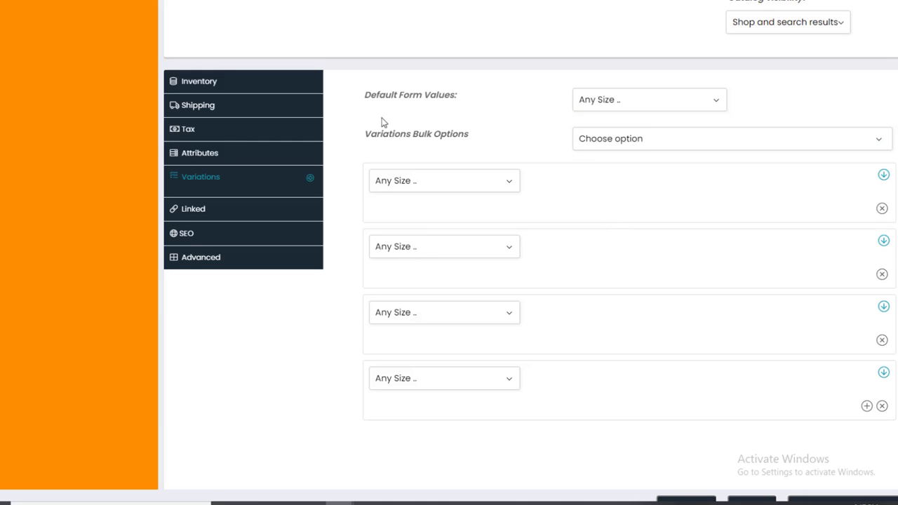
{"action": "left_click", "coordinate": [514, 184]}
{"action": "left_click", "coordinate": [467, 214]}
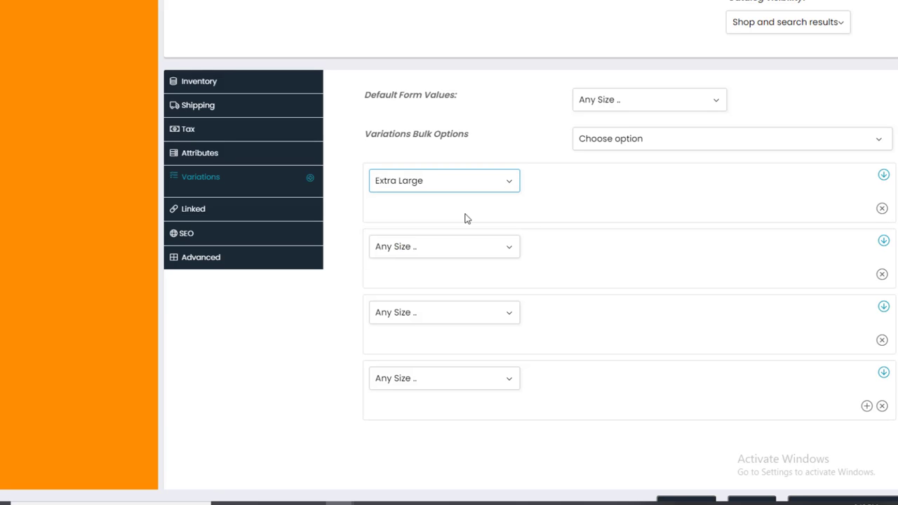
Make Small the default form value for size.
{"action": "left_click", "coordinate": [884, 178]}
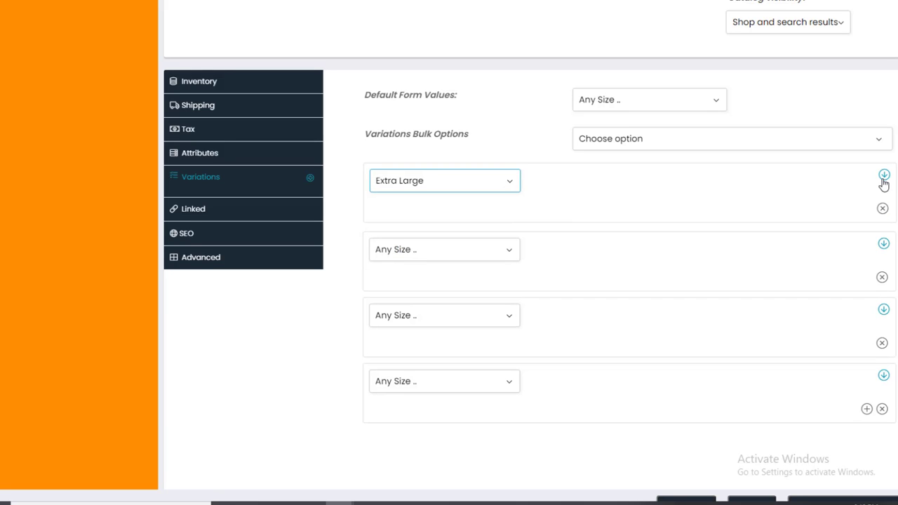
{"action": "left_click", "coordinate": [610, 142]}
{"action": "left_click", "coordinate": [616, 103]}
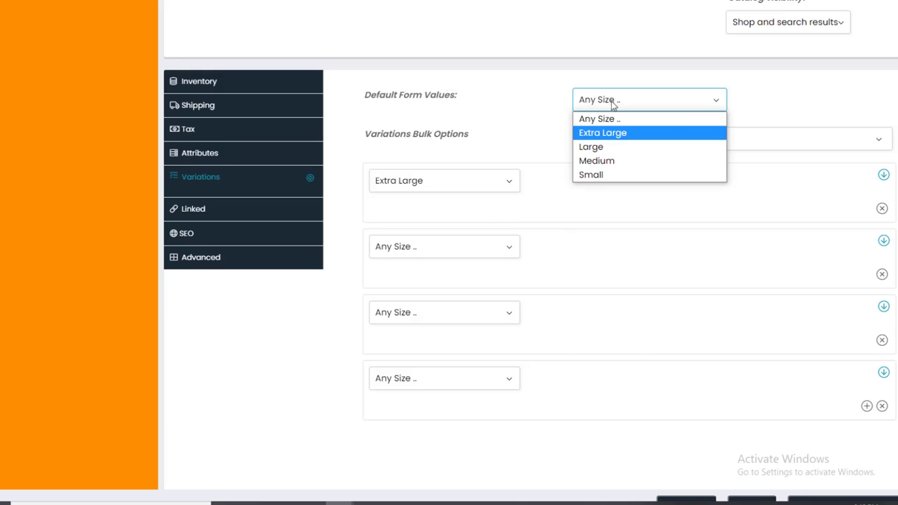
{"action": "left_click", "coordinate": [594, 176]}
{"action": "left_click", "coordinate": [601, 144]}
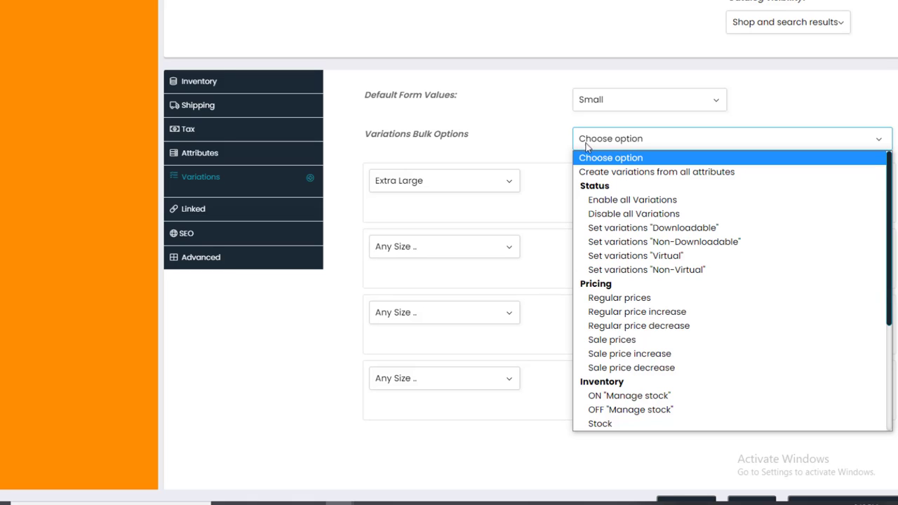
Create variations from all attributes via Variations Bulk Options and confirm with OK.
{"action": "left_click", "coordinate": [617, 200]}
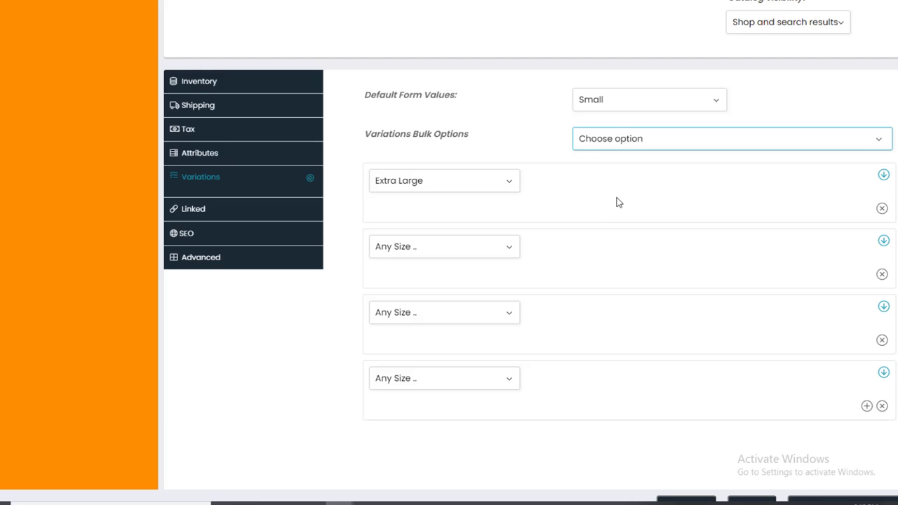
{"action": "left_click", "coordinate": [618, 150]}
{"action": "left_click", "coordinate": [613, 195]}
{"action": "left_click", "coordinate": [606, 127]}
{"action": "left_click", "coordinate": [608, 137]}
{"action": "left_click", "coordinate": [594, 167]}
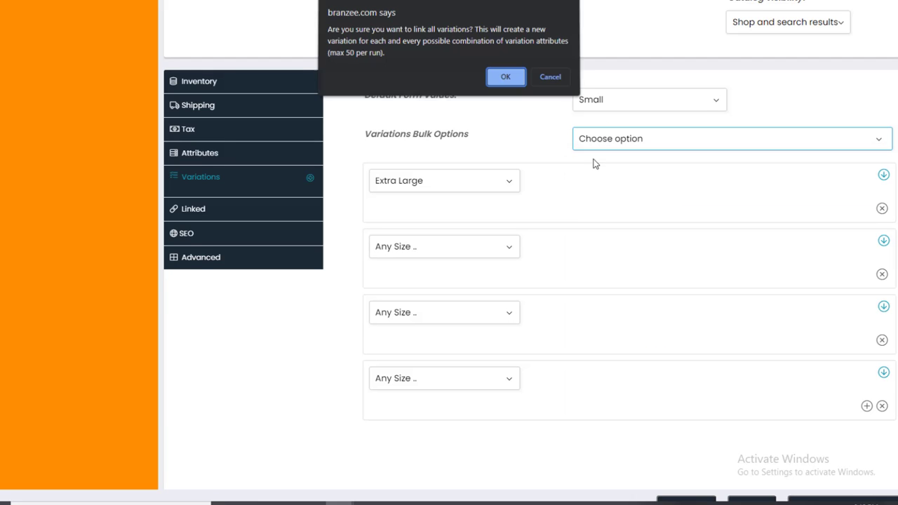
{"action": "left_click", "coordinate": [504, 79]}
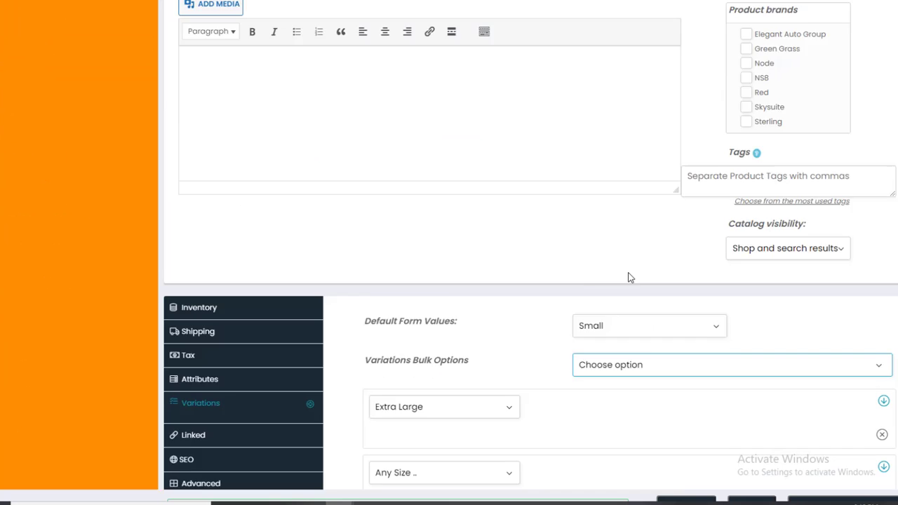
Check the variations read Extra Large, Large, Medium and Small, then show Linked settings.
{"action": "scroll", "coordinate": [627, 279], "scroll_direction": "down", "scroll_amount": 3}
{"action": "scroll", "coordinate": [571, 297], "scroll_direction": "up", "scroll_amount": 2}
{"action": "left_click", "coordinate": [513, 318]}
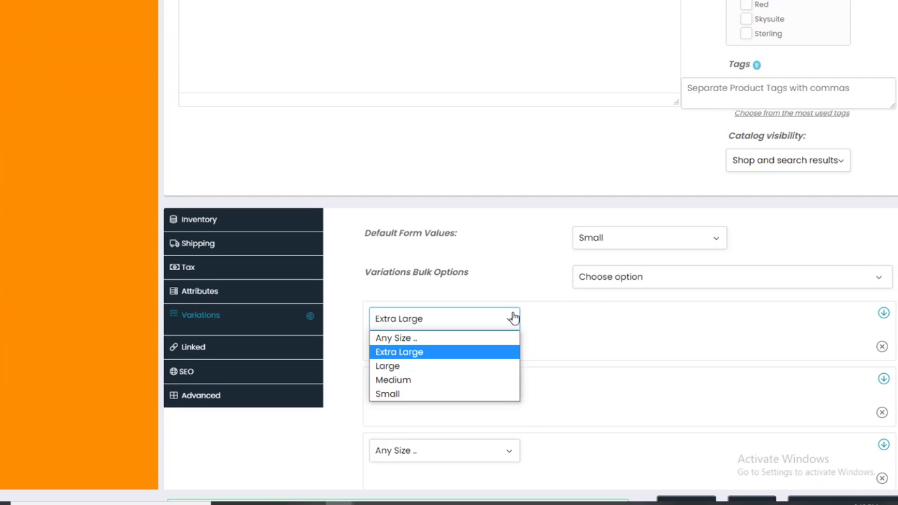
{"action": "left_click", "coordinate": [513, 317]}
{"action": "left_click", "coordinate": [513, 317]}
{"action": "left_click", "coordinate": [468, 355]}
{"action": "scroll", "coordinate": [467, 356], "scroll_direction": "down", "scroll_amount": 1}
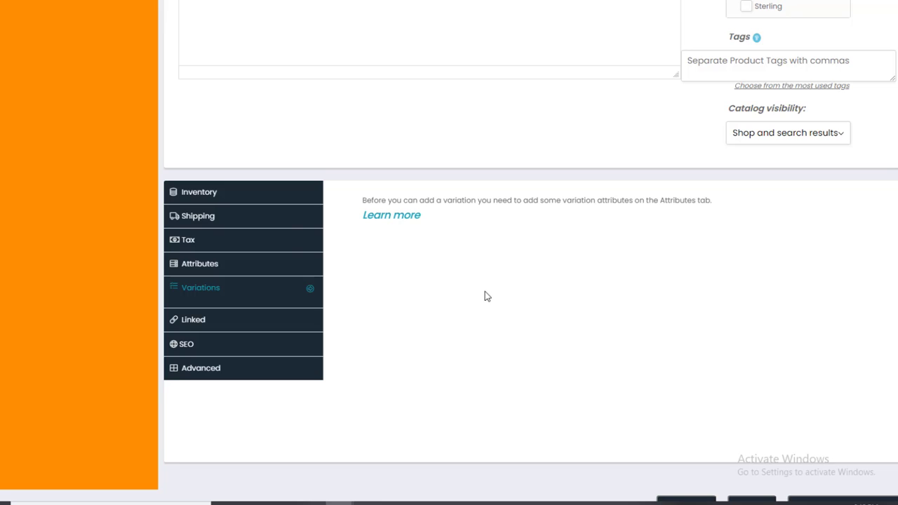
{"action": "scroll", "coordinate": [459, 199], "scroll_direction": "down", "scroll_amount": 2}
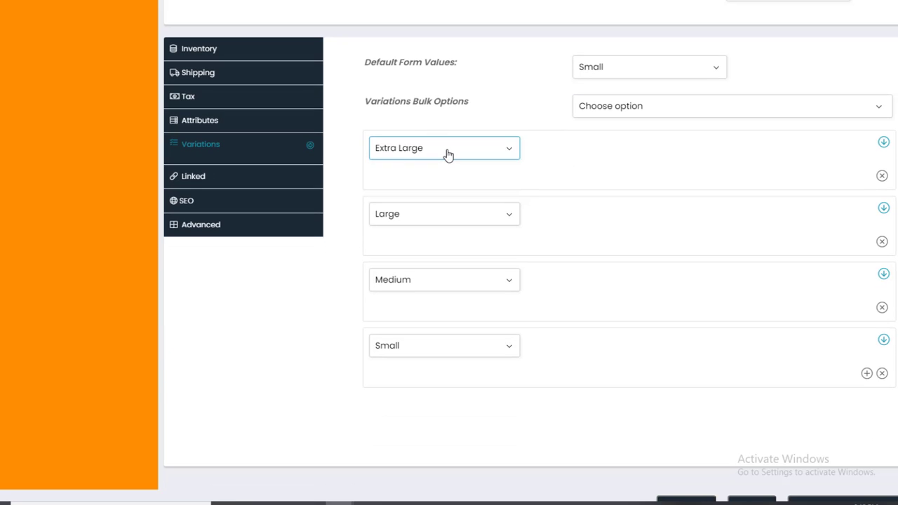
{"action": "left_click", "coordinate": [447, 149]}
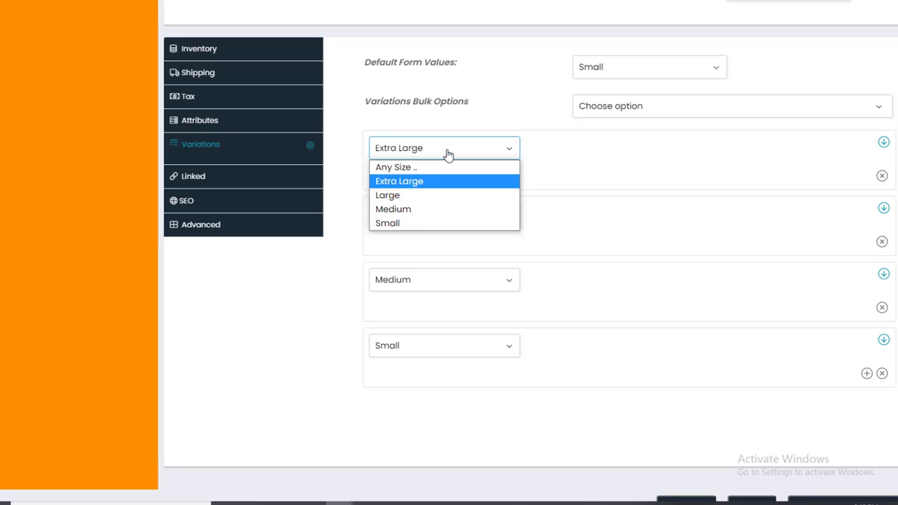
{"action": "left_click", "coordinate": [447, 152]}
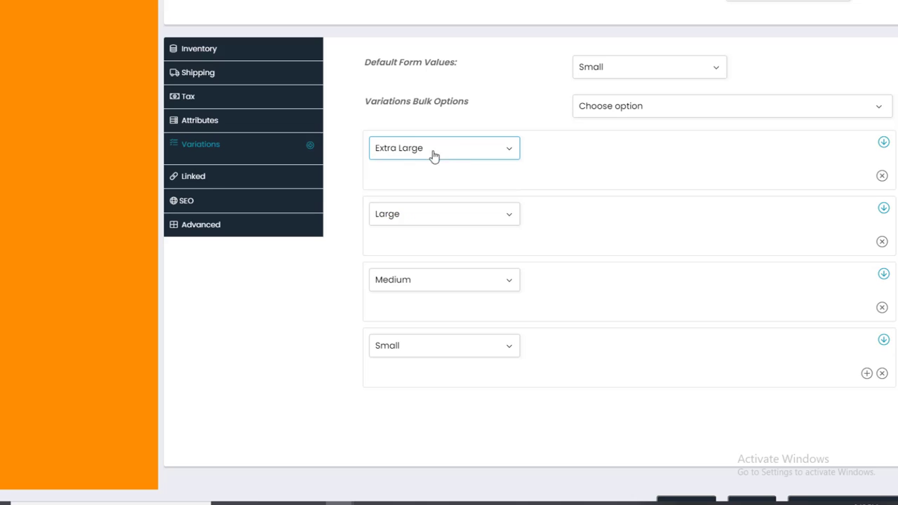
{"action": "left_click", "coordinate": [192, 176]}
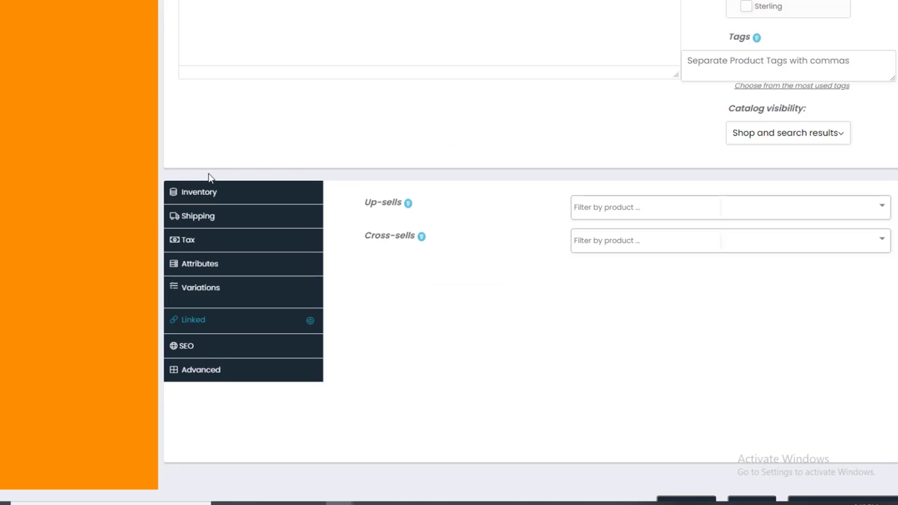
Leave the up-sells field empty and look over the SEO tab and product title.
{"action": "left_click", "coordinate": [607, 207]}
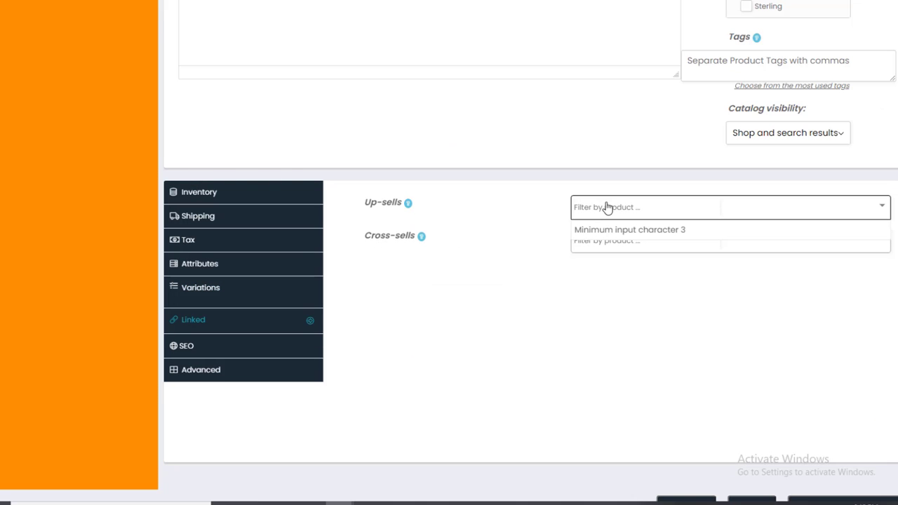
{"action": "left_click", "coordinate": [546, 268]}
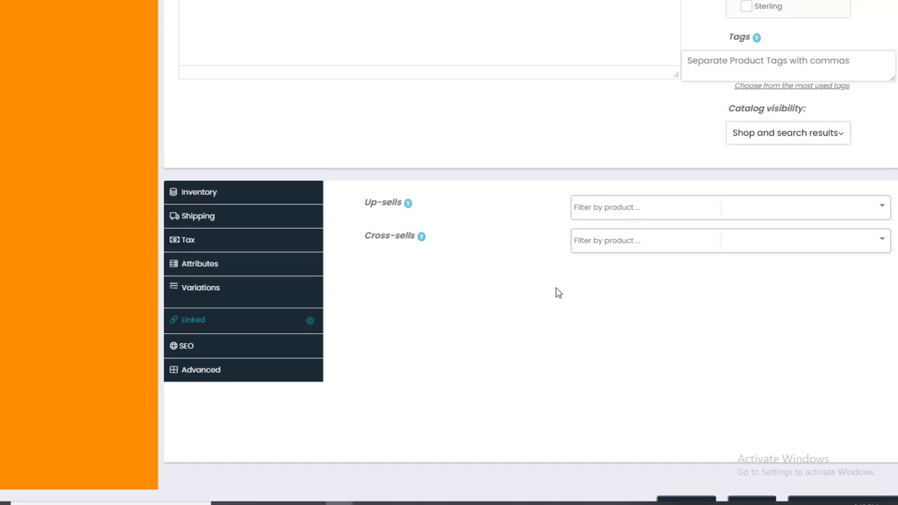
{"action": "left_click", "coordinate": [227, 349]}
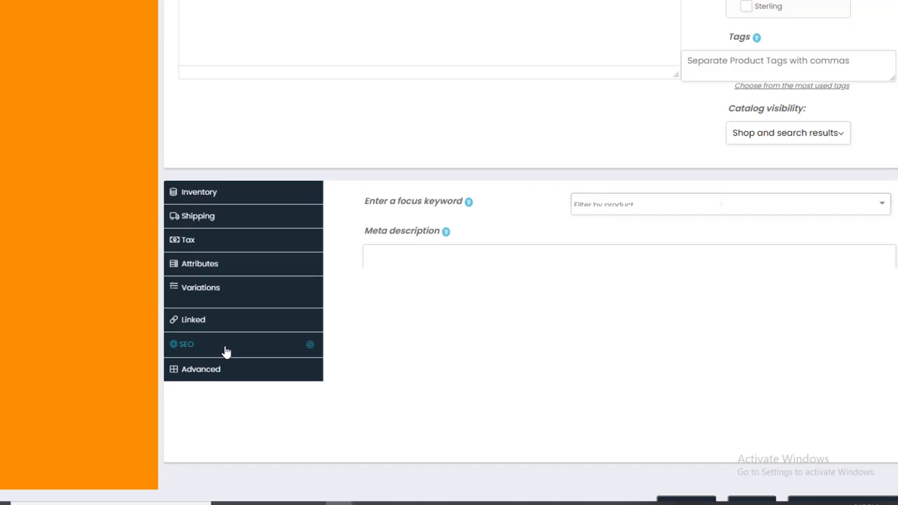
{"action": "left_click", "coordinate": [615, 209]}
{"action": "scroll", "coordinate": [618, 211], "scroll_direction": "up", "scroll_amount": 10}
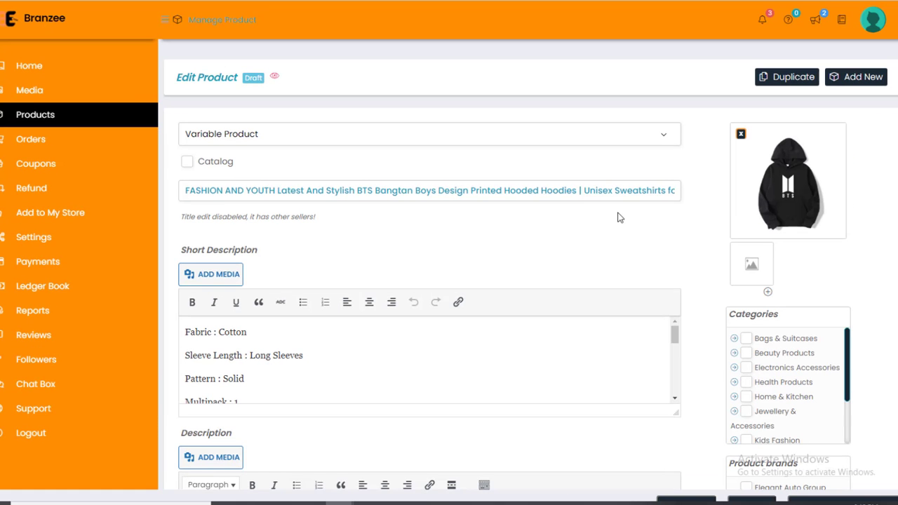
{"action": "left_click_drag", "start_coordinate": [185, 191], "coordinate": [231, 192]}
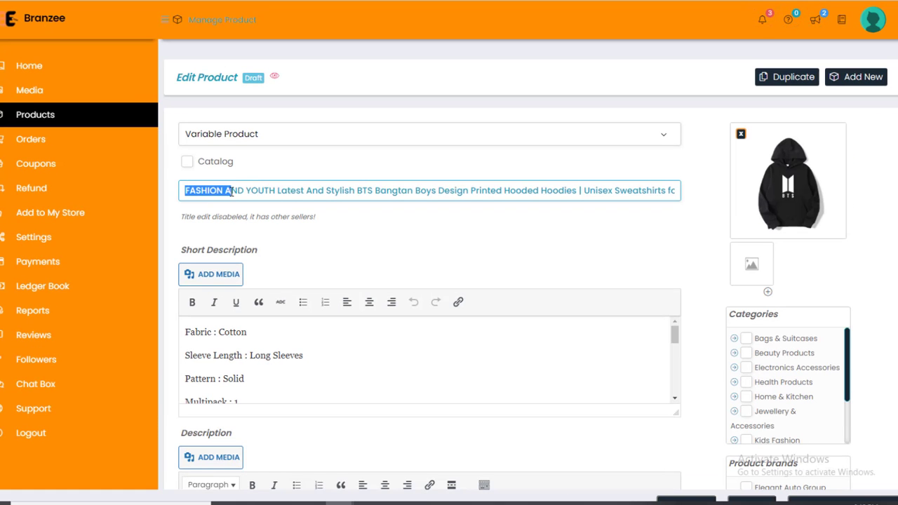
{"action": "left_click", "coordinate": [255, 191]}
{"action": "scroll", "coordinate": [334, 193], "scroll_direction": "down", "scroll_amount": 10}
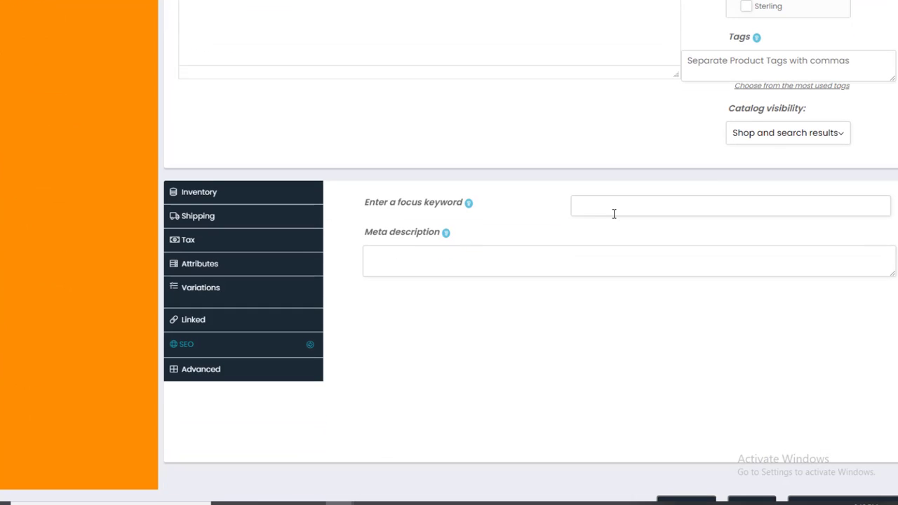
Check the SEO focus keyword and meta description boxes, then view the Advanced settings.
{"action": "left_click", "coordinate": [614, 213]}
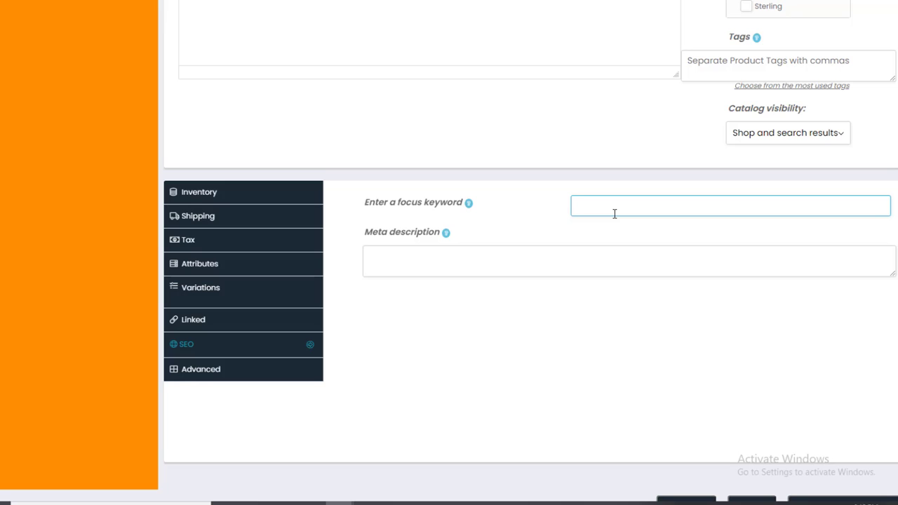
{"action": "left_click", "coordinate": [490, 264]}
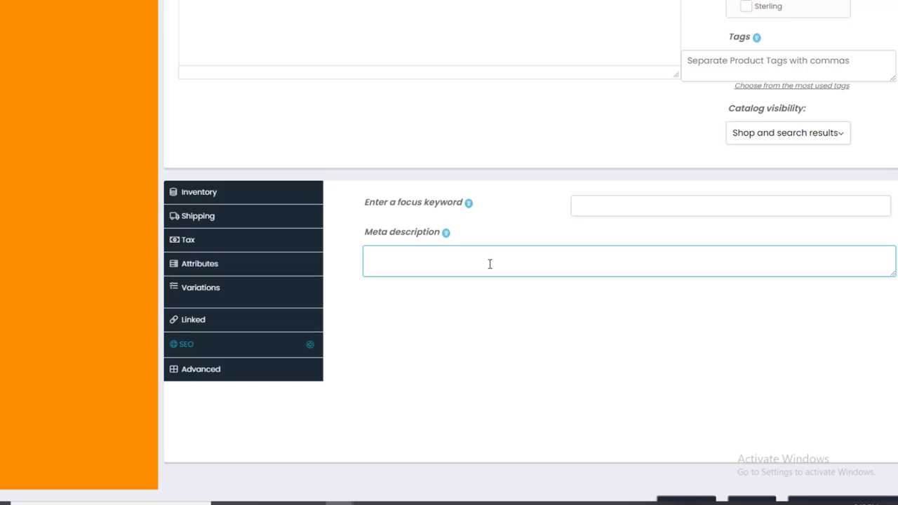
{"action": "left_click", "coordinate": [273, 367]}
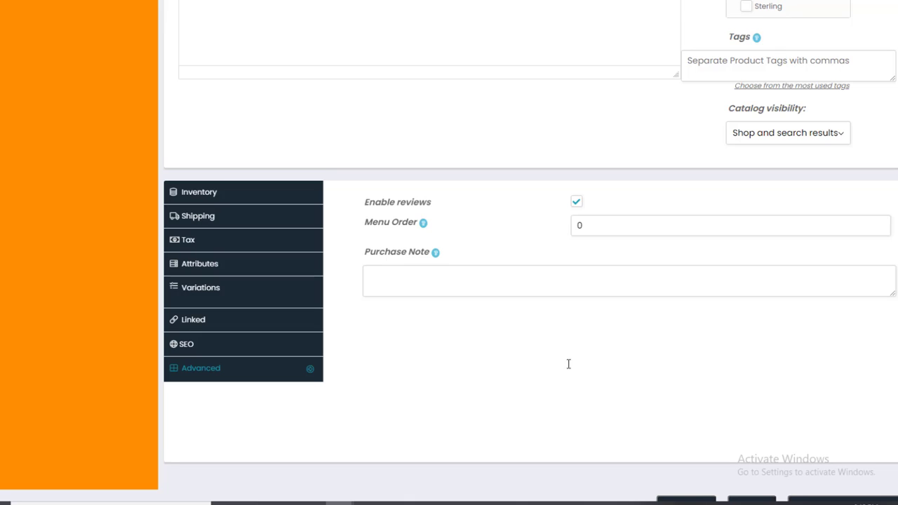
Uncheck Enable reviews for the hoodie and toggle full screen with F11.
{"action": "left_click", "coordinate": [577, 204]}
{"action": "mouse_move", "coordinate": [437, 232]}
{"action": "key", "text": "F11"}
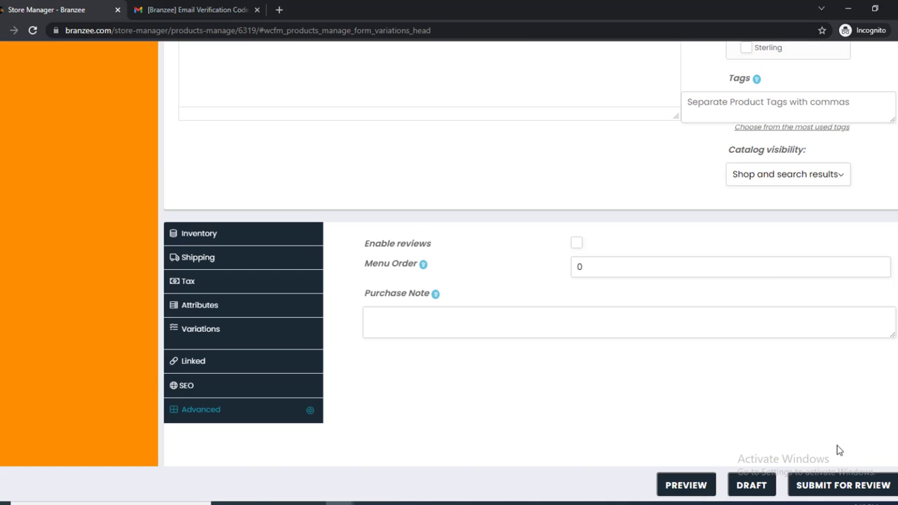
{"action": "key", "text": "F11"}
{"action": "key", "text": "F11"}
{"action": "key", "text": "Home"}
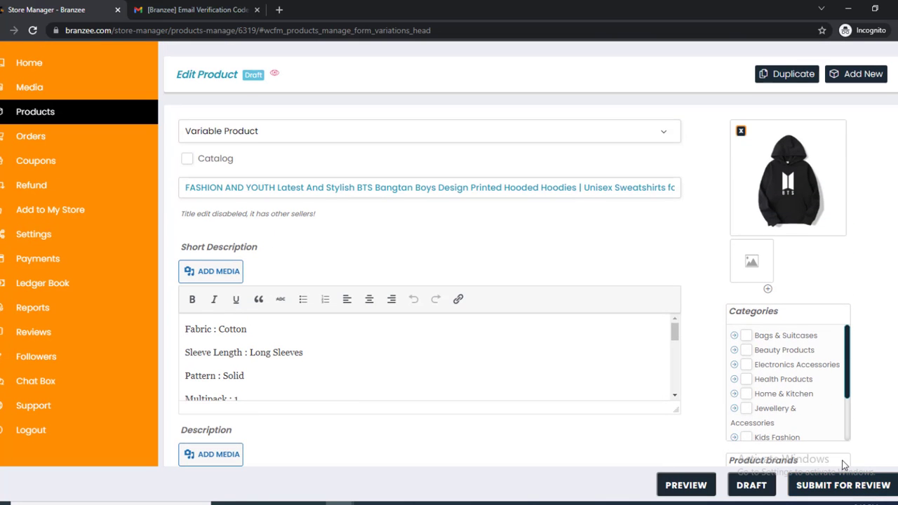
{"action": "key", "text": "F11"}
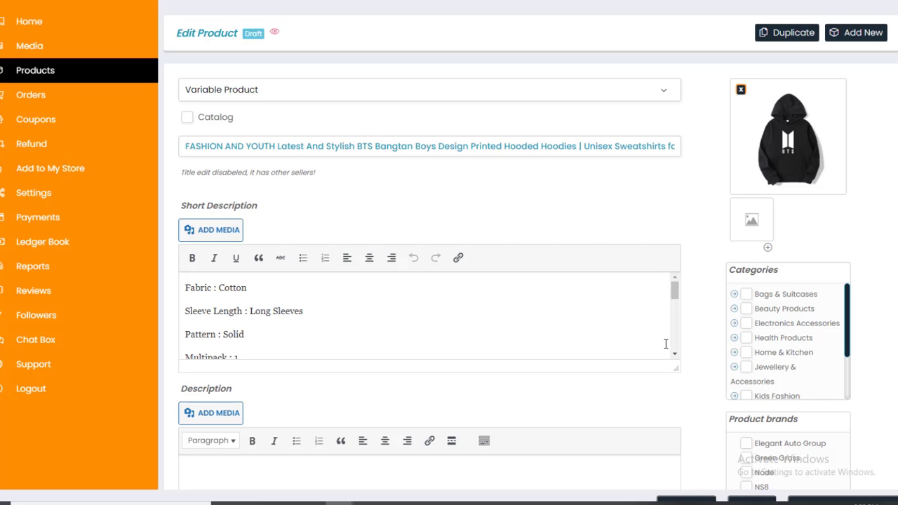
{"action": "key", "text": "F11"}
{"action": "key", "text": "F11"}
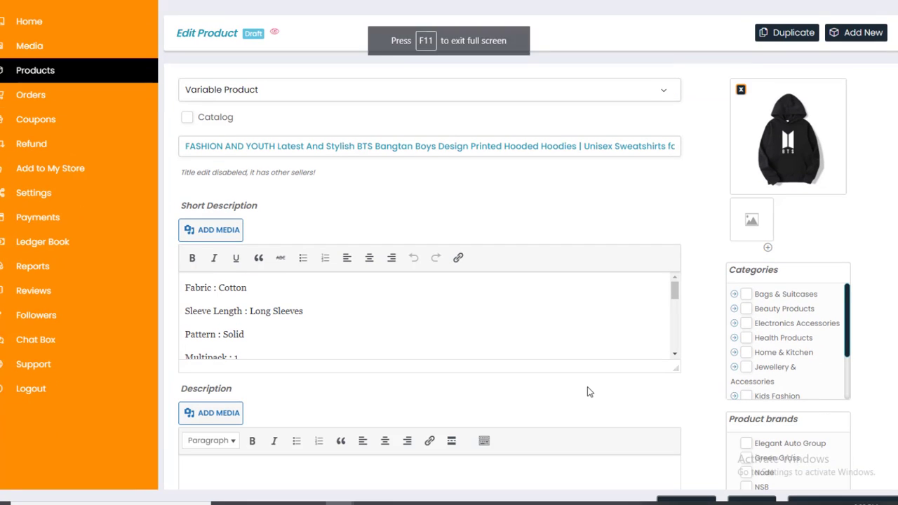
{"action": "key", "text": "F11"}
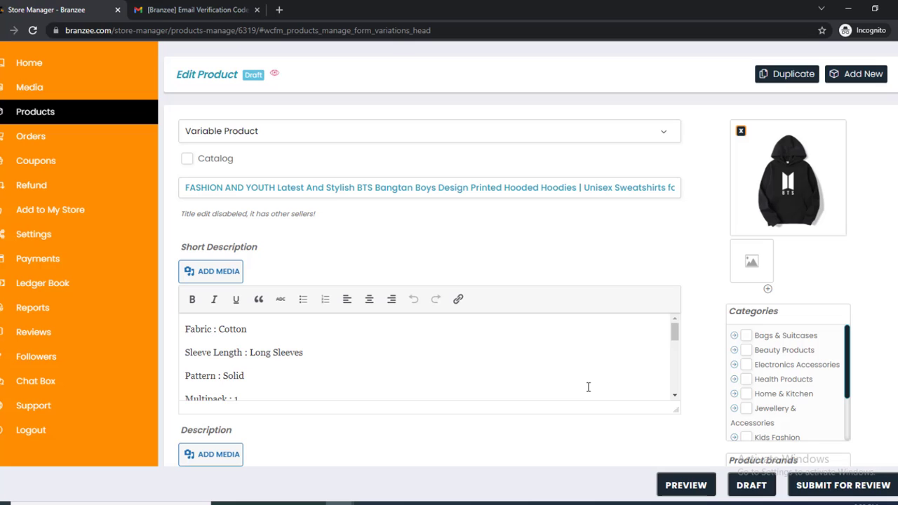